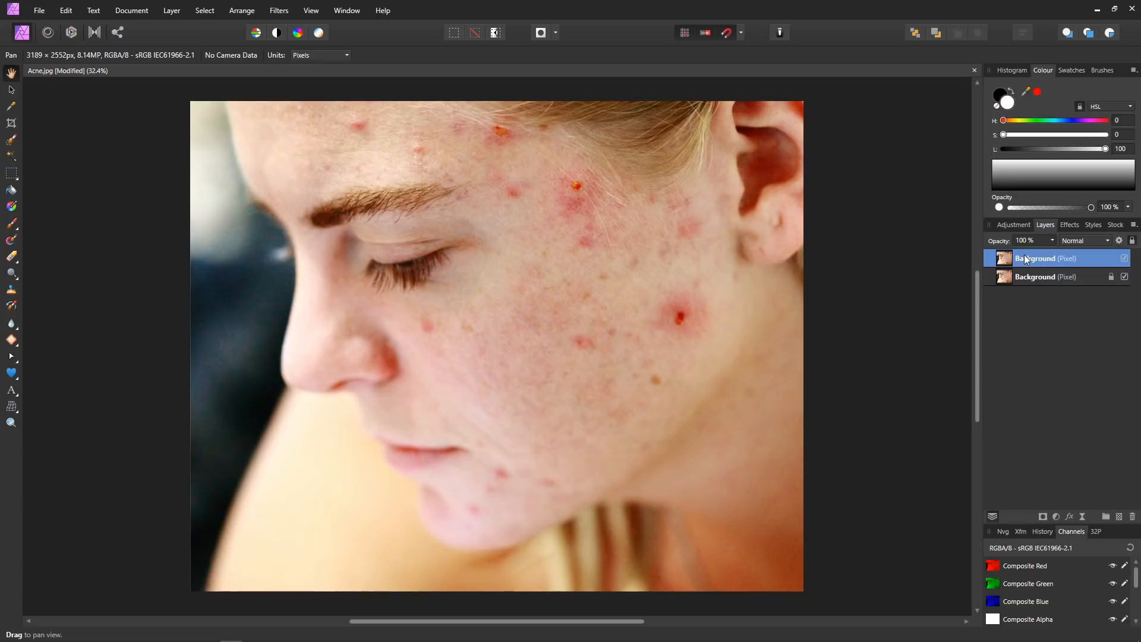
# Start Frequency Separation on the duplicated Background layer and move the preview divider to enlarge the high-frequency side.
pyautogui.click(279, 12)
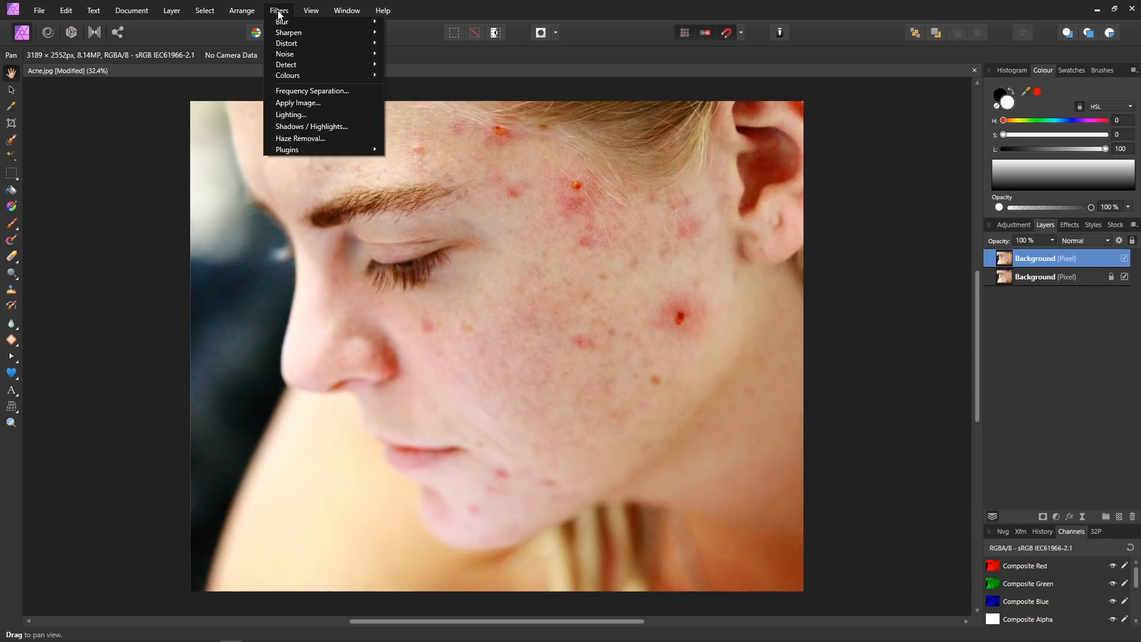
pyautogui.click(302, 91)
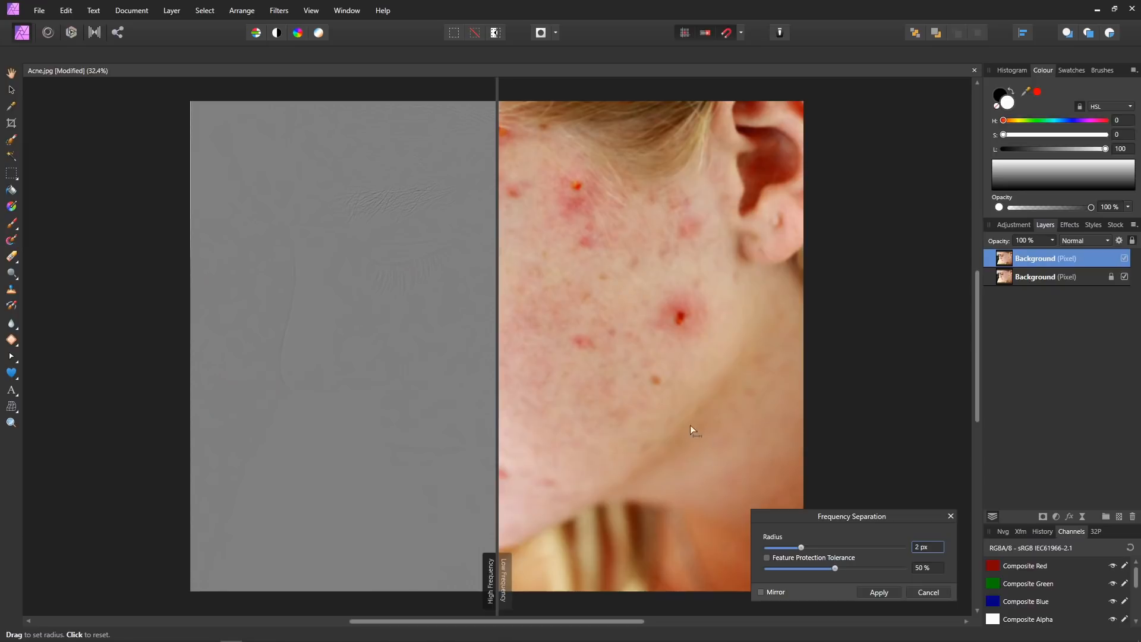
pyautogui.scroll(3, 507, 304)
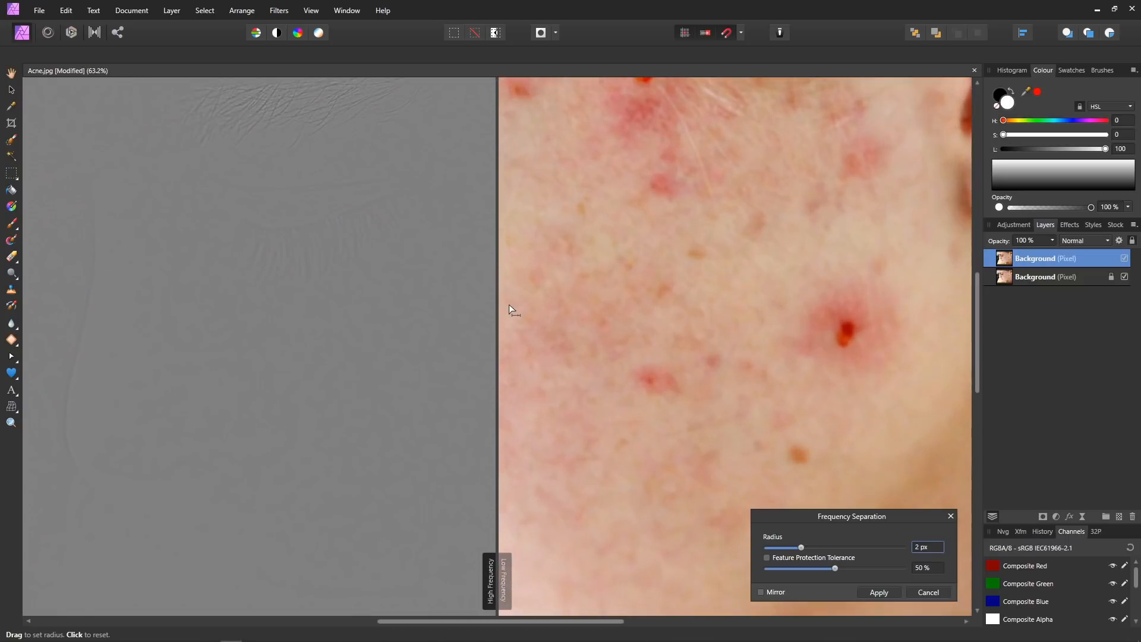
pyautogui.moveTo(497, 344); pyautogui.dragTo(740, 387)
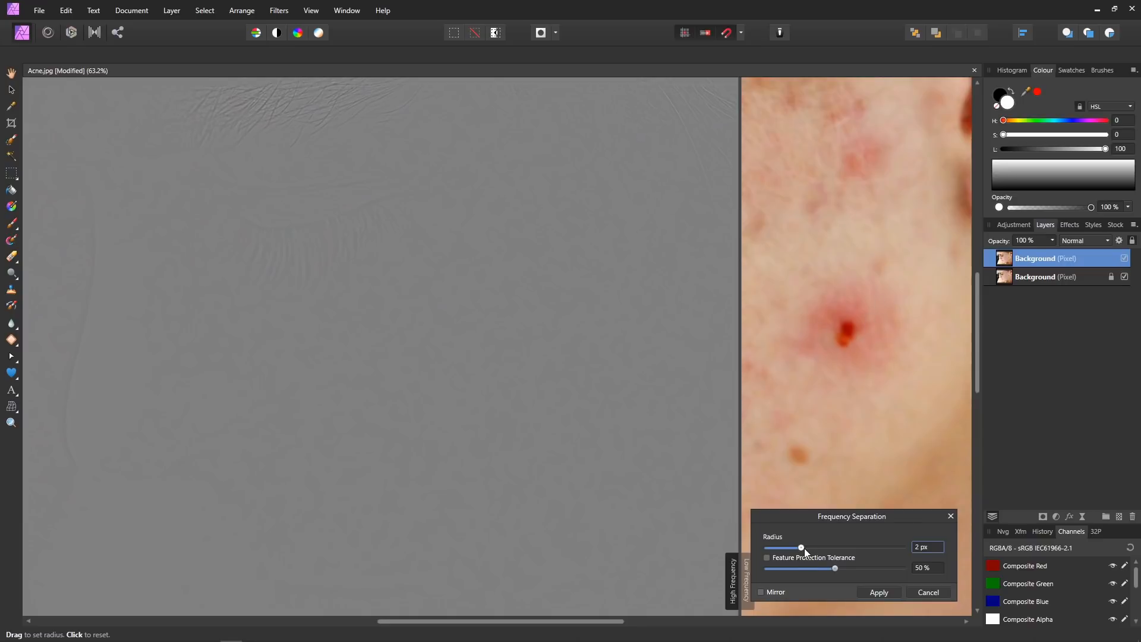
# Try a separation radius of 16.4 px and compare both frequency previews around the temple blemish.
pyautogui.moveTo(801, 547); pyautogui.dragTo(835, 557)
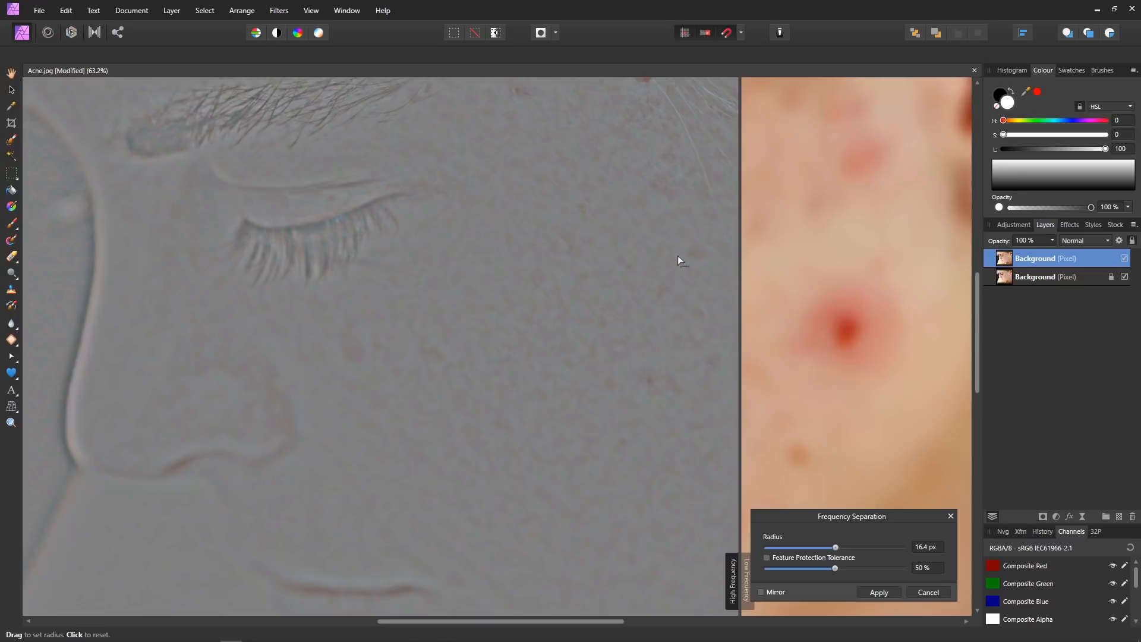
pyautogui.moveTo(655, 172); pyautogui.dragTo(634, 269)
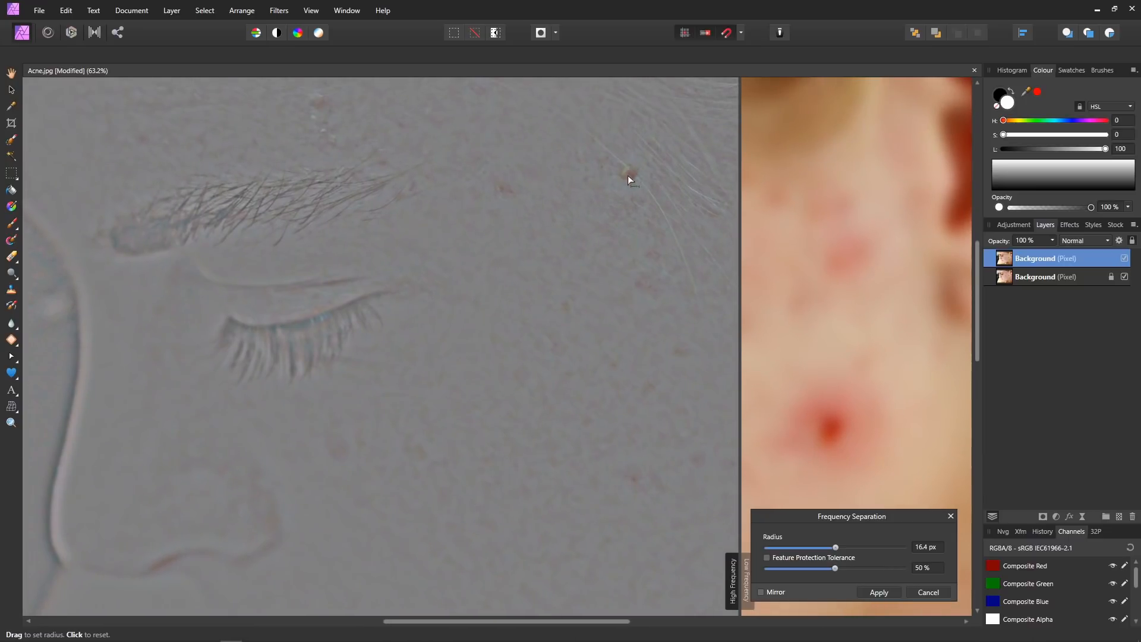
pyautogui.moveTo(739, 340); pyautogui.dragTo(632, 338)
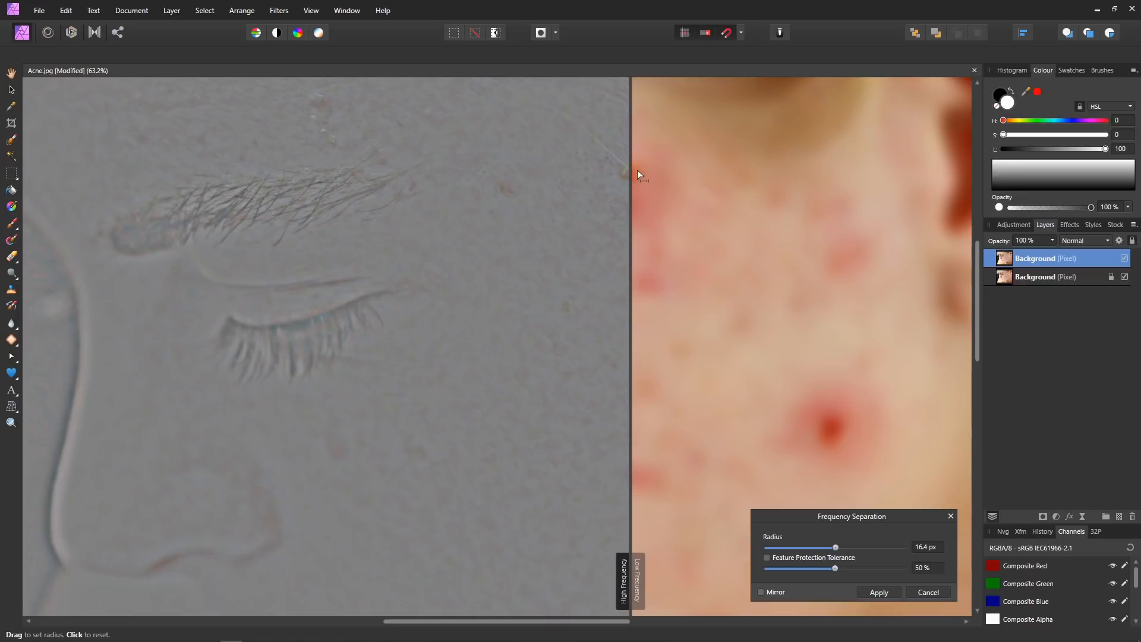
pyautogui.moveTo(631, 226); pyautogui.dragTo(694, 246)
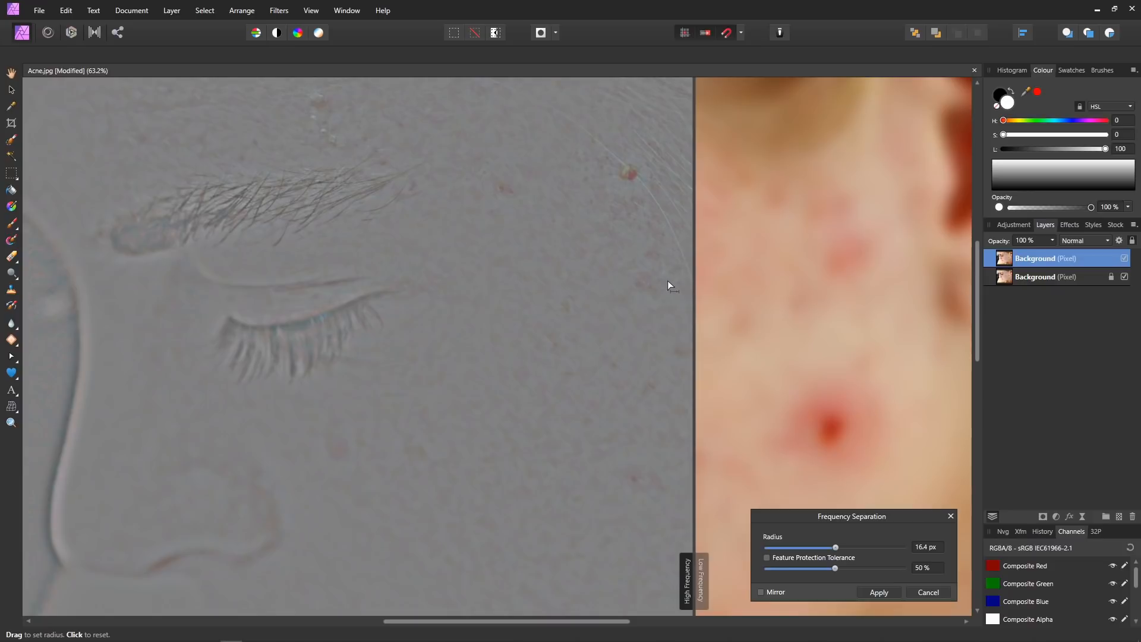
# Try separation radii of 0.6, 7.3, 7 and 69.4 px to compare how detail splits between the frequencies.
pyautogui.moveTo(836, 548); pyautogui.dragTo(770, 547)
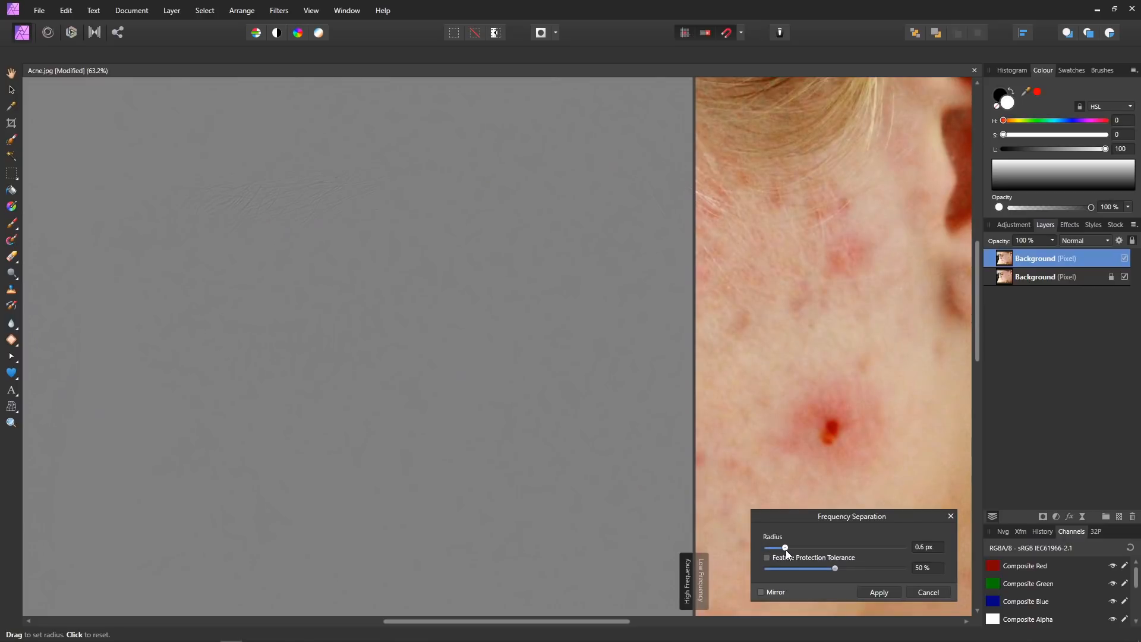
pyautogui.moveTo(794, 552); pyautogui.dragTo(817, 557)
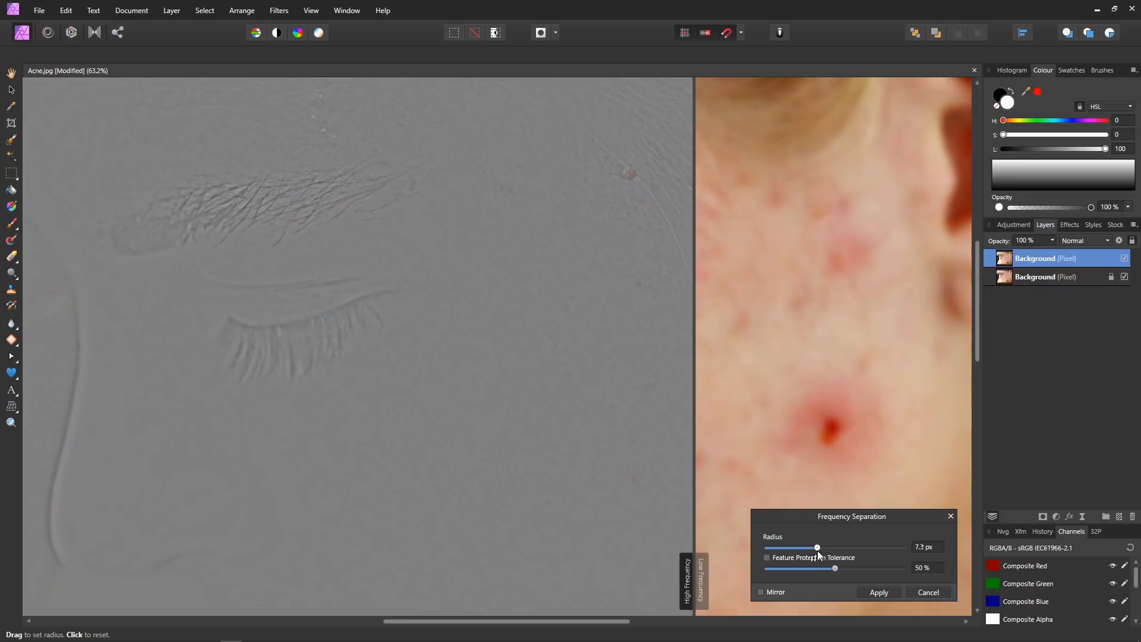
pyautogui.click(924, 547)
pyautogui.write('7')
pyautogui.moveTo(818, 548); pyautogui.dragTo(895, 562)
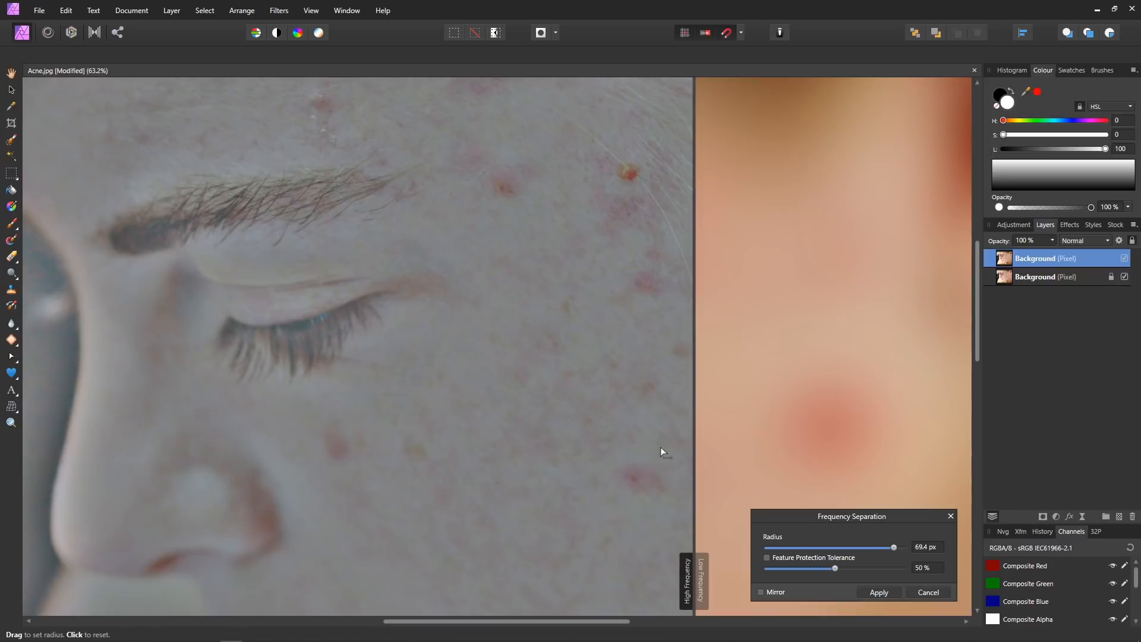
# Set the Frequency Separation radius to 7 px and apply the filter.
pyautogui.moveTo(893, 547); pyautogui.dragTo(818, 551)
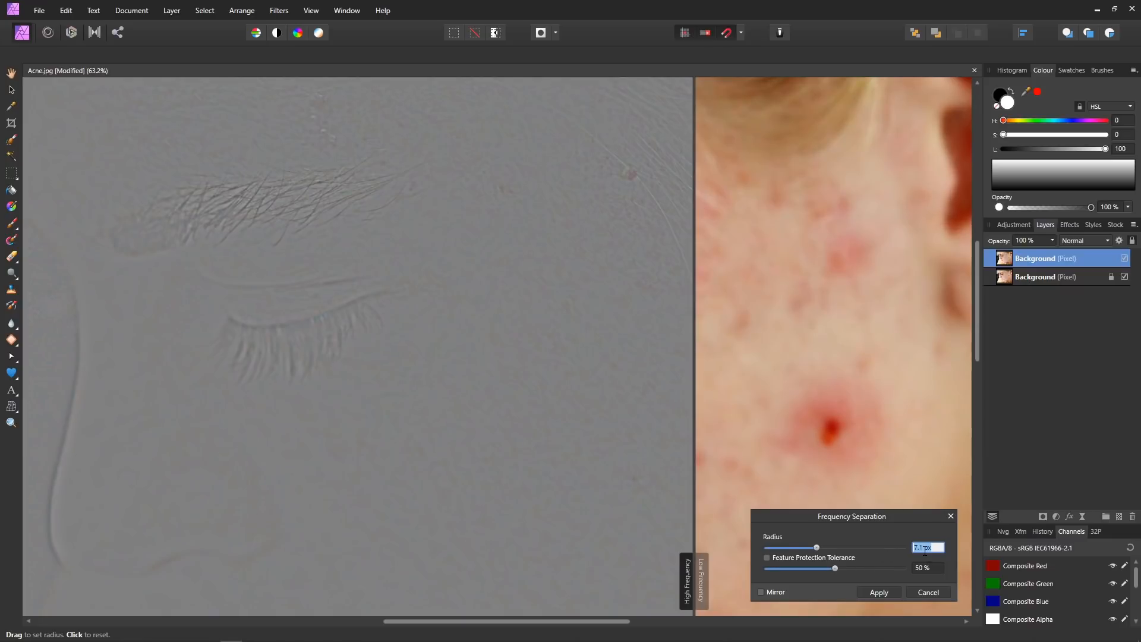
pyautogui.write('7')
pyautogui.press('Return')
pyautogui.click(879, 592)
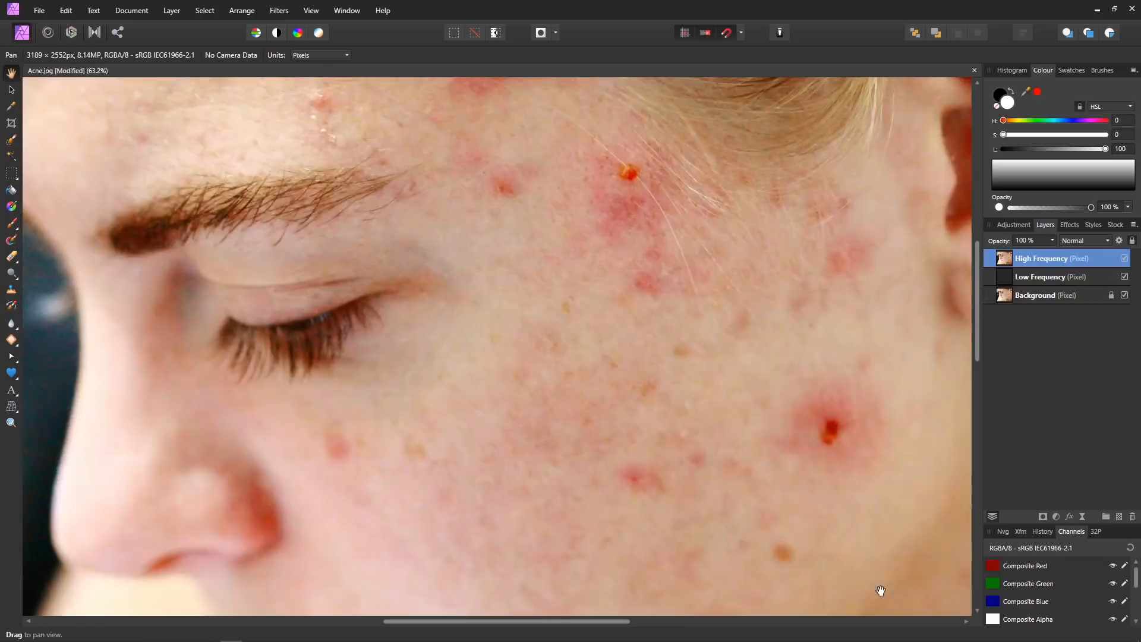
# Compare the High Frequency and Low Frequency layers, hiding and reshowing High Frequency to examine the skin texture.
pyautogui.scroll(-4, 727, 317)
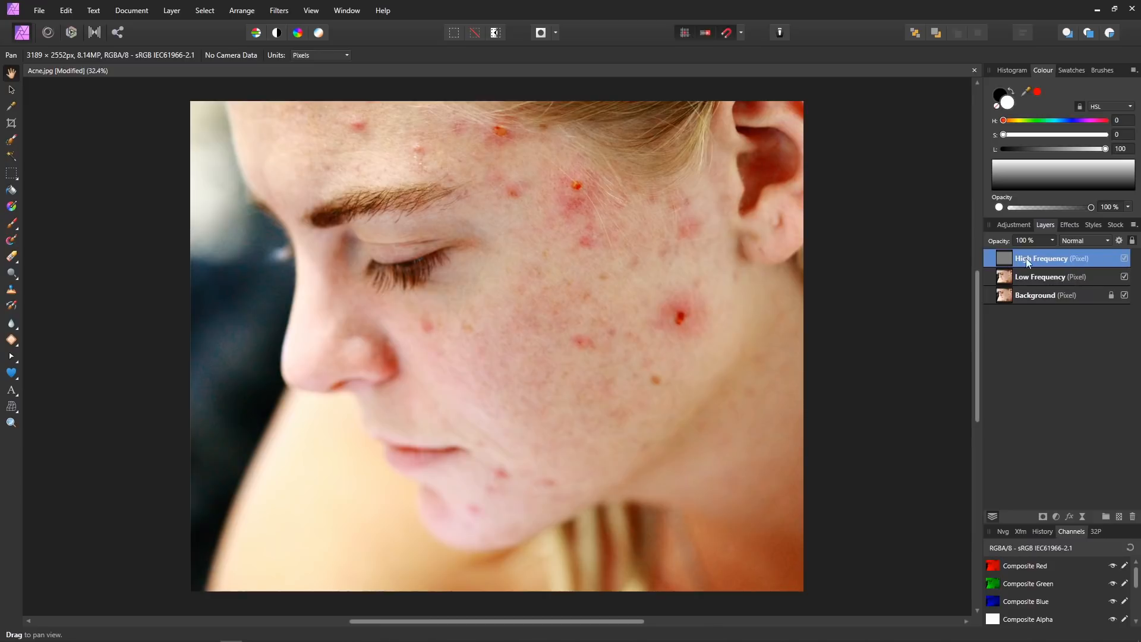
pyautogui.click(1040, 277)
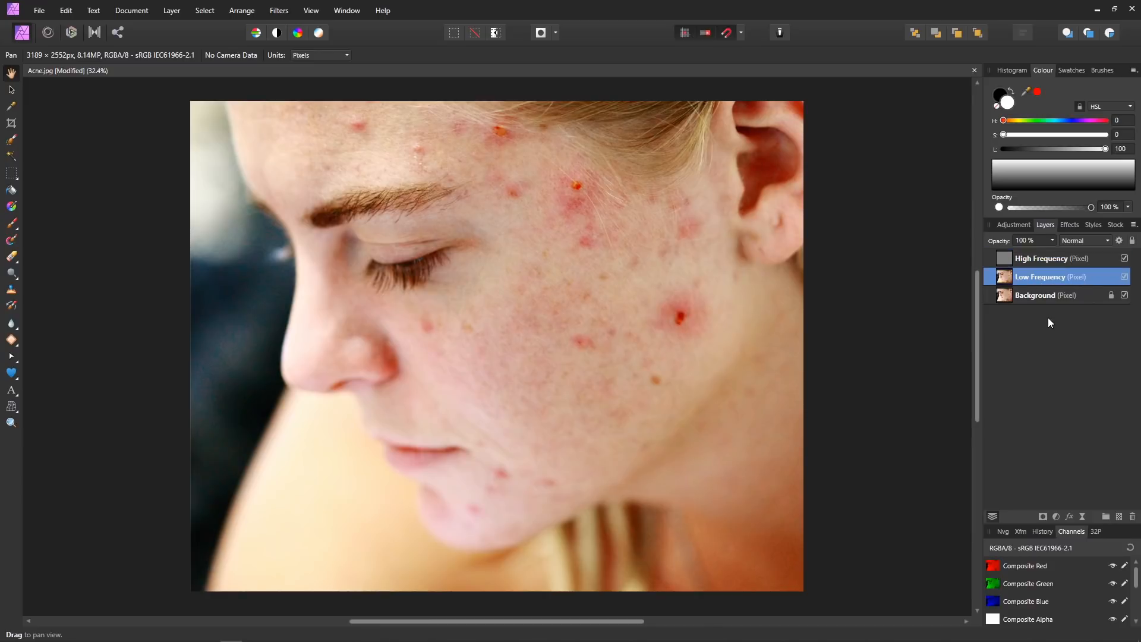
pyautogui.click(1046, 259)
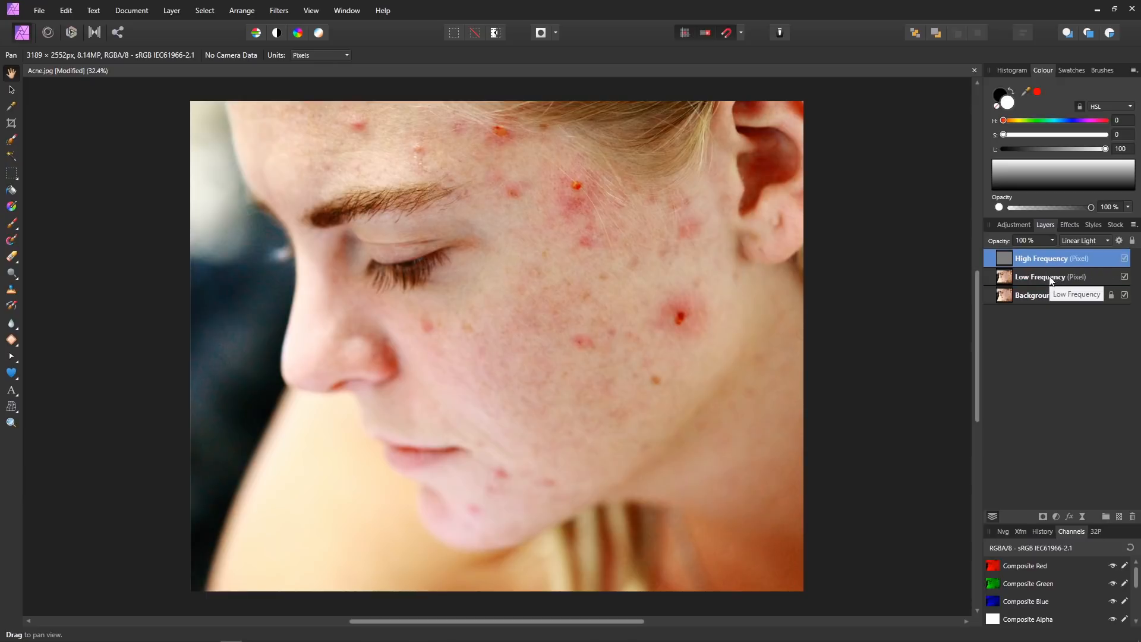
pyautogui.scroll(3, 596, 218)
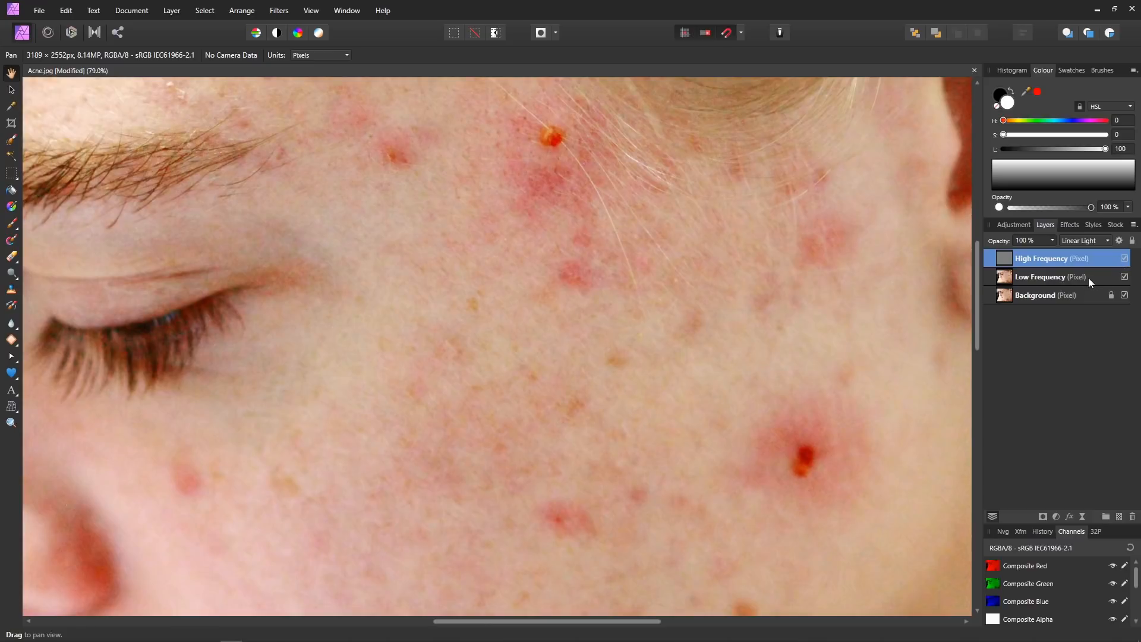
pyautogui.click(1123, 261)
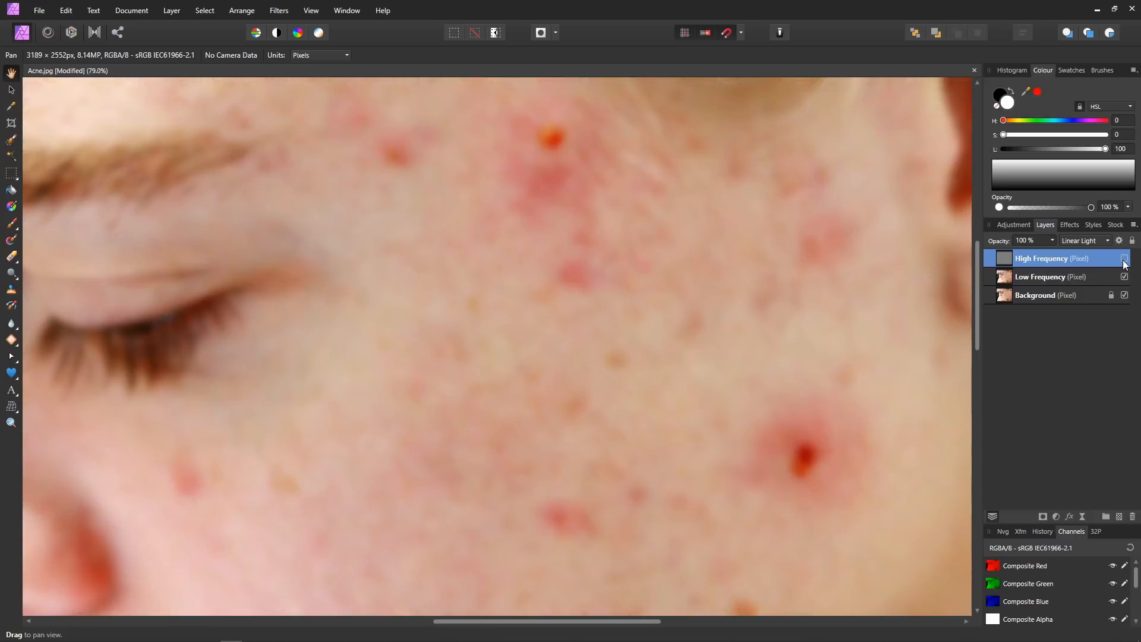
pyautogui.click(1124, 260)
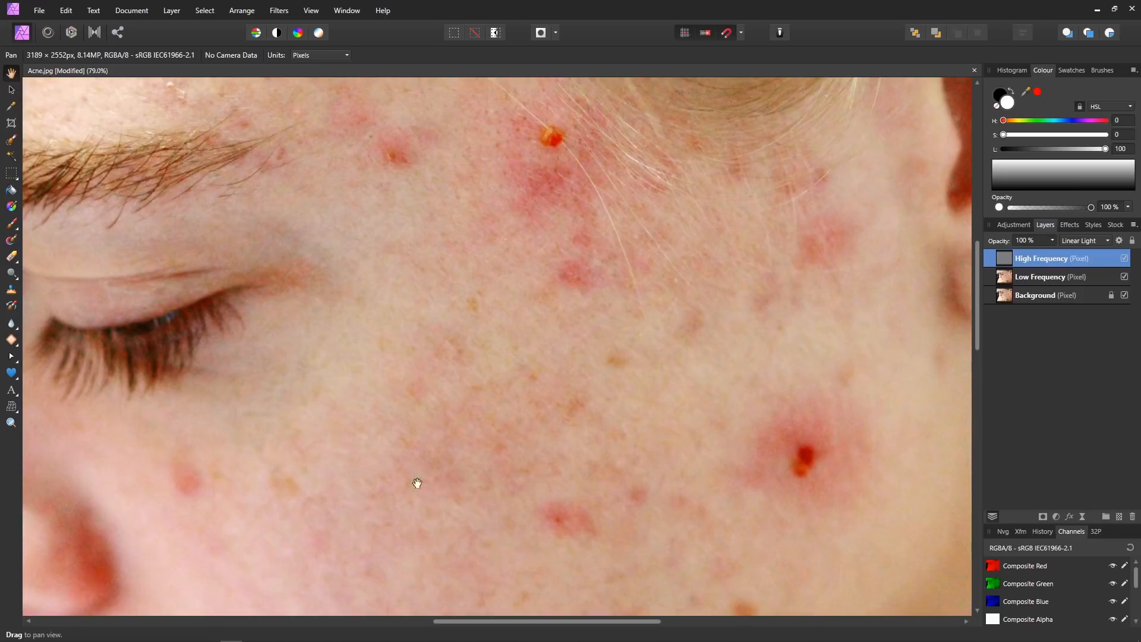
pyautogui.scroll(-5, 576, 432)
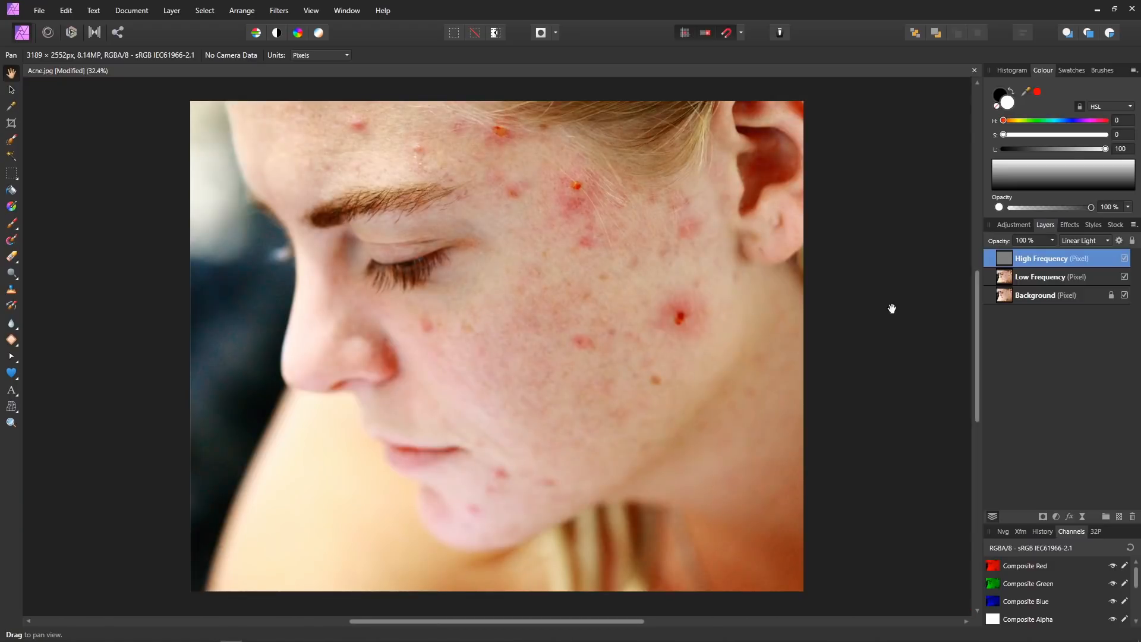
# Group the High Frequency and Low Frequency layers and expand the group to list both layers.
pyautogui.keyDown('shift'); pyautogui.click(990, 277); pyautogui.keyUp('shift')
pyautogui.rightClick(991, 277)
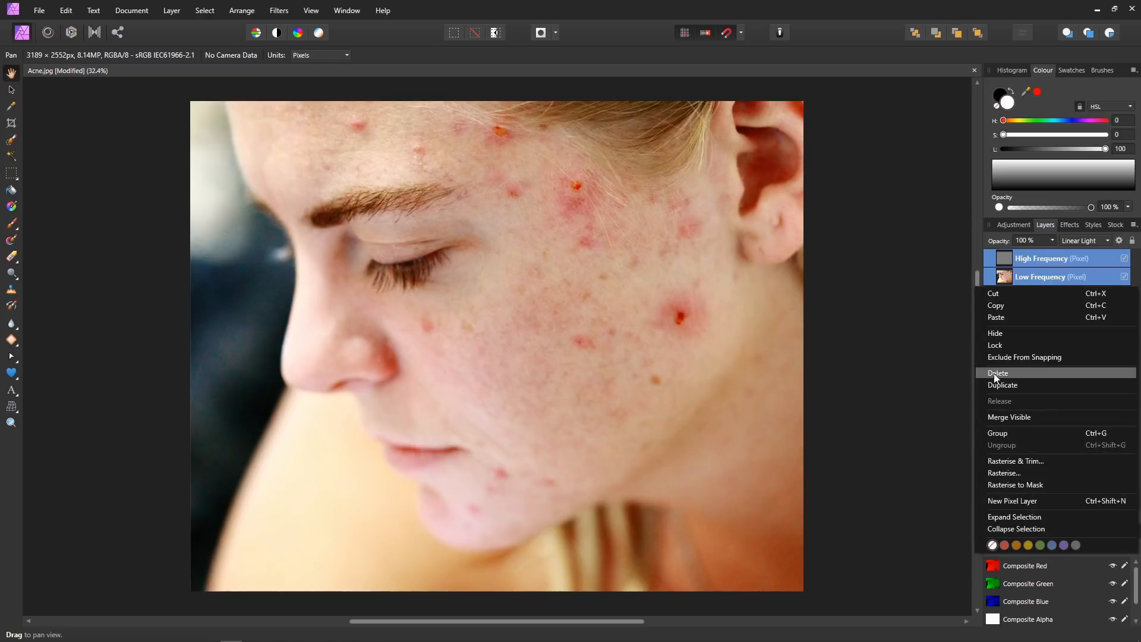
pyautogui.click(999, 433)
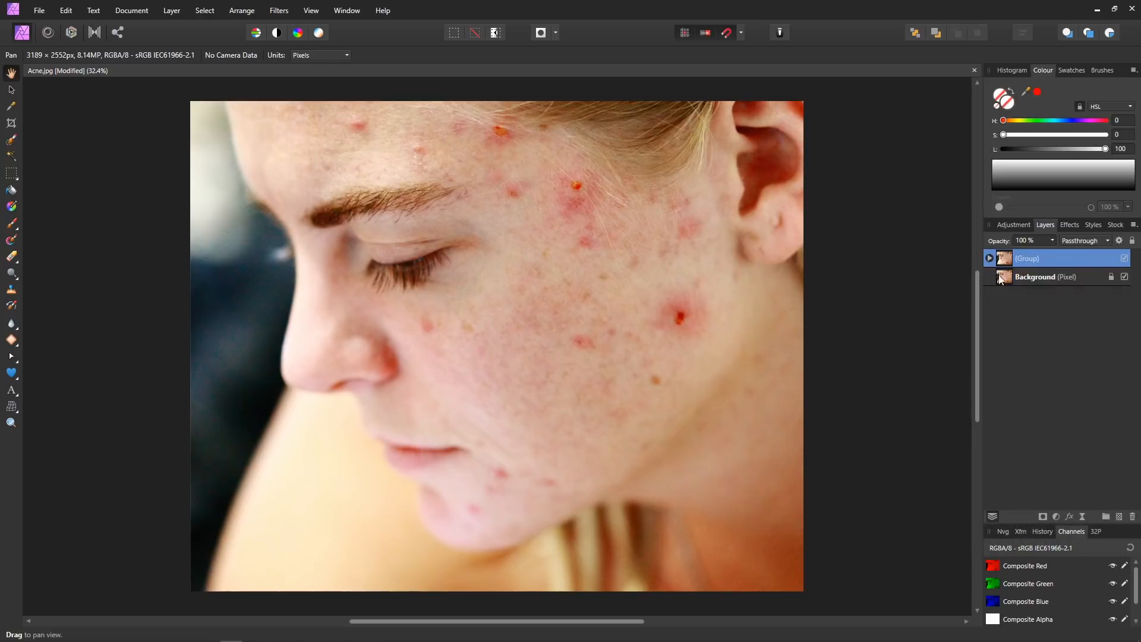
pyautogui.click(989, 259)
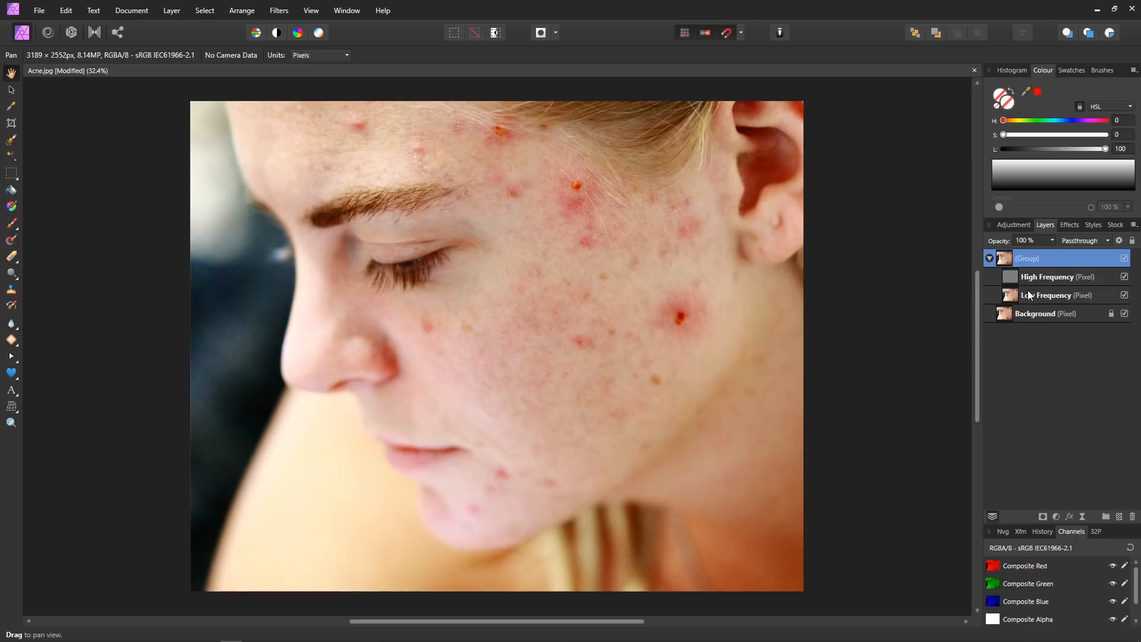
# Patch the large red cheek blemish on the Low Frequency layer with nearby clear skin, then toggle the group's visibility to compare.
pyautogui.click(993, 298)
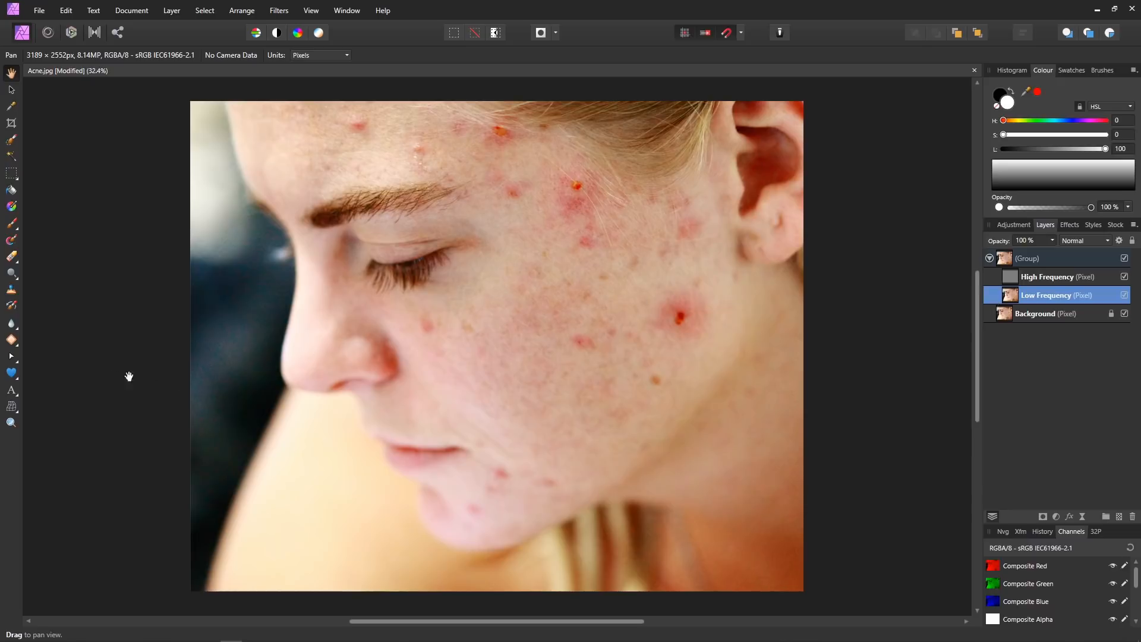
pyautogui.click(14, 343)
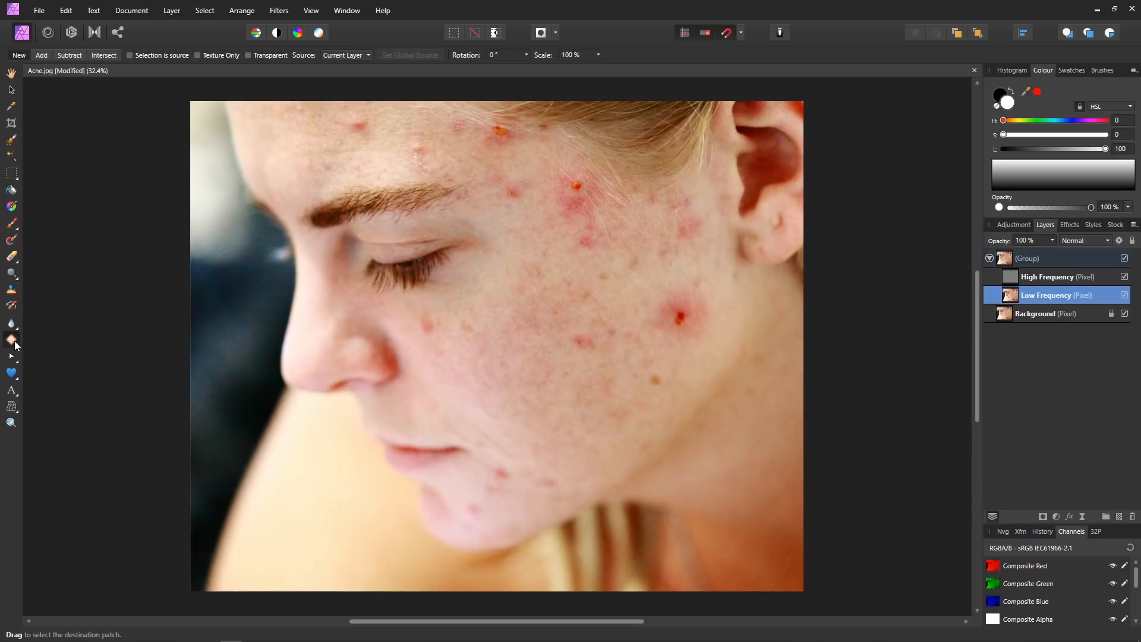
pyautogui.click(11, 344)
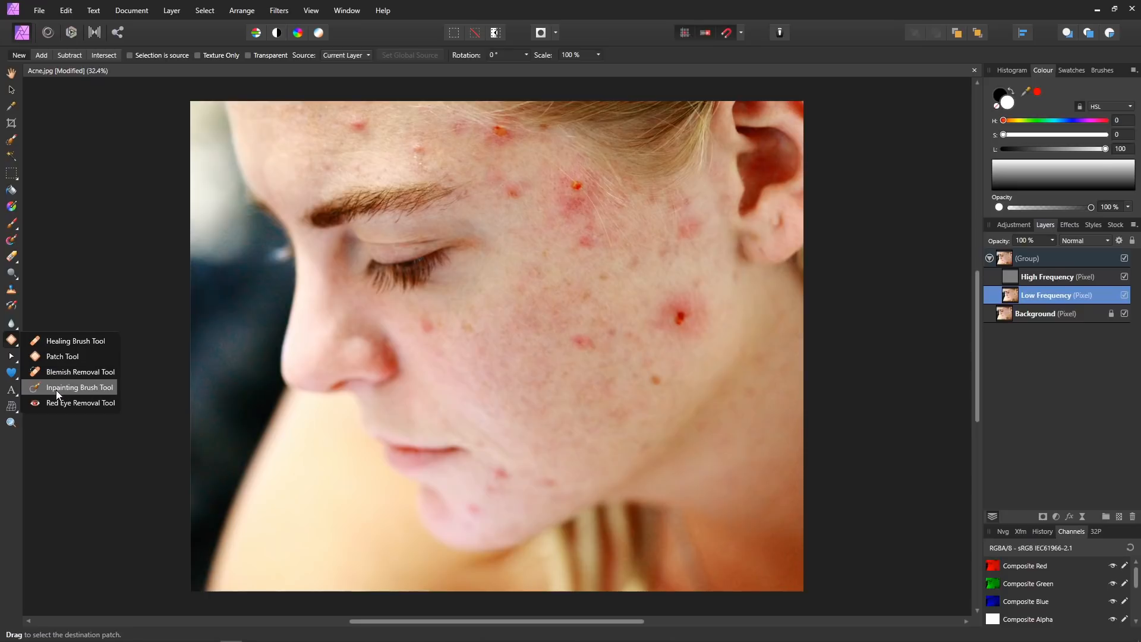
pyautogui.click(60, 356)
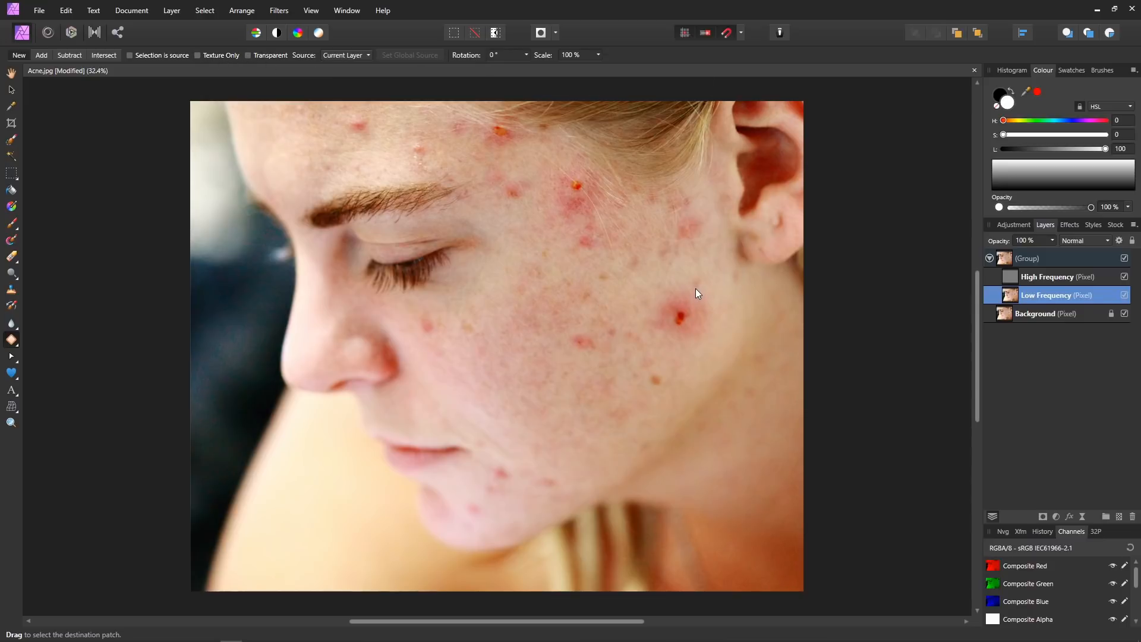
pyautogui.moveTo(654, 309)
pyautogui.mouseDown()
pyautogui.moveTo(680, 353)
pyautogui.moveTo(706, 350)
pyautogui.moveTo(721, 314)
pyautogui.moveTo(701, 283)
pyautogui.moveTo(697, 295)
pyautogui.moveTo(740, 297)
pyautogui.mouseUp()
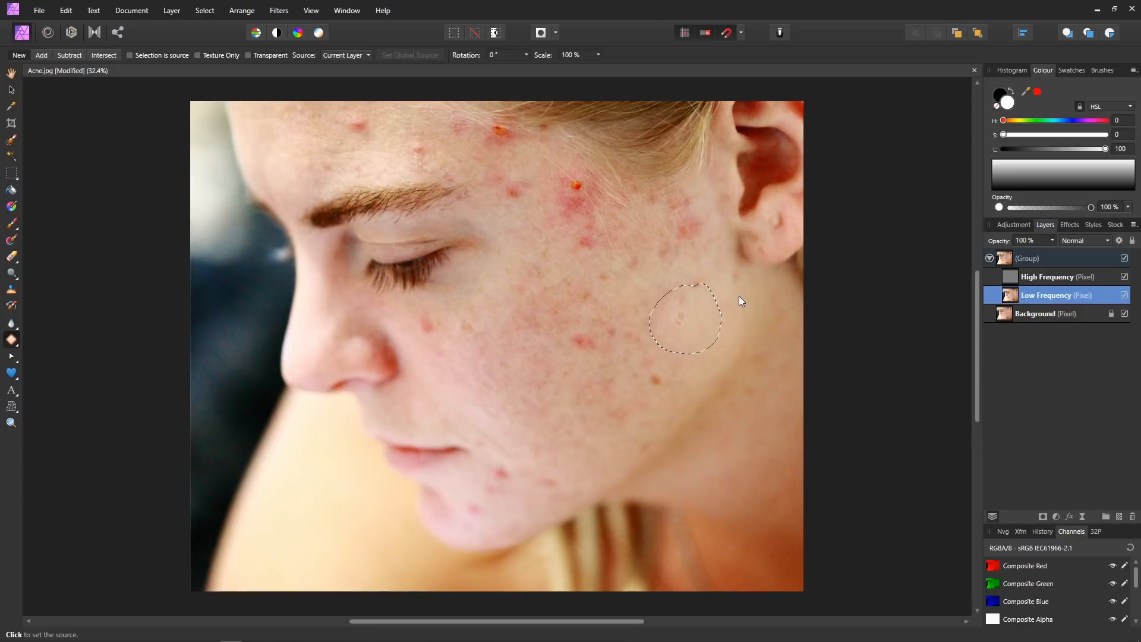
pyautogui.click(737, 296)
pyautogui.click(733, 294)
pyautogui.click(1125, 259)
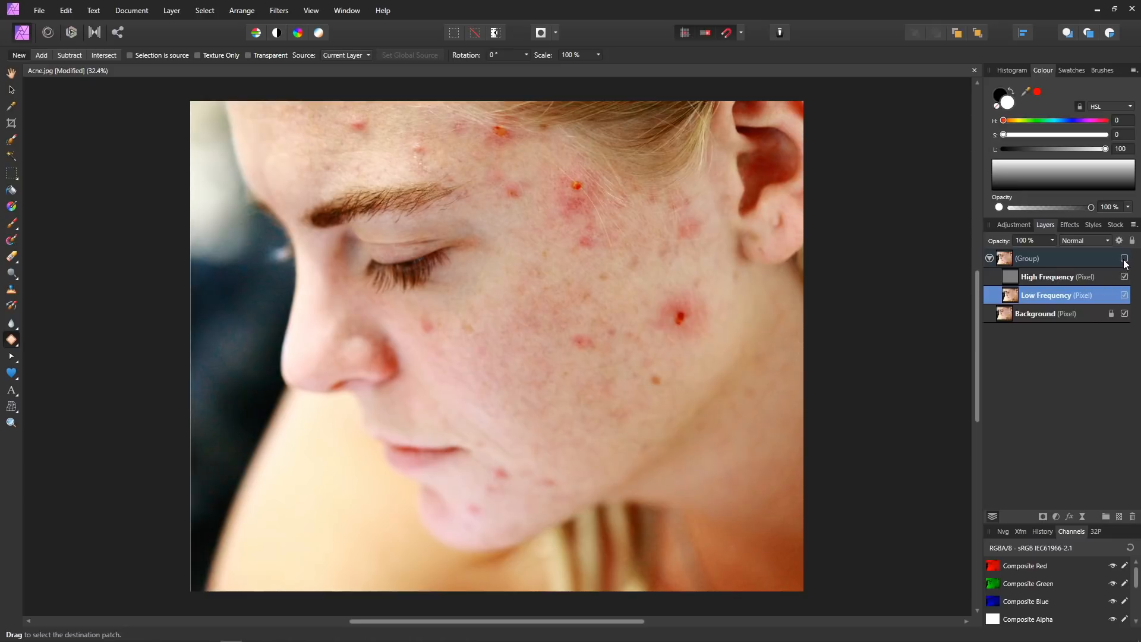
pyautogui.click(1125, 259)
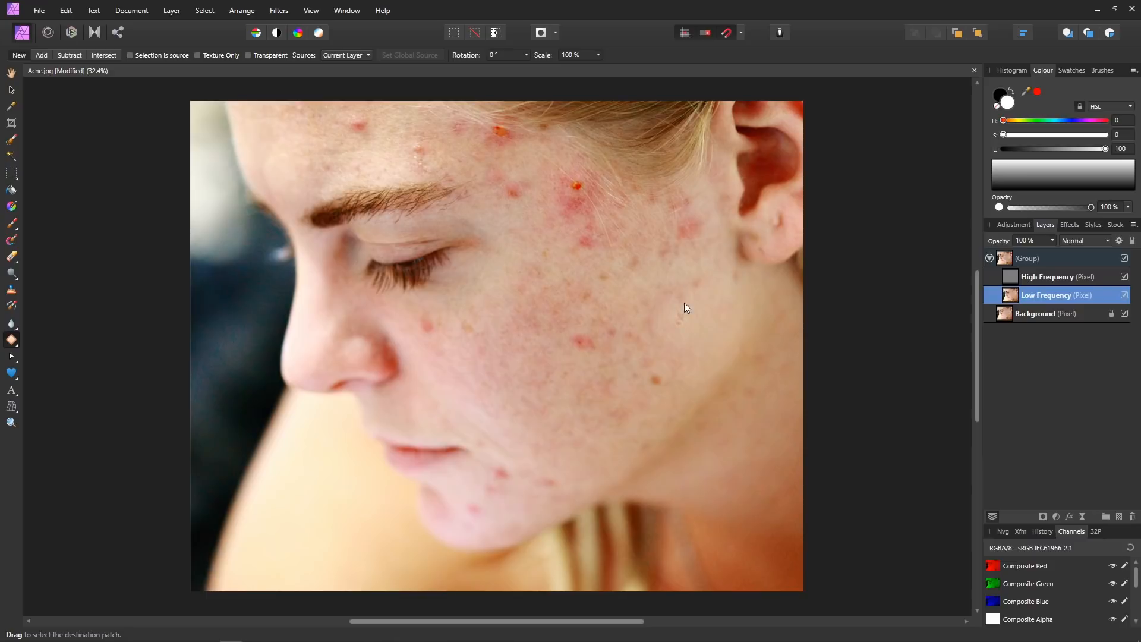
# Blend the skin tone around the patched cheek blemish with several small Low Frequency patches, then toggle the group to compare.
pyautogui.moveTo(679, 286)
pyautogui.mouseDown()
pyautogui.moveTo(641, 286)
pyautogui.moveTo(650, 339)
pyautogui.mouseUp()
pyautogui.moveTo(649, 296); pyautogui.dragTo(651, 295)
pyautogui.moveTo(672, 354)
pyautogui.mouseDown()
pyautogui.moveTo(652, 340)
pyautogui.moveTo(669, 369)
pyautogui.moveTo(690, 351)
pyautogui.moveTo(666, 346)
pyautogui.moveTo(706, 355)
pyautogui.moveTo(686, 342)
pyautogui.moveTo(693, 319)
pyautogui.moveTo(704, 342)
pyautogui.moveTo(721, 317)
pyautogui.moveTo(672, 338)
pyautogui.moveTo(670, 319)
pyautogui.moveTo(681, 330)
pyautogui.moveTo(664, 343)
pyautogui.moveTo(695, 342)
pyautogui.mouseUp()
pyautogui.click(695, 352)
pyautogui.click(712, 311)
pyautogui.click(690, 367)
pyautogui.click(713, 306)
pyautogui.moveTo(677, 303)
pyautogui.mouseDown()
pyautogui.moveTo(659, 318)
pyautogui.moveTo(699, 327)
pyautogui.moveTo(699, 307)
pyautogui.moveTo(656, 307)
pyautogui.mouseUp()
pyautogui.click(675, 339)
pyautogui.click(682, 316)
pyautogui.click(651, 360)
pyautogui.moveTo(719, 326); pyautogui.dragTo(714, 308)
pyautogui.click(726, 301)
pyautogui.click(728, 278)
pyautogui.click(643, 325)
pyautogui.click(635, 331)
pyautogui.click(621, 285)
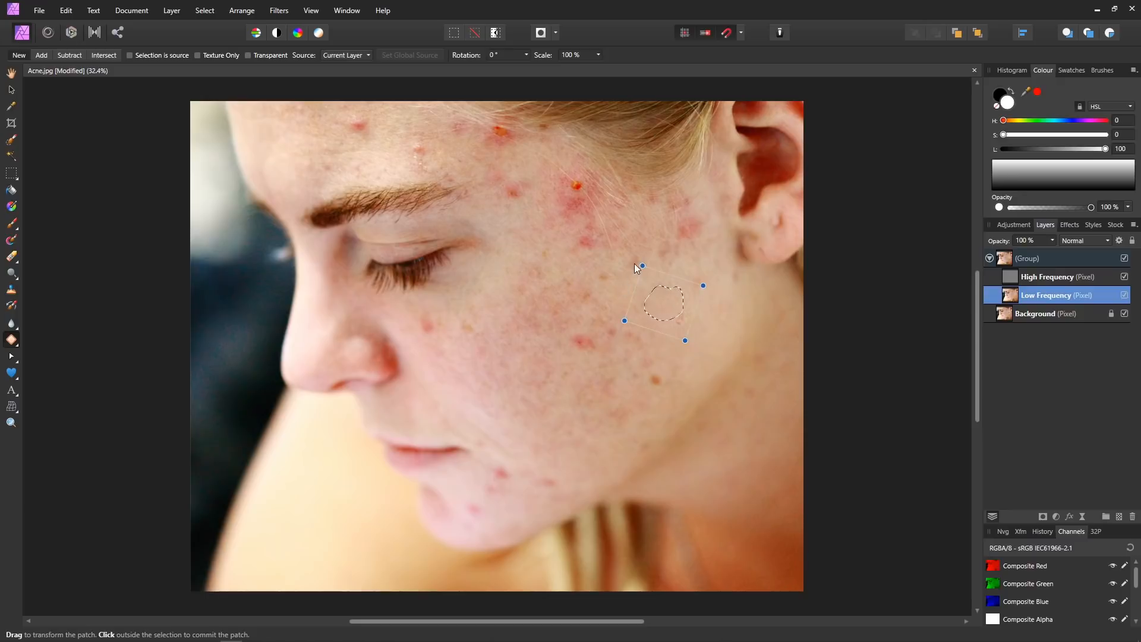
pyautogui.moveTo(663, 302)
pyautogui.mouseDown()
pyautogui.moveTo(686, 315)
pyautogui.moveTo(700, 275)
pyautogui.mouseUp()
pyautogui.click(614, 315)
pyautogui.click(626, 283)
pyautogui.click(700, 261)
pyautogui.click(683, 323)
pyautogui.moveTo(691, 331); pyautogui.dragTo(656, 310)
pyautogui.click(637, 348)
pyautogui.click(651, 320)
pyautogui.click(623, 326)
pyautogui.click(617, 305)
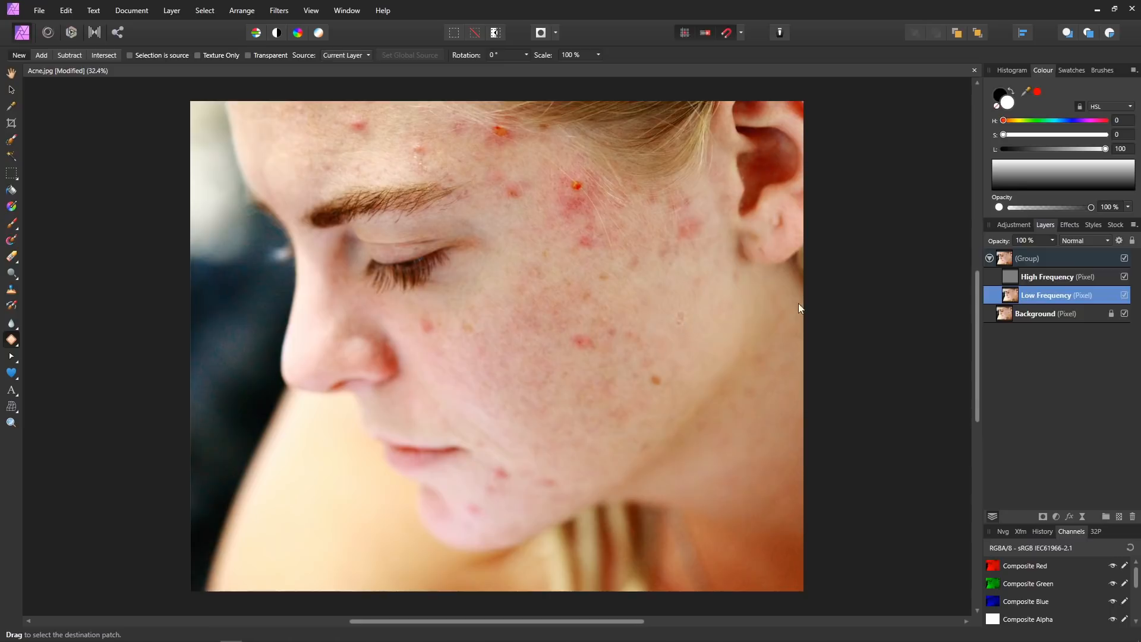
pyautogui.click(1124, 258)
pyautogui.click(1124, 258)
# Patch the skin texture of the large cheek blemish on the High Frequency layer with nearby clear texture.
pyautogui.click(995, 277)
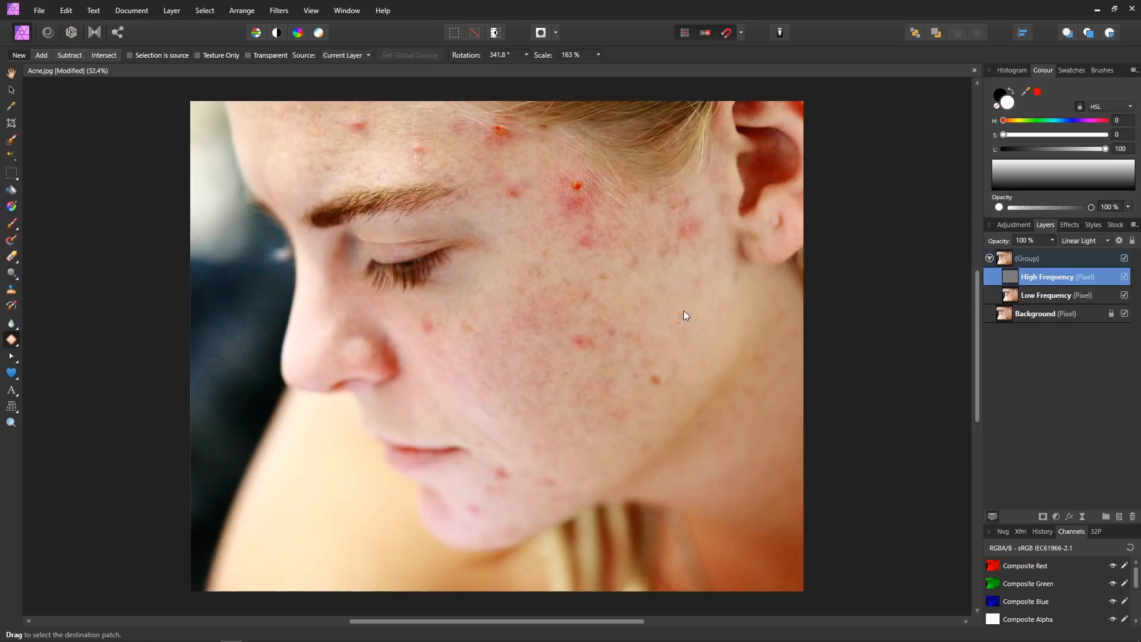
pyautogui.moveTo(685, 315); pyautogui.dragTo(682, 313)
pyautogui.click(665, 300)
pyautogui.click(697, 281)
pyautogui.moveTo(686, 325)
pyautogui.mouseDown()
pyautogui.moveTo(703, 306)
pyautogui.moveTo(675, 290)
pyautogui.mouseUp()
pyautogui.click(689, 351)
pyautogui.click(712, 311)
pyautogui.click(712, 298)
pyautogui.click(675, 294)
pyautogui.click(663, 274)
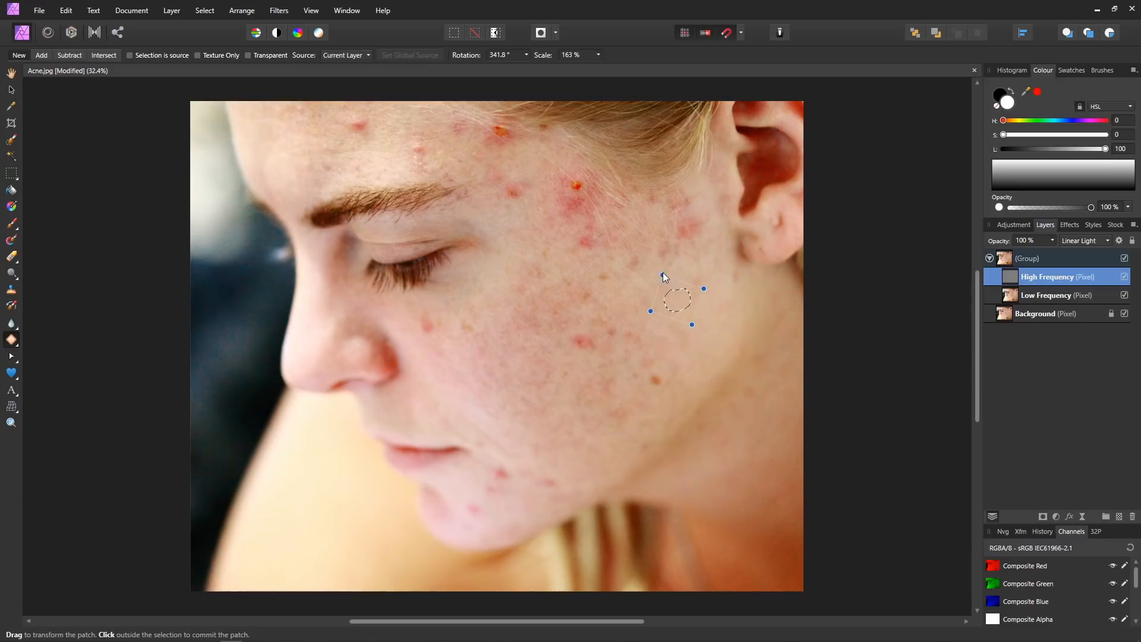
# Patch the texture just below and beside the healed cheek blemish, then toggle the group's visibility to compare.
pyautogui.click(652, 336)
pyautogui.moveTo(675, 333); pyautogui.dragTo(658, 307)
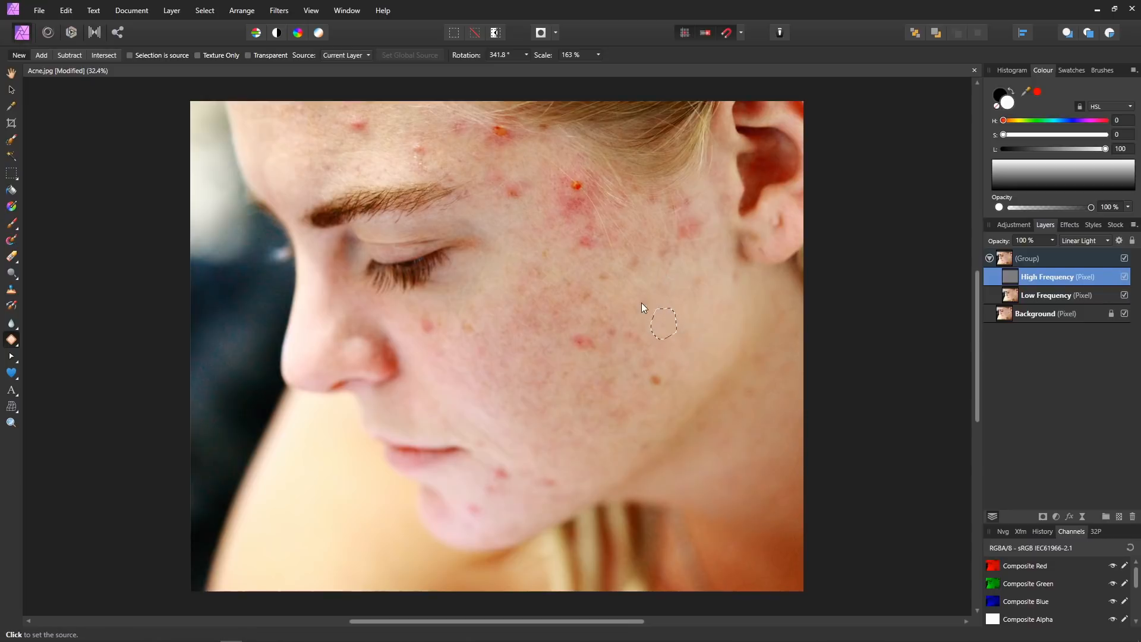
pyautogui.click(632, 308)
pyautogui.click(648, 288)
pyautogui.click(1124, 259)
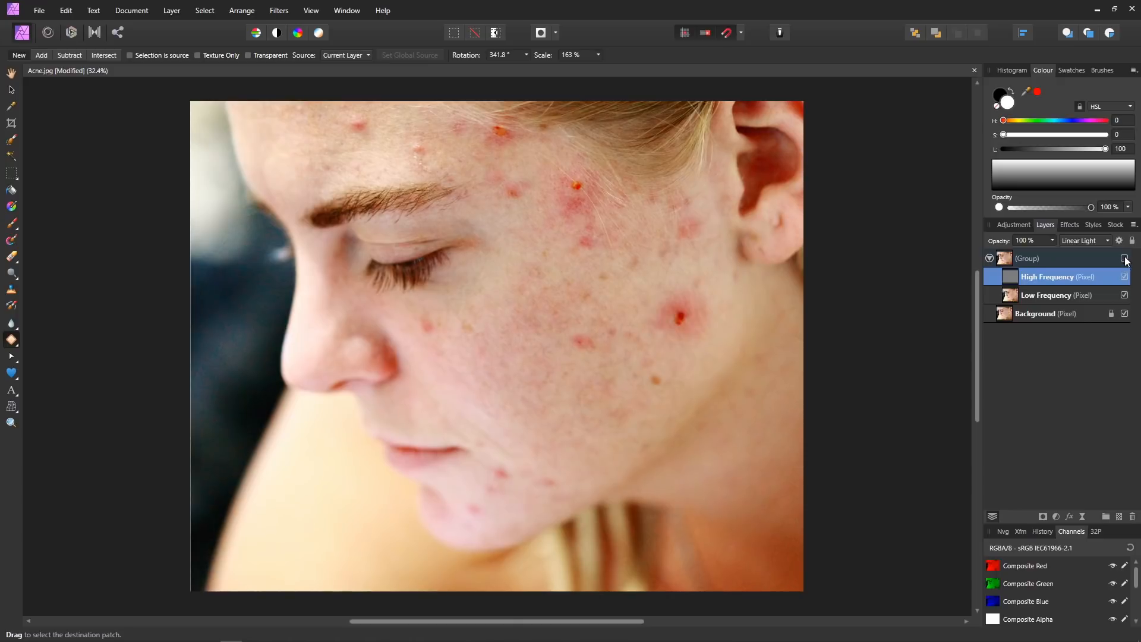
pyautogui.click(1125, 259)
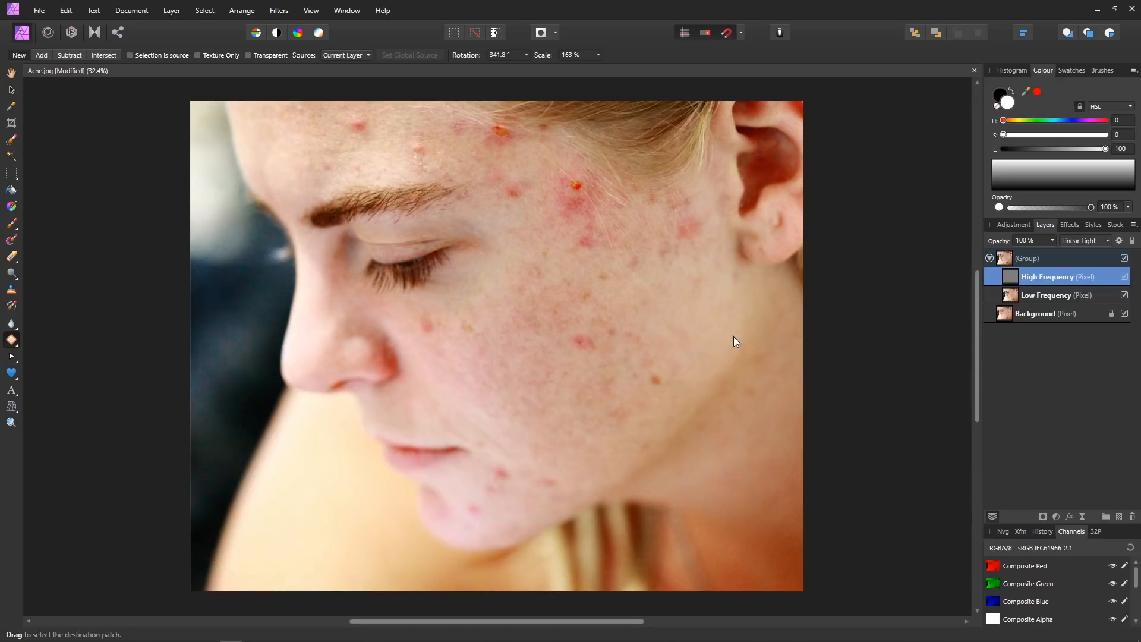
# Patch the large red temple blemish on the Low Frequency layer using clear cheek skin, straightening and shrinking the patch, and deselect.
pyautogui.click(994, 297)
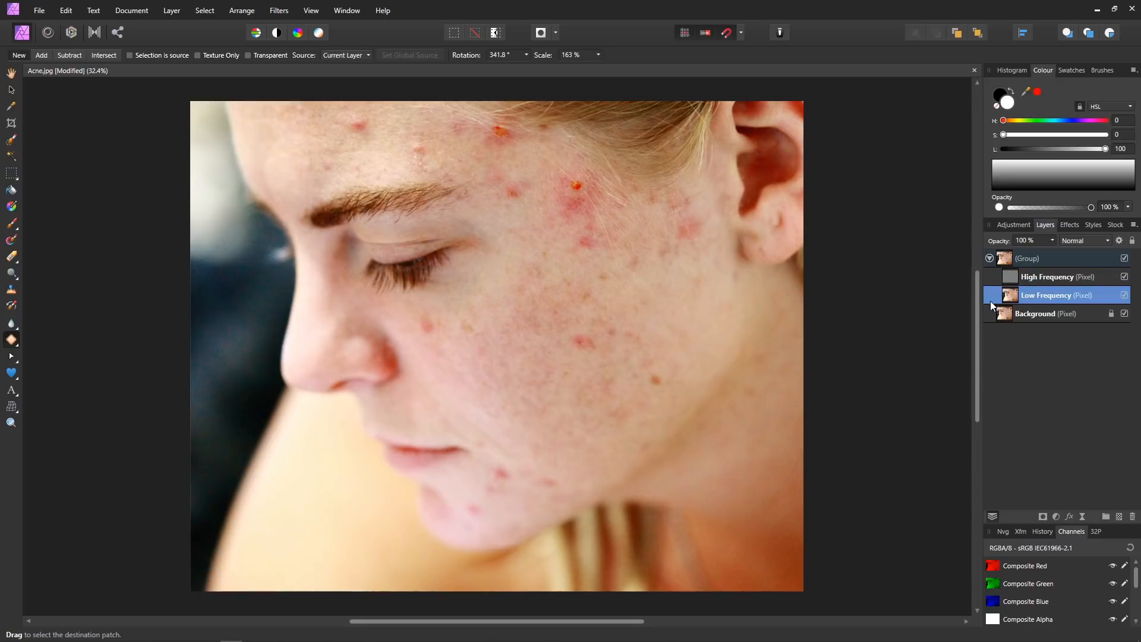
pyautogui.click(994, 278)
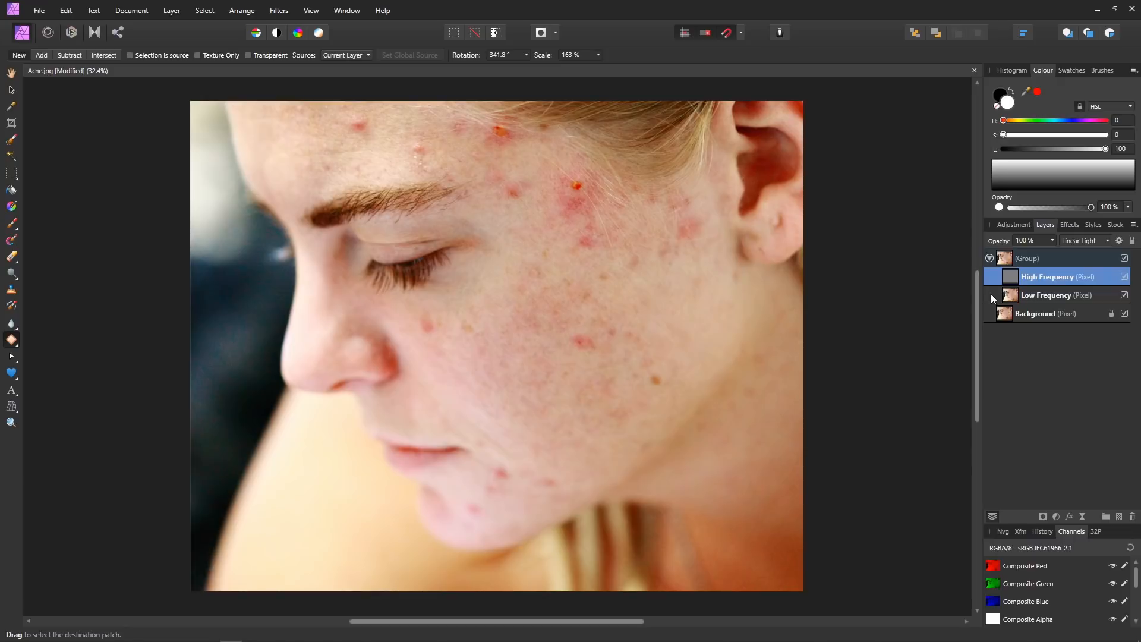
pyautogui.click(992, 295)
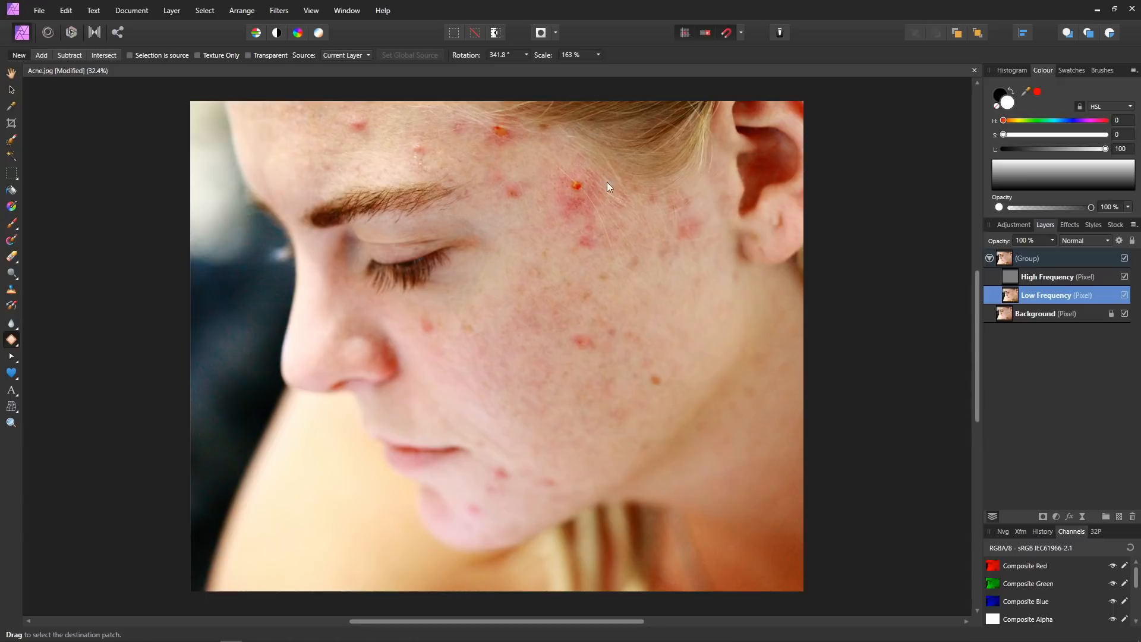
pyautogui.scroll(4, 589, 169)
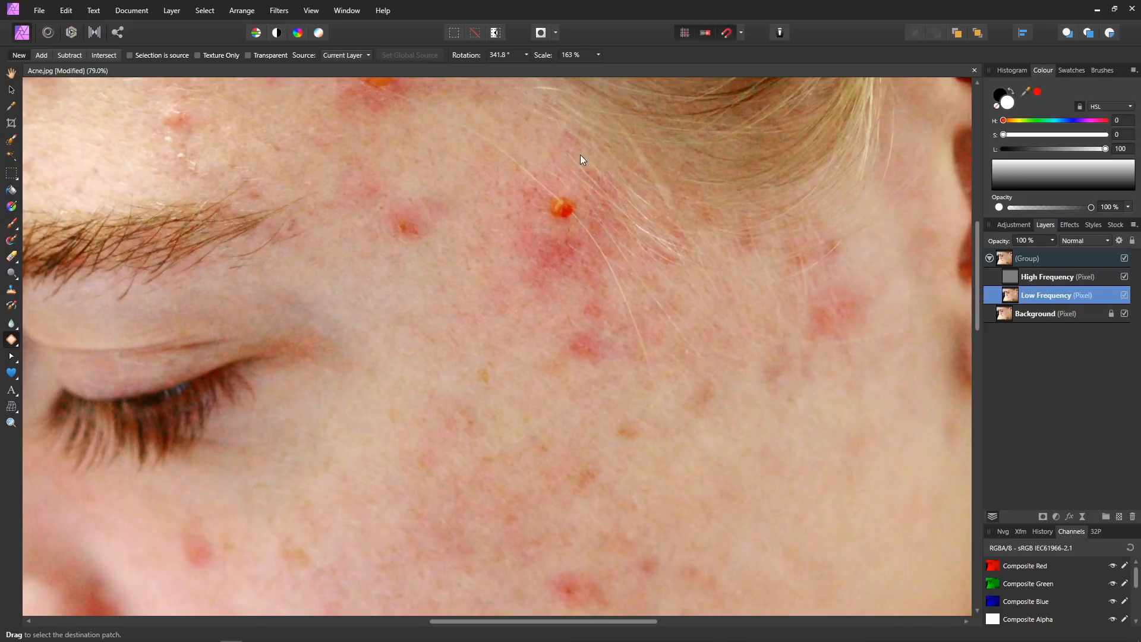
pyautogui.moveTo(595, 152)
pyautogui.mouseDown()
pyautogui.moveTo(537, 158)
pyautogui.moveTo(506, 192)
pyautogui.moveTo(504, 232)
pyautogui.moveTo(532, 283)
pyautogui.moveTo(580, 302)
pyautogui.moveTo(641, 285)
pyautogui.moveTo(657, 216)
pyautogui.moveTo(600, 149)
pyautogui.mouseUp()
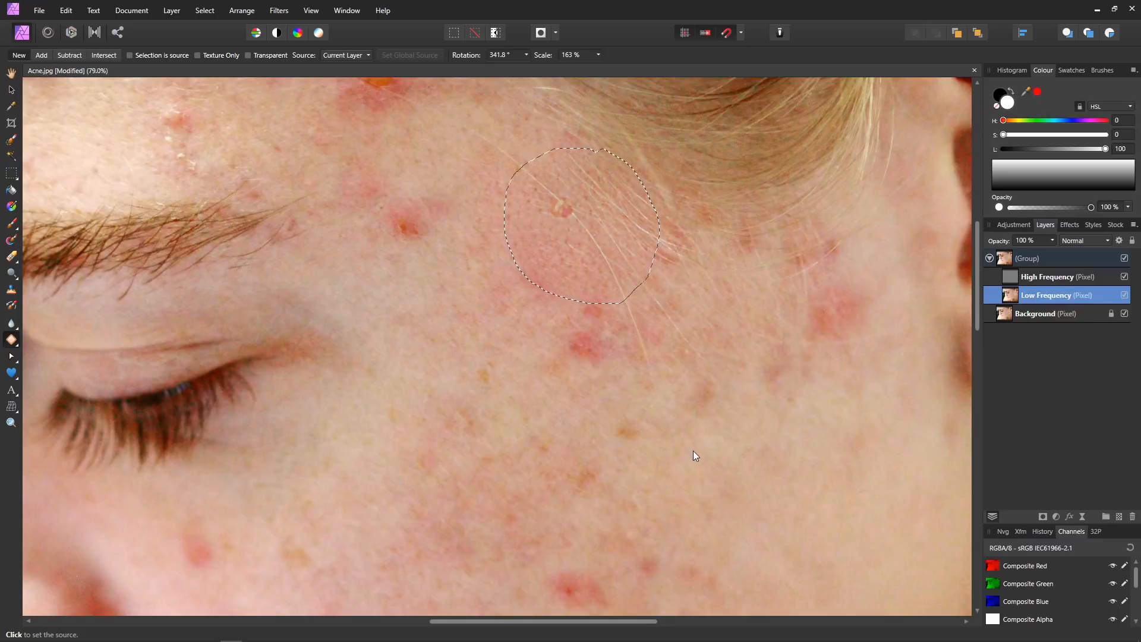
pyautogui.click(790, 530)
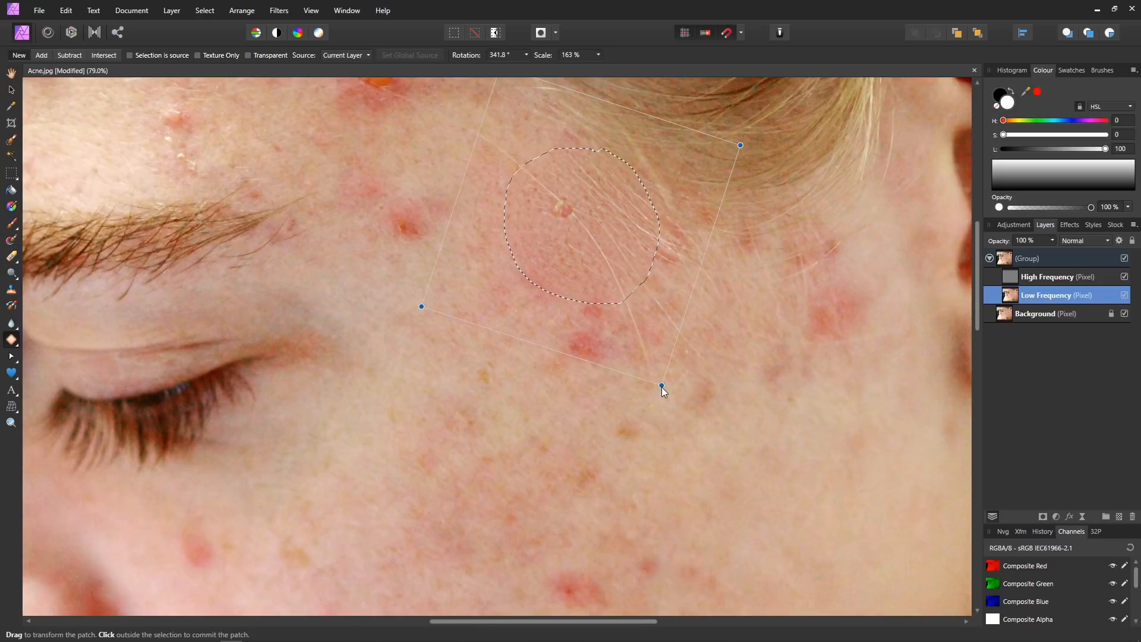
pyautogui.moveTo(661, 385); pyautogui.dragTo(668, 313)
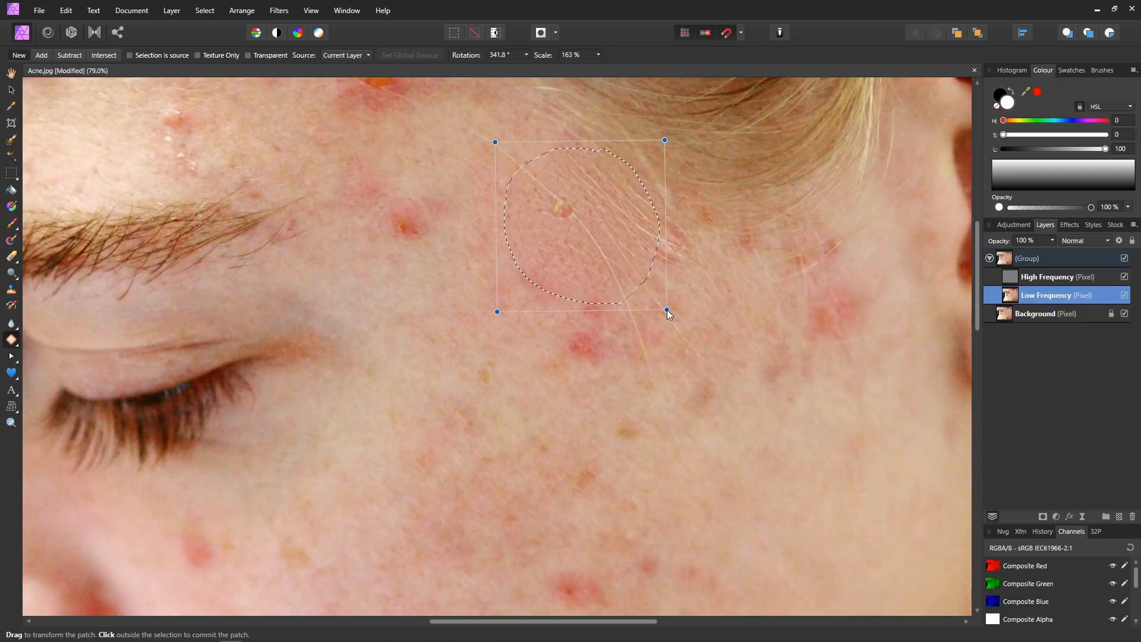
pyautogui.click(761, 417)
pyautogui.hotkey('ctrl', 'd')
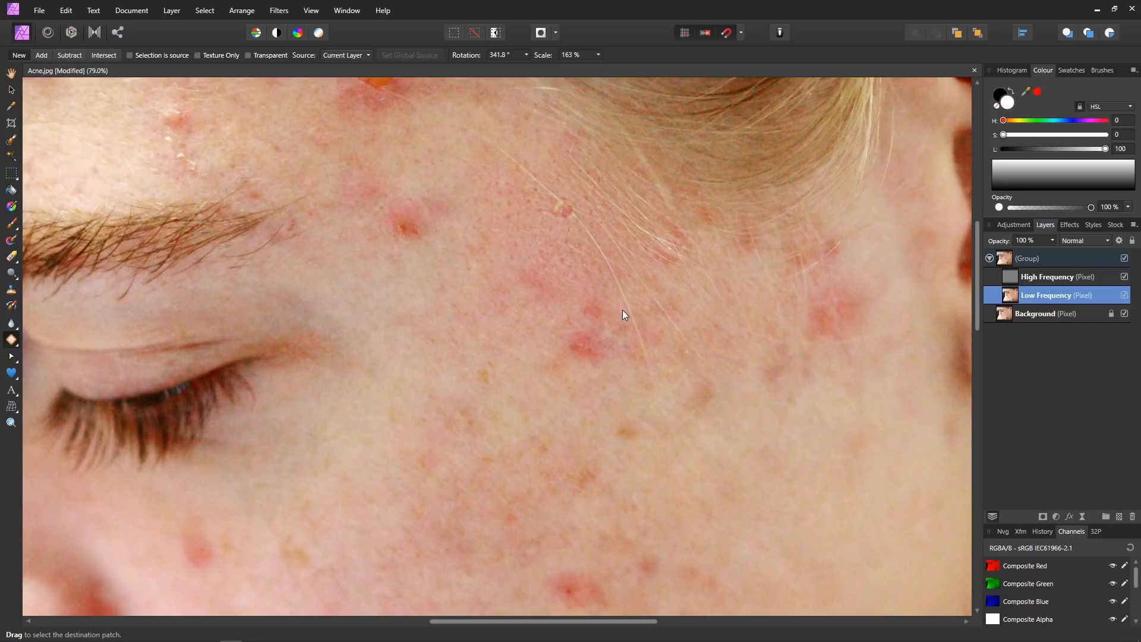
# Compare the patched temple with the original by toggling the group's visibility at full-face and close-up zoom.
pyautogui.scroll(-5, 640, 297)
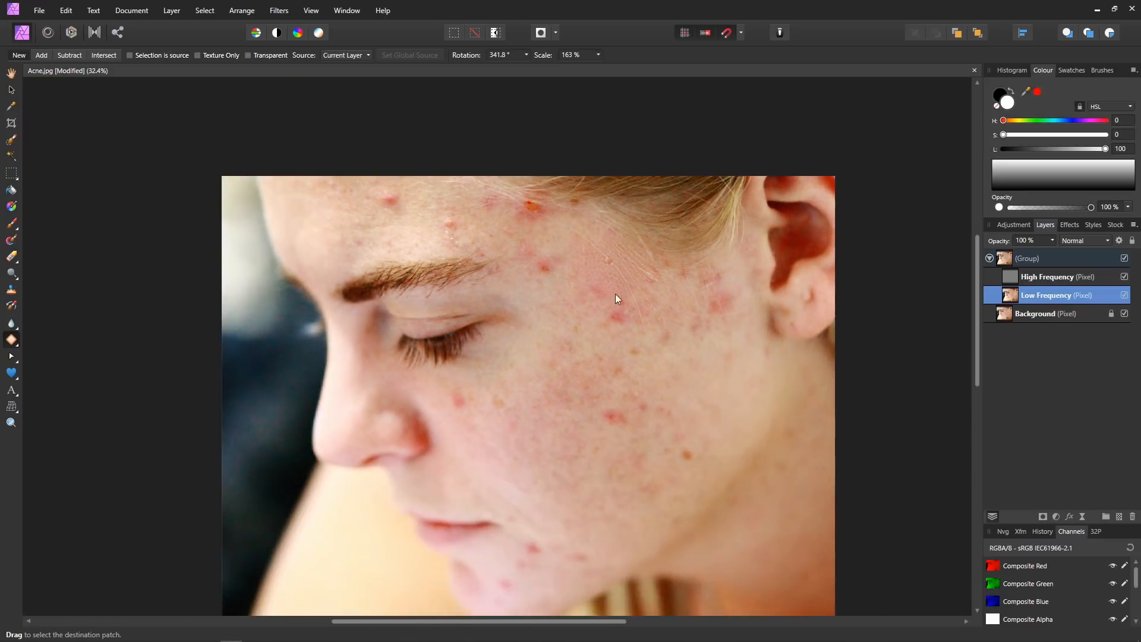
pyautogui.click(1124, 258)
pyautogui.click(1124, 259)
pyautogui.scroll(5, 618, 254)
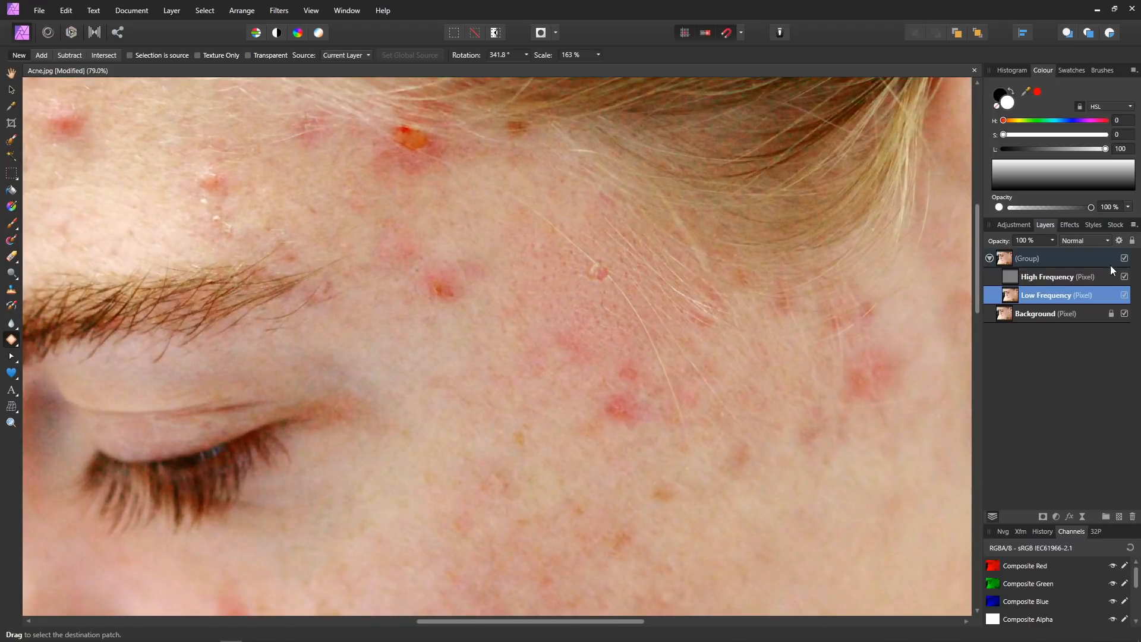
pyautogui.click(1125, 259)
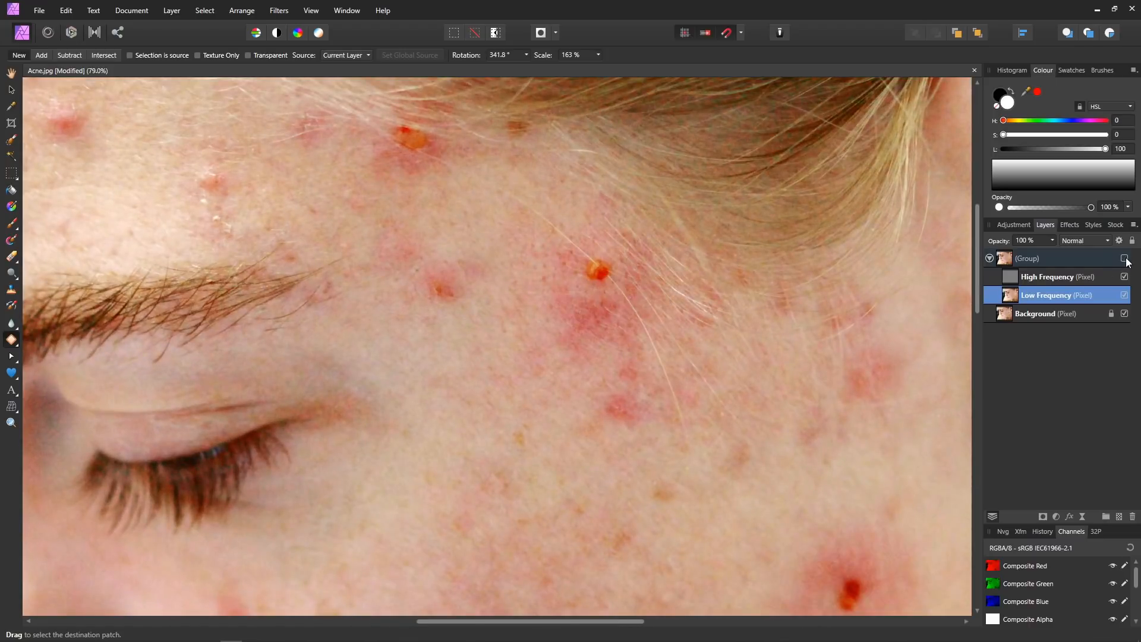
pyautogui.click(1125, 259)
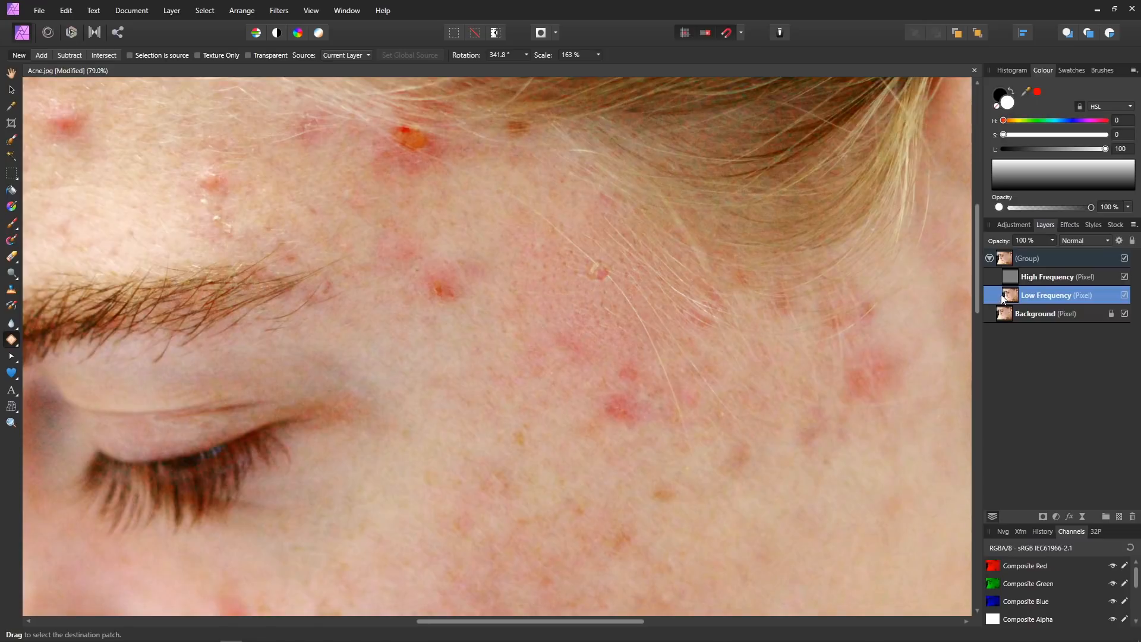
# Patch the orange-red blemish near the forehead hairline on the Low Frequency layer with clear forehead skin, then toggle the group to compare.
pyautogui.scroll(-3, 606, 352)
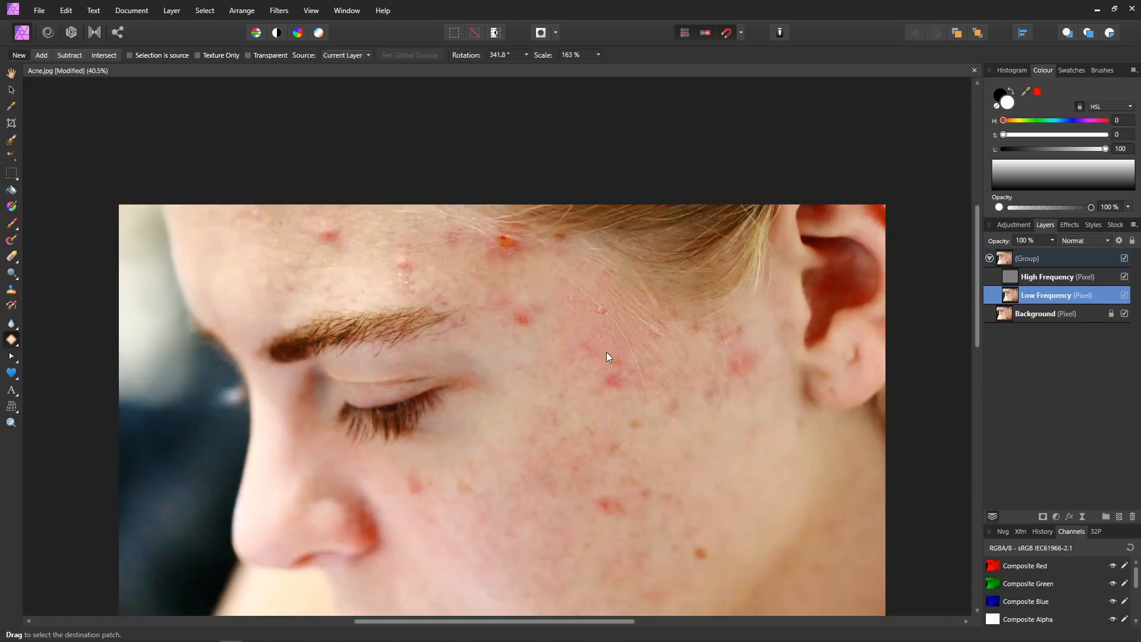
pyautogui.scroll(2, 606, 352)
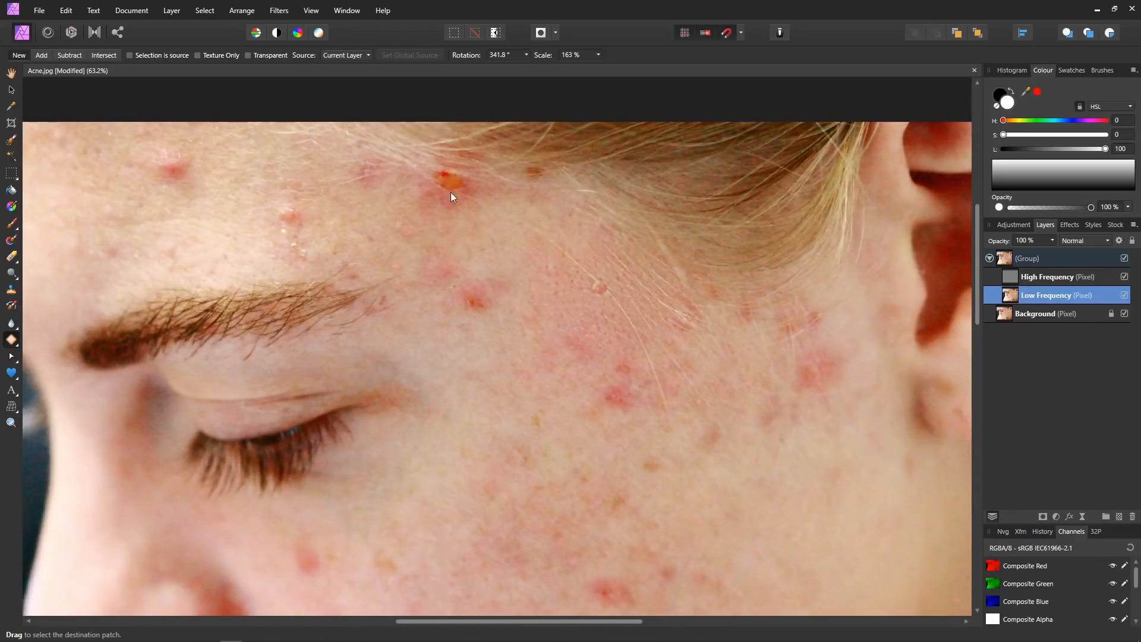
pyautogui.moveTo(462, 142)
pyautogui.mouseDown()
pyautogui.moveTo(423, 158)
pyautogui.moveTo(423, 196)
pyautogui.moveTo(493, 214)
pyautogui.moveTo(483, 140)
pyautogui.moveTo(230, 202)
pyautogui.mouseUp()
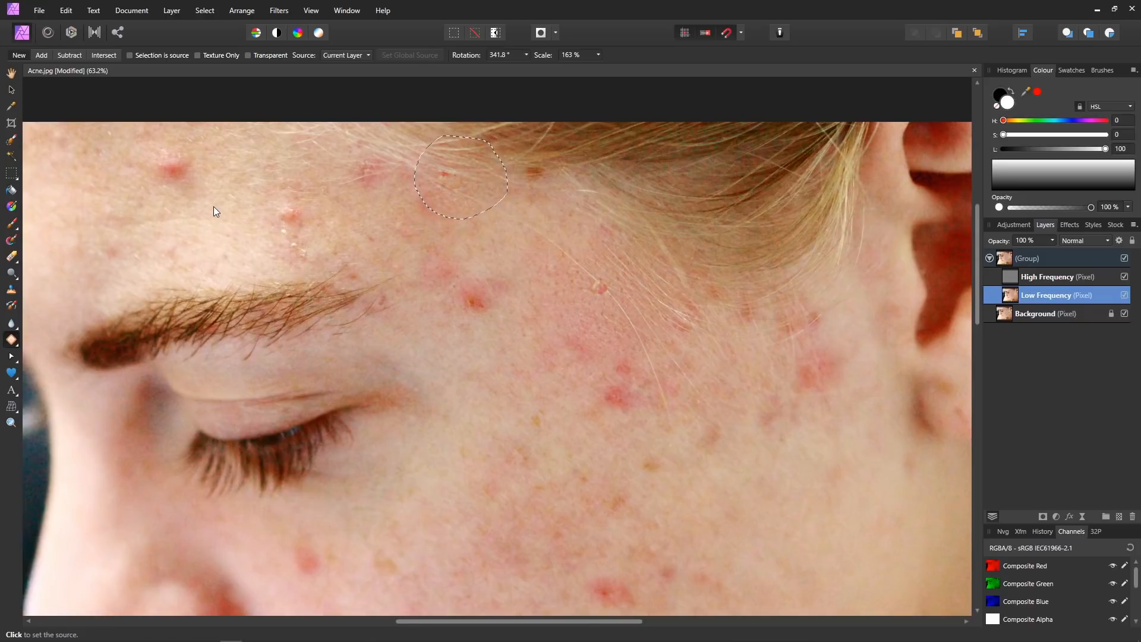
pyautogui.hotkey('ctrl', 'd')
pyautogui.click(1124, 260)
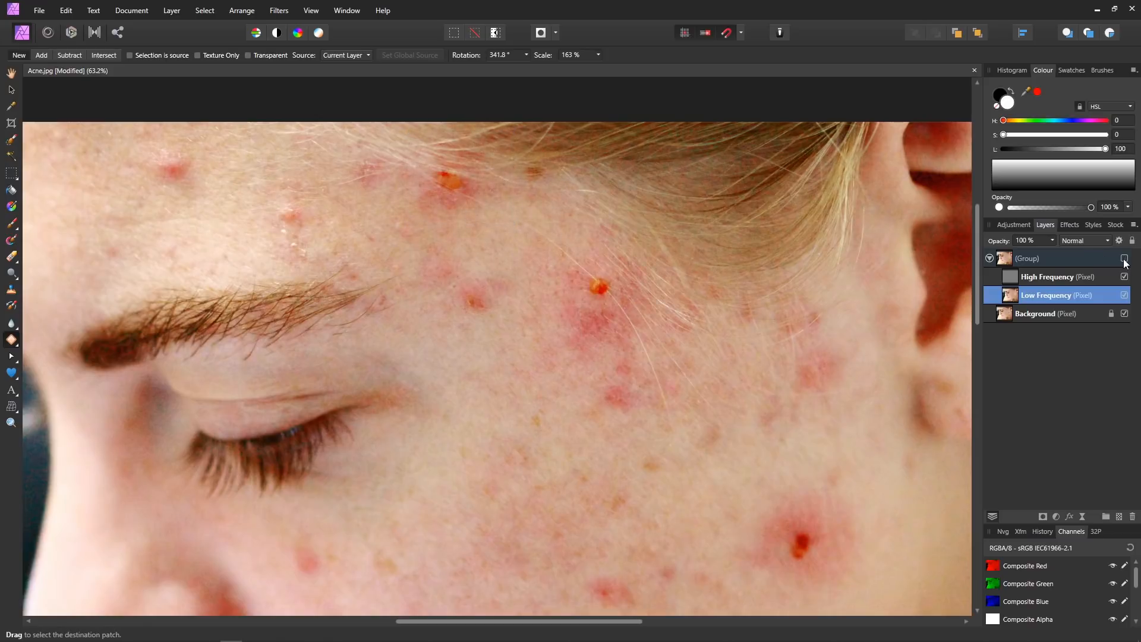
pyautogui.click(1124, 259)
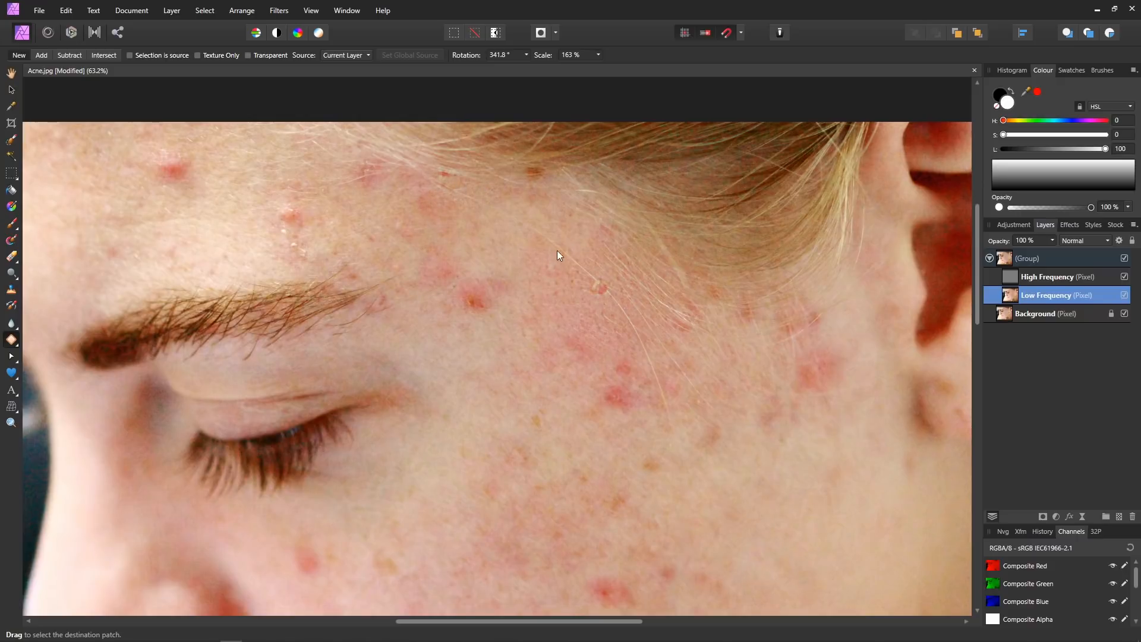
# Patch the red spot on the upper forehead with adjacent clear skin on the Low Frequency layer.
pyautogui.scroll(-3, 558, 262)
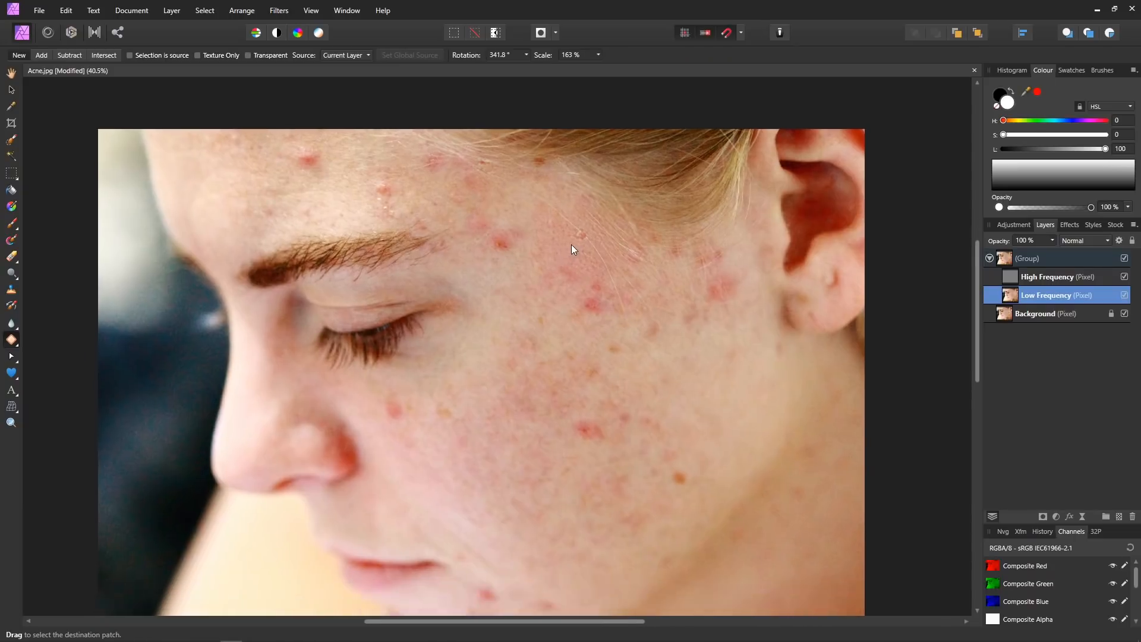
pyautogui.moveTo(572, 244); pyautogui.dragTo(583, 215)
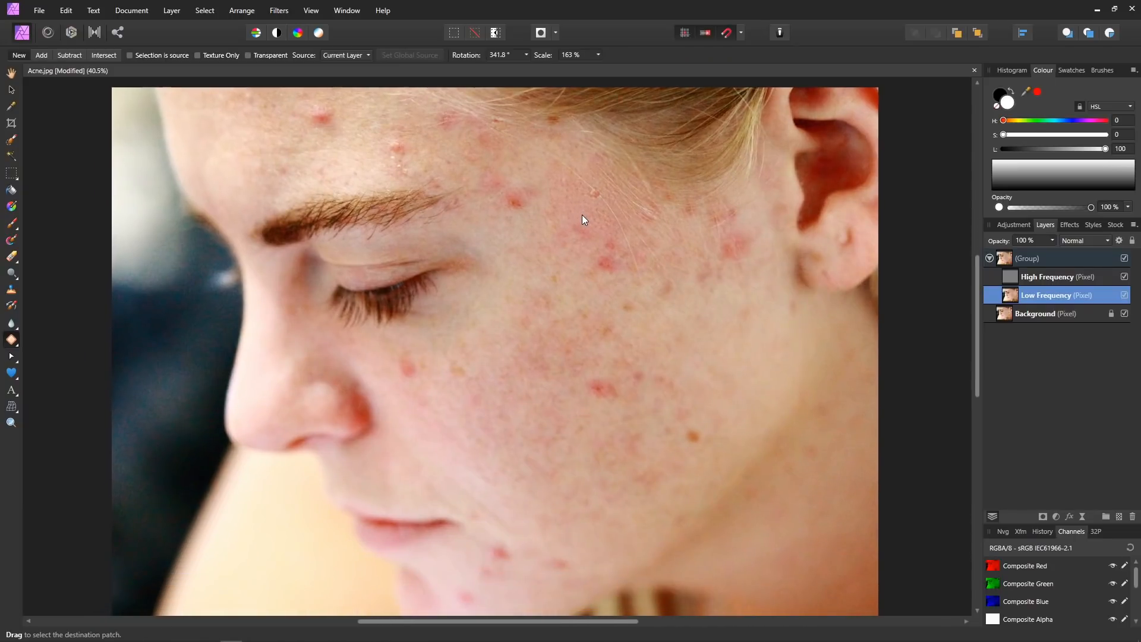
pyautogui.scroll(-1, 582, 215)
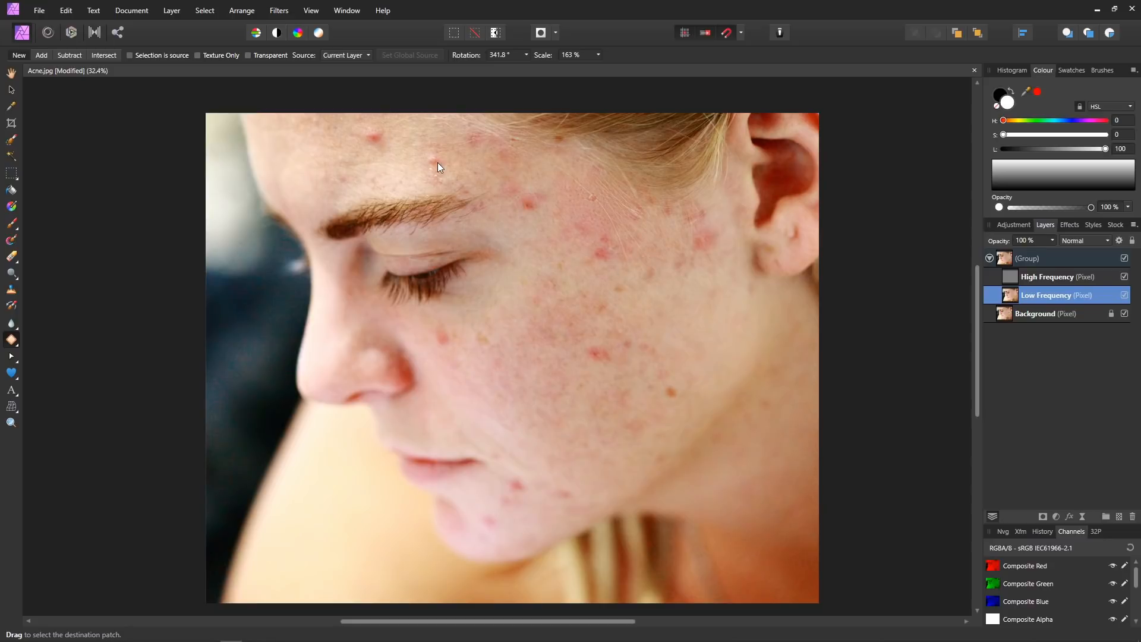
pyautogui.moveTo(382, 124); pyautogui.dragTo(380, 119)
pyautogui.click(416, 138)
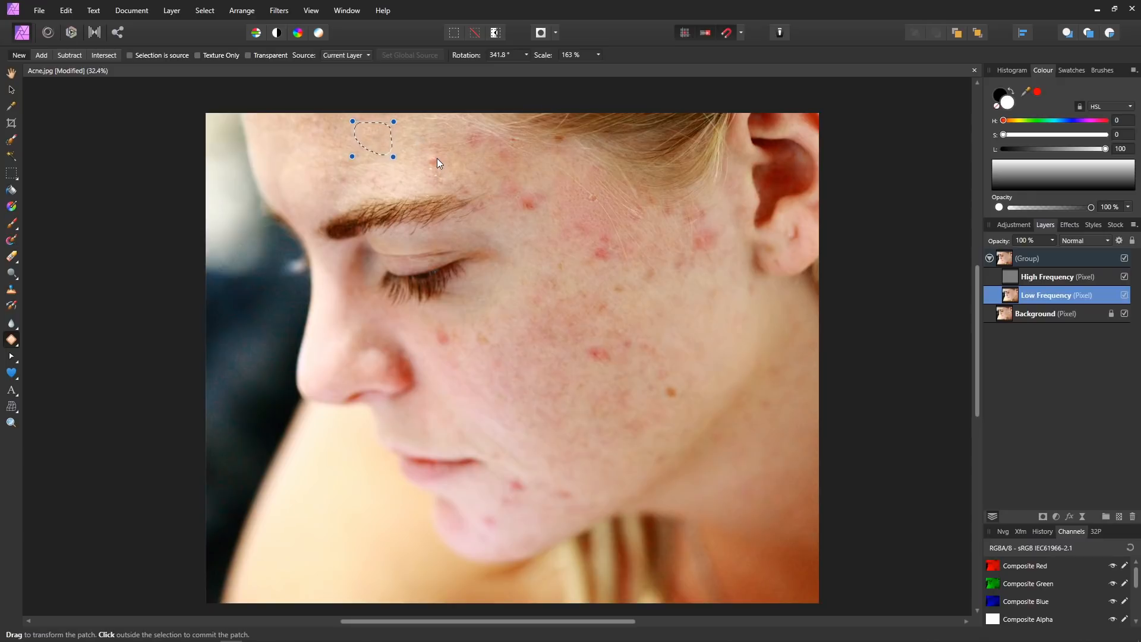
# Patch the remaining red spots above the eyebrow and toward the hairline with clear forehead skin on the Low Frequency layer.
pyautogui.moveTo(434, 149)
pyautogui.mouseDown()
pyautogui.moveTo(446, 167)
pyautogui.moveTo(435, 147)
pyautogui.moveTo(487, 129)
pyautogui.moveTo(472, 126)
pyautogui.mouseUp()
pyautogui.click(415, 126)
pyautogui.click(466, 127)
pyautogui.click(434, 129)
pyautogui.click(506, 161)
pyautogui.click(451, 130)
pyautogui.hotkey('ctrl', 'd')
pyautogui.moveTo(514, 199); pyautogui.dragTo(508, 172)
pyautogui.click(405, 161)
pyautogui.hotkey('ctrl', 'd')
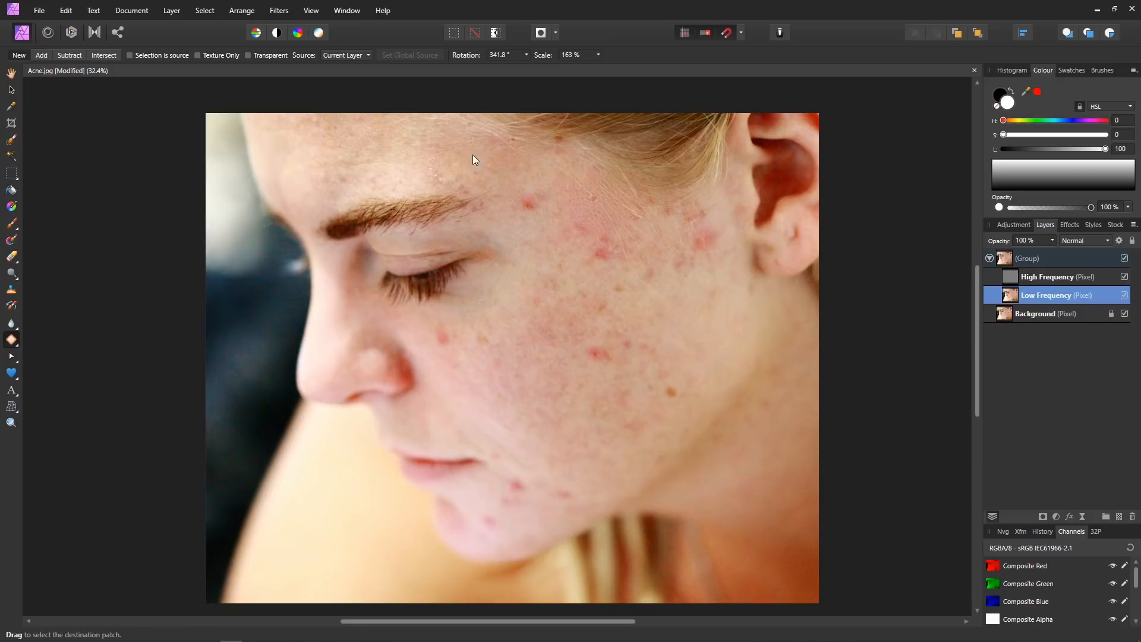
# Patch the redness at the eyebrow's outer end with clear forehead skin, then toggle the group's visibility to compare.
pyautogui.scroll(3, 484, 192)
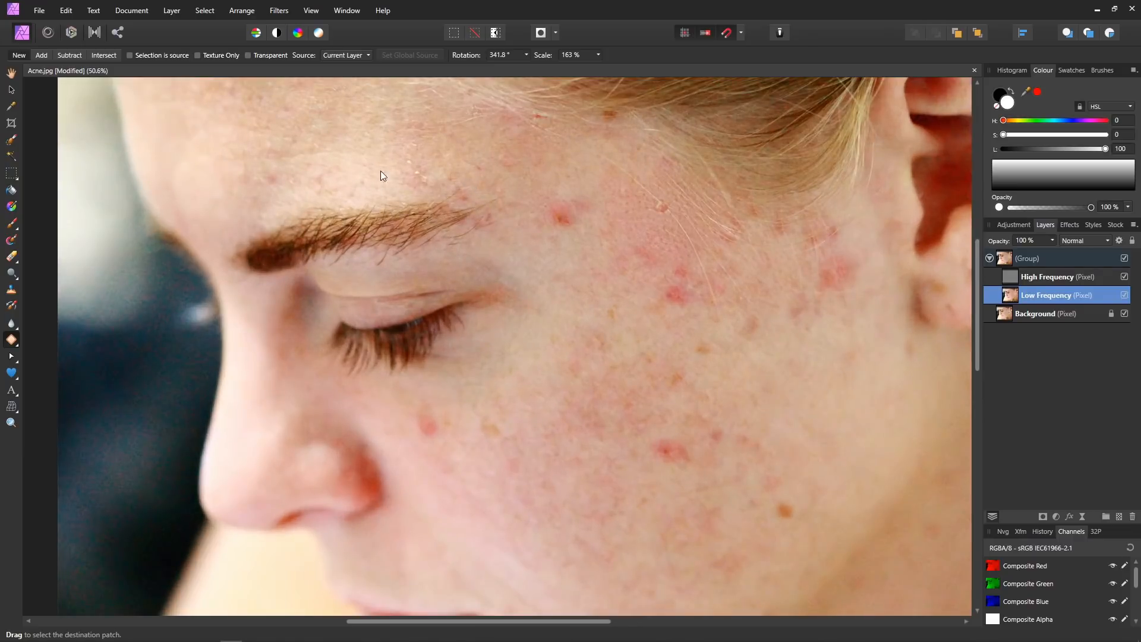
pyautogui.moveTo(465, 219)
pyautogui.mouseDown()
pyautogui.moveTo(504, 241)
pyautogui.moveTo(528, 219)
pyautogui.moveTo(532, 189)
pyautogui.moveTo(506, 173)
pyautogui.mouseUp()
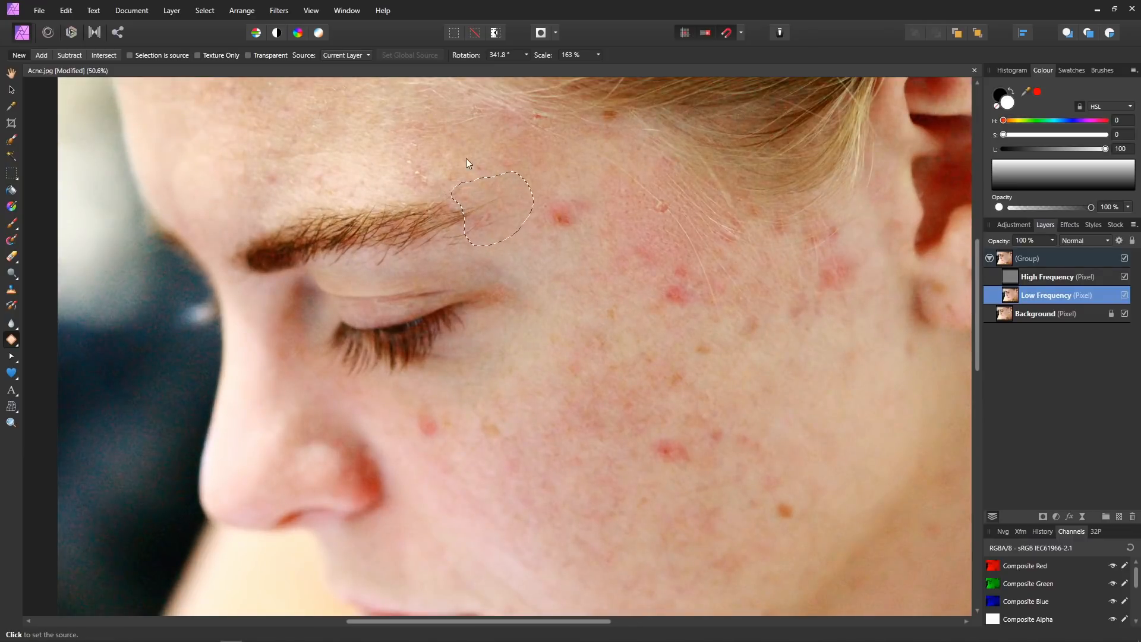
pyautogui.click(364, 143)
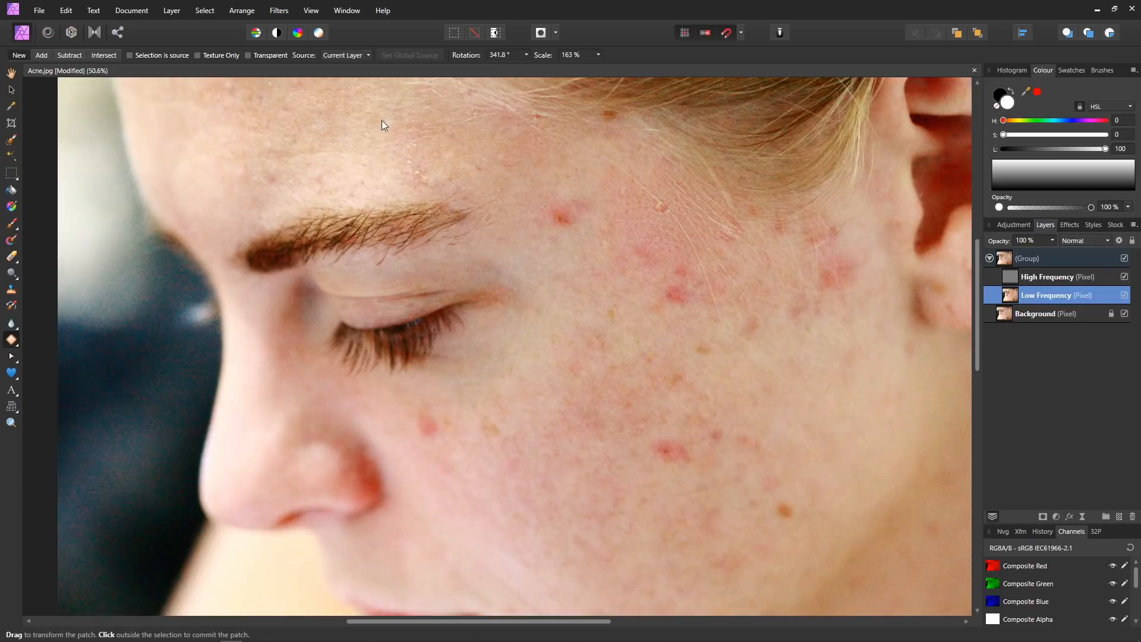
pyautogui.click(1124, 258)
pyautogui.click(1123, 258)
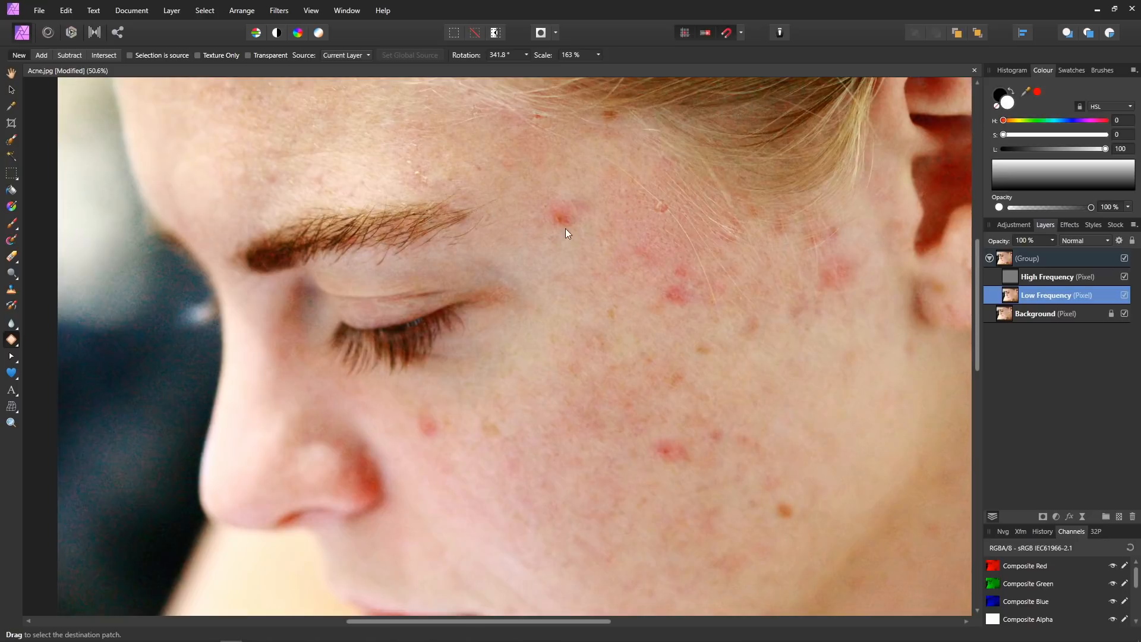
# Patch the red spots beside the eyebrow, below the temple and near the ear on the Low Frequency layer.
pyautogui.scroll(-3, 607, 187)
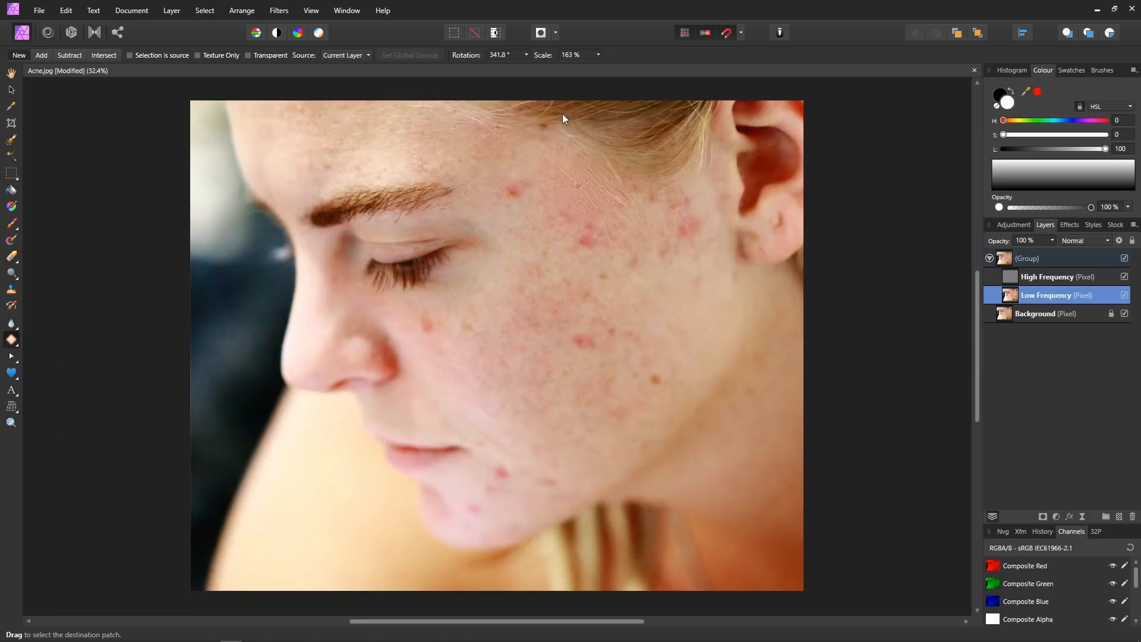
pyautogui.moveTo(520, 202); pyautogui.dragTo(526, 179)
pyautogui.click(502, 162)
pyautogui.click(498, 202)
pyautogui.moveTo(675, 321); pyautogui.dragTo(680, 287)
pyautogui.moveTo(687, 238); pyautogui.dragTo(687, 305)
pyautogui.moveTo(676, 236)
pyautogui.mouseDown()
pyautogui.moveTo(682, 328)
pyautogui.moveTo(703, 333)
pyautogui.mouseUp()
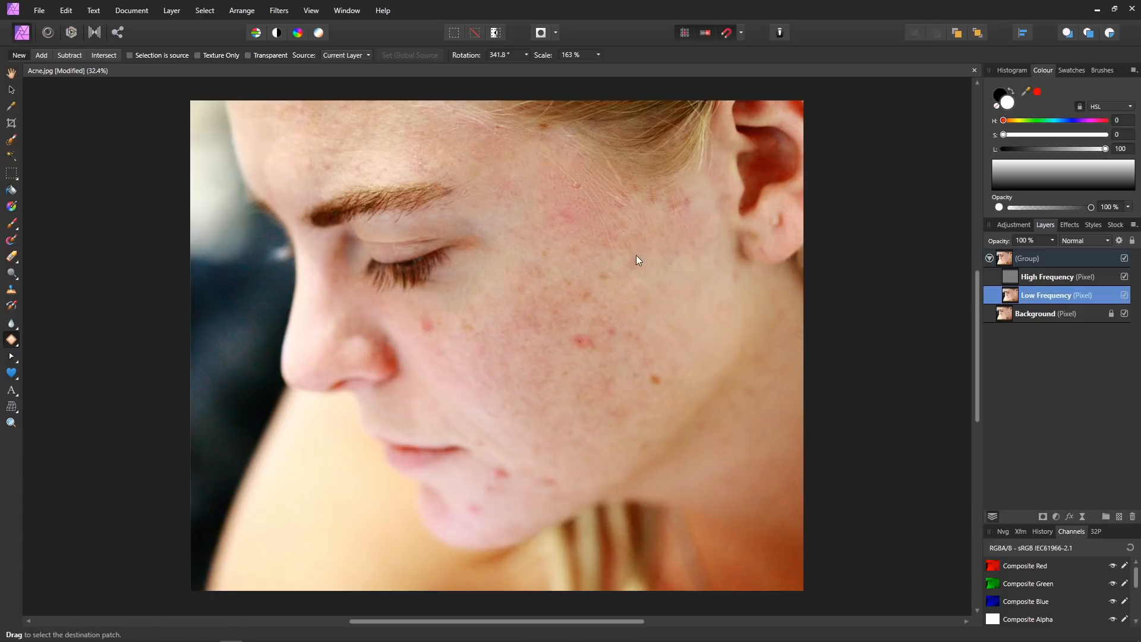
# Patch the blotches, red spot and brown mole across the middle of the cheek with clear skin on the Low Frequency layer.
pyautogui.moveTo(632, 270); pyautogui.dragTo(658, 303)
pyautogui.click(593, 280)
pyautogui.click(644, 308)
pyautogui.moveTo(593, 354)
pyautogui.mouseDown()
pyautogui.moveTo(654, 322)
pyautogui.moveTo(647, 343)
pyautogui.moveTo(661, 363)
pyautogui.moveTo(679, 342)
pyautogui.mouseUp()
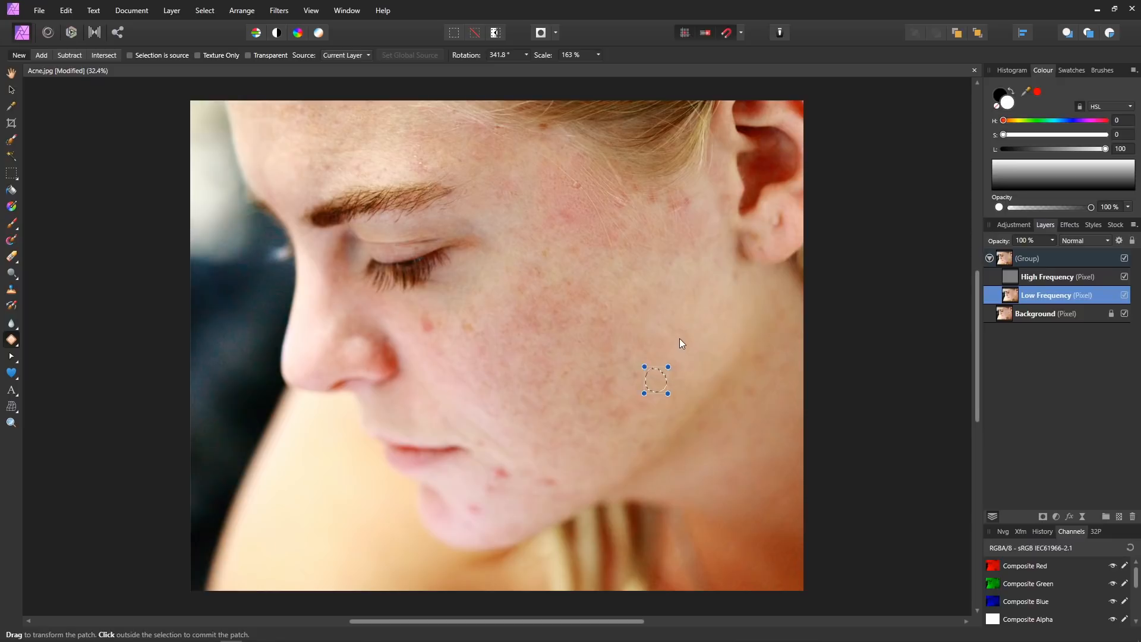
pyautogui.moveTo(613, 405); pyautogui.dragTo(644, 372)
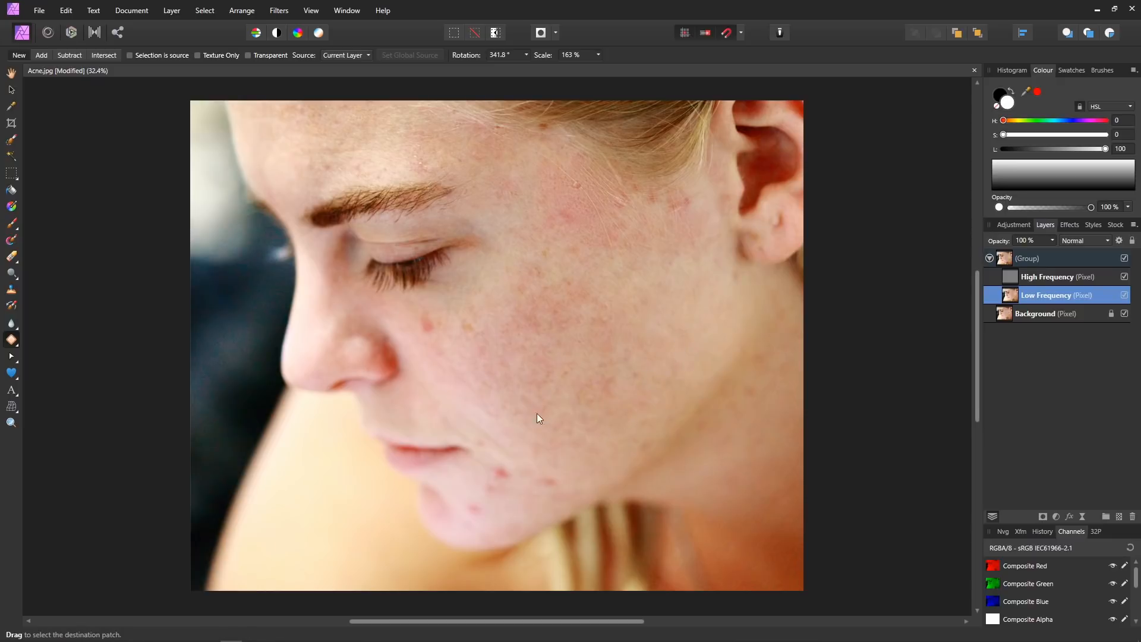
# Patch the red spots on the chin and along the jaw below the mouth with clear skin on the Low Frequency layer.
pyautogui.moveTo(494, 471); pyautogui.dragTo(515, 435)
pyautogui.moveTo(558, 467); pyautogui.dragTo(547, 445)
pyautogui.moveTo(497, 479)
pyautogui.mouseDown()
pyautogui.moveTo(458, 471)
pyautogui.moveTo(481, 447)
pyautogui.moveTo(454, 419)
pyautogui.mouseUp()
# Patch the red and brown spots on the cheek beside the nose with clear neighbouring skin.
pyautogui.moveTo(419, 322)
pyautogui.mouseDown()
pyautogui.moveTo(443, 313)
pyautogui.moveTo(478, 336)
pyautogui.moveTo(470, 292)
pyautogui.mouseUp()
pyautogui.click(463, 307)
pyautogui.hotkey('ctrl', 'd')
pyautogui.hotkey('ctrl', 'd')
# Patch the redness around the nostril and on the side of the nose near the inner eye corner.
pyautogui.moveTo(394, 348)
pyautogui.mouseDown()
pyautogui.moveTo(420, 323)
pyautogui.moveTo(405, 326)
pyautogui.mouseUp()
pyautogui.hotkey('ctrl', 'd')
pyautogui.hotkey('ctrl', 'd')
pyautogui.moveTo(378, 363); pyautogui.dragTo(420, 336)
pyautogui.click(407, 332)
pyautogui.hotkey('ctrl', 'd')
pyautogui.hotkey('ctrl', 'd')
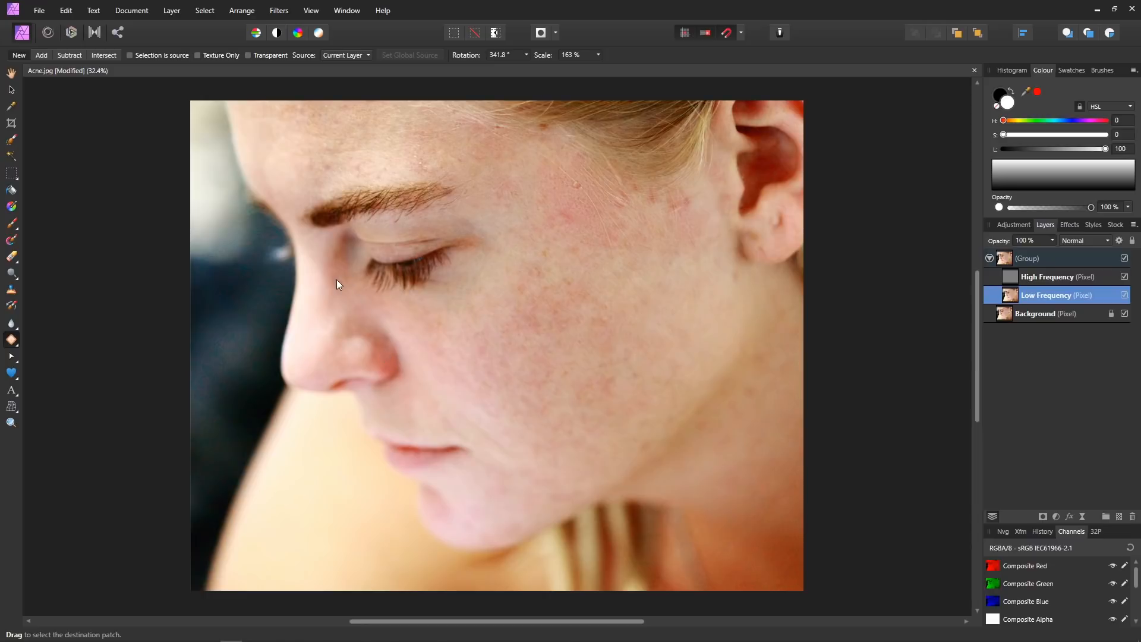
pyautogui.moveTo(328, 275)
pyautogui.mouseDown()
pyautogui.moveTo(340, 285)
pyautogui.moveTo(331, 283)
pyautogui.mouseUp()
pyautogui.click(366, 309)
# Patch the red blotch at the temple with clear skin from the cheek below it.
pyautogui.moveTo(568, 203); pyautogui.dragTo(572, 208)
pyautogui.click(588, 315)
pyautogui.click(610, 303)
pyautogui.click(598, 282)
pyautogui.click(600, 281)
# Patch the red marks between the temple and the ear with clear cheek skin.
pyautogui.moveTo(697, 207); pyautogui.dragTo(681, 179)
pyautogui.click(677, 281)
pyautogui.click(687, 293)
pyautogui.moveTo(633, 217)
pyautogui.mouseDown()
pyautogui.moveTo(667, 187)
pyautogui.moveTo(657, 173)
pyautogui.mouseUp()
pyautogui.click(663, 323)
pyautogui.click(663, 322)
# Patch the discoloured skin along the hairline above the temple and at the outer forehead with clear skin.
pyautogui.moveTo(561, 151); pyautogui.dragTo(552, 108)
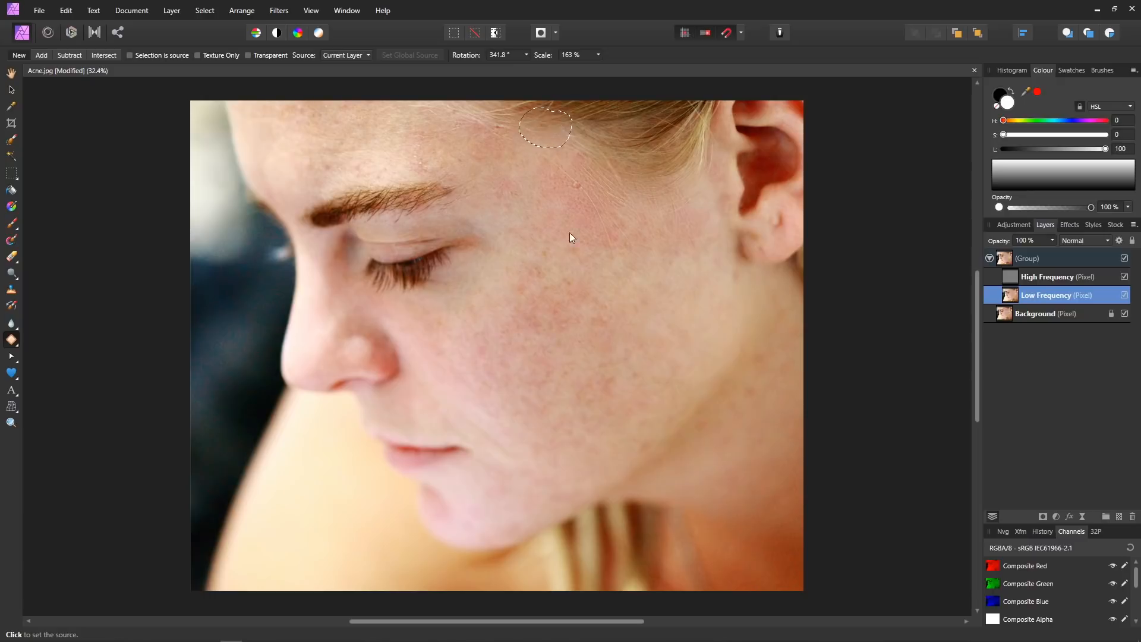
pyautogui.click(630, 287)
pyautogui.click(630, 287)
pyautogui.moveTo(490, 141); pyautogui.dragTo(503, 111)
pyautogui.doubleClick(544, 259)
# Patch the uneven tones across the inner and middle forehead above the eyebrow with clear forehead skin.
pyautogui.moveTo(304, 126)
pyautogui.mouseDown()
pyautogui.moveTo(332, 132)
pyautogui.moveTo(341, 97)
pyautogui.mouseUp()
pyautogui.doubleClick(379, 148)
pyautogui.doubleClick(305, 154)
pyautogui.doubleClick(302, 127)
pyautogui.moveTo(315, 166)
pyautogui.mouseDown()
pyautogui.moveTo(386, 179)
pyautogui.moveTo(381, 153)
pyautogui.mouseUp()
pyautogui.doubleClick(304, 141)
pyautogui.doubleClick(341, 133)
pyautogui.doubleClick(367, 145)
# Patch the blotches on the outer forehead and beside the eyebrow's outer end with clear nearby skin.
pyautogui.moveTo(451, 159)
pyautogui.mouseDown()
pyautogui.moveTo(429, 135)
pyautogui.moveTo(400, 163)
pyautogui.moveTo(399, 145)
pyautogui.moveTo(454, 160)
pyautogui.moveTo(433, 129)
pyautogui.mouseUp()
pyautogui.doubleClick(361, 133)
pyautogui.doubleClick(406, 156)
pyautogui.click(428, 115)
pyautogui.click(511, 186)
pyautogui.moveTo(510, 173); pyautogui.dragTo(512, 176)
pyautogui.click(535, 180)
pyautogui.doubleClick(516, 255)
# Patch the reddish areas on the upper cheek below the outer eye corner with clear skin on the Low Frequency layer.
pyautogui.moveTo(534, 261); pyautogui.dragTo(519, 296)
pyautogui.doubleClick(504, 262)
pyautogui.doubleClick(502, 278)
pyautogui.moveTo(547, 333); pyautogui.dragTo(542, 309)
pyautogui.doubleClick(549, 266)
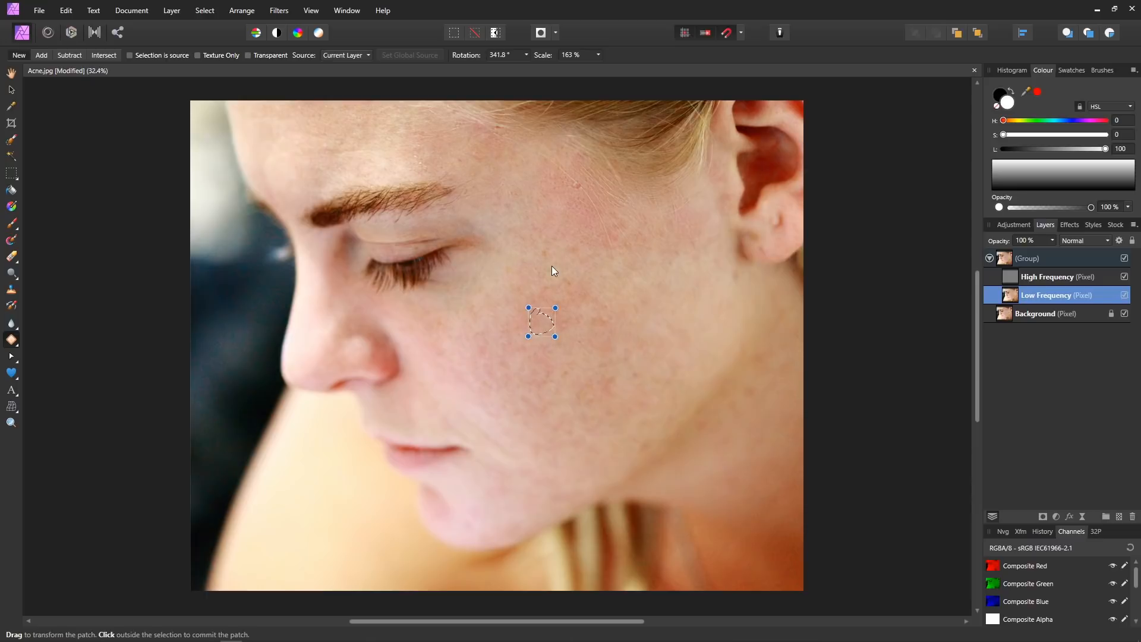
pyautogui.doubleClick(583, 259)
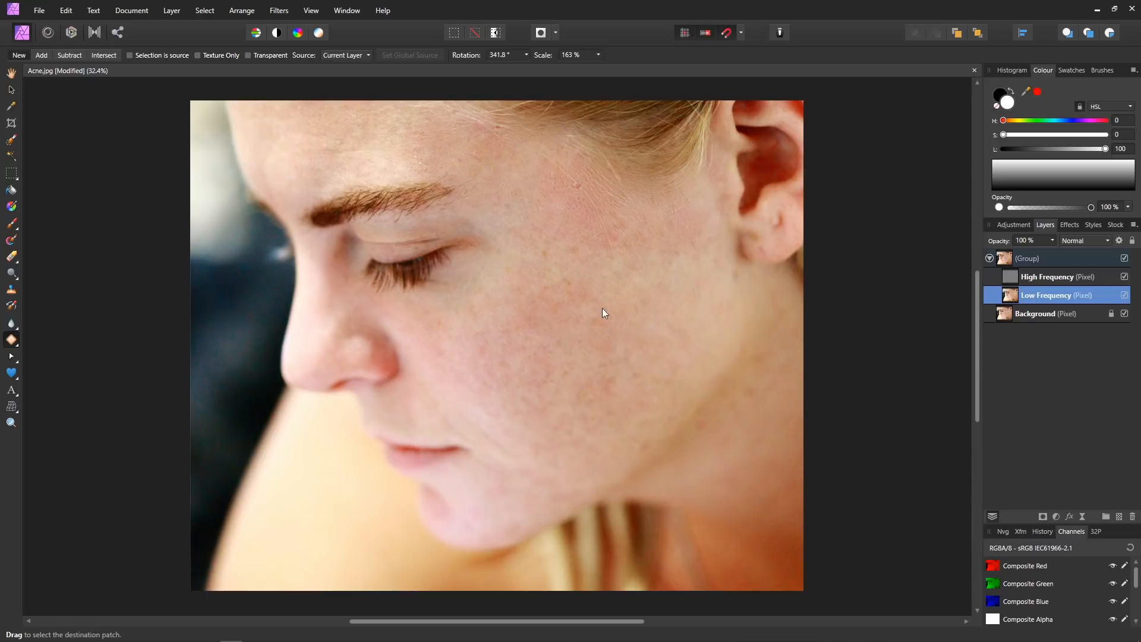
pyautogui.doubleClick(625, 320)
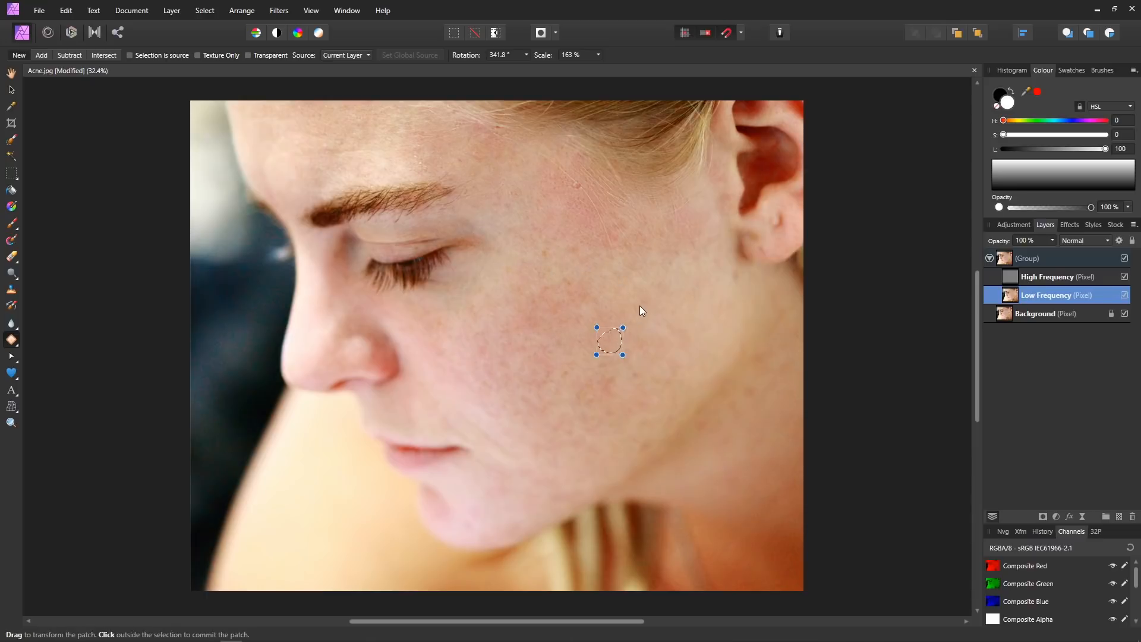
pyautogui.doubleClick(573, 315)
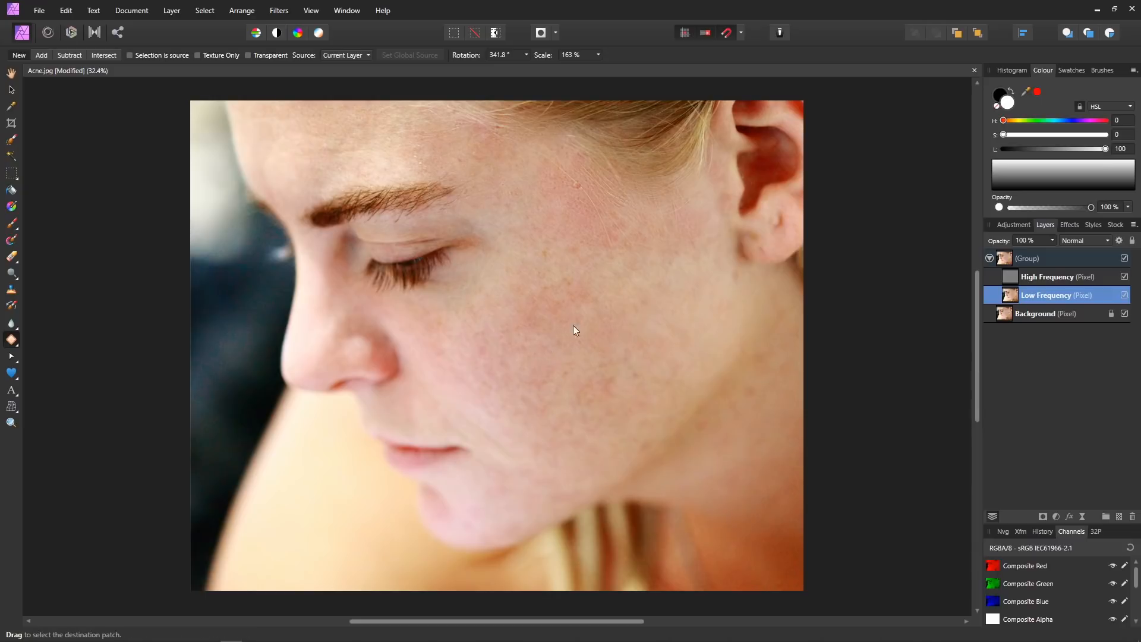
# Patch the blotchy areas across the middle and lower outer cheek with clear skin from around them.
pyautogui.moveTo(554, 367)
pyautogui.mouseDown()
pyautogui.moveTo(614, 397)
pyautogui.moveTo(589, 394)
pyautogui.moveTo(634, 363)
pyautogui.moveTo(661, 381)
pyautogui.mouseUp()
pyautogui.doubleClick(627, 301)
pyautogui.doubleClick(627, 333)
pyautogui.doubleClick(607, 312)
pyautogui.doubleClick(658, 380)
pyautogui.doubleClick(663, 348)
pyautogui.moveTo(646, 437); pyautogui.dragTo(649, 433)
pyautogui.doubleClick(668, 327)
pyautogui.moveTo(631, 341); pyautogui.dragTo(630, 340)
pyautogui.doubleClick(616, 323)
# Patch the redness on the cheek below the outer end of the lashes with clear upper-cheek skin.
pyautogui.doubleClick(490, 325)
pyautogui.click(503, 308)
pyautogui.moveTo(486, 333)
pyautogui.mouseDown()
pyautogui.moveTo(505, 344)
pyautogui.moveTo(509, 322)
pyautogui.moveTo(527, 337)
pyautogui.moveTo(507, 345)
pyautogui.mouseUp()
pyautogui.click(503, 308)
pyautogui.click(511, 285)
pyautogui.click(511, 286)
pyautogui.click(493, 297)
pyautogui.click(491, 306)
# Patch the uneven tones on the inner cheek under the eye and at the outer eye corner.
pyautogui.moveTo(490, 306)
pyautogui.mouseDown()
pyautogui.moveTo(447, 340)
pyautogui.moveTo(449, 316)
pyautogui.mouseUp()
pyautogui.click(496, 381)
pyautogui.click(469, 316)
pyautogui.click(462, 287)
pyautogui.moveTo(462, 231); pyautogui.dragTo(463, 229)
pyautogui.click(480, 207)
pyautogui.click(480, 207)
# Patch the remaining red patches on the upper cheek just below the temple with clear skin.
pyautogui.moveTo(568, 304); pyautogui.dragTo(567, 304)
pyautogui.click(556, 265)
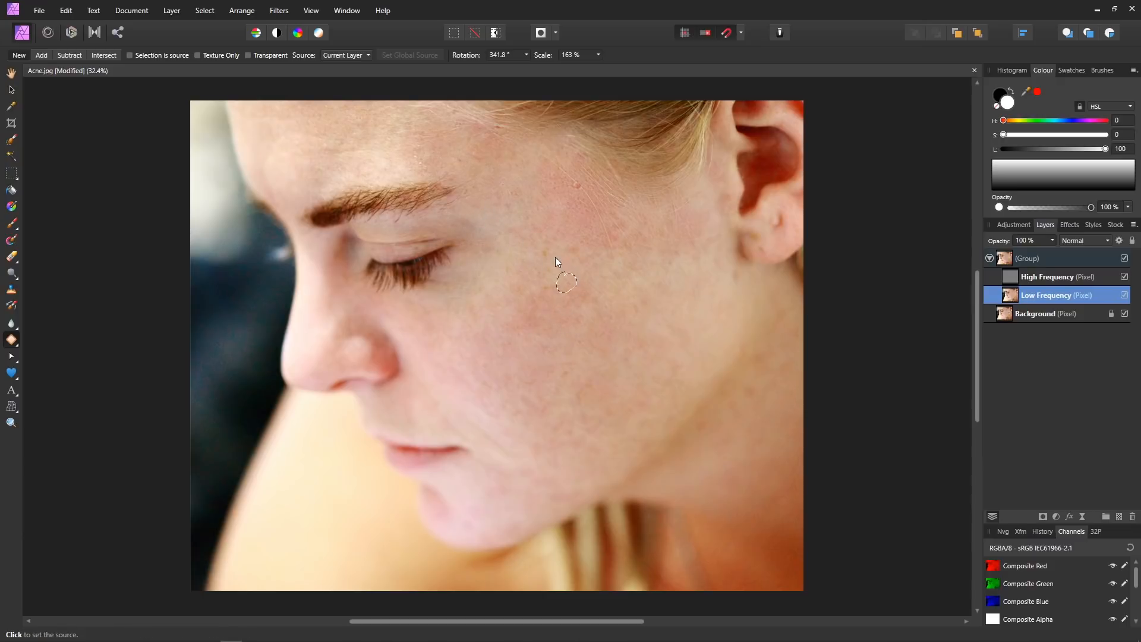
pyautogui.hotkey('ctrl', 'd')
pyautogui.moveTo(568, 259); pyautogui.dragTo(547, 249)
pyautogui.click(555, 220)
pyautogui.click(551, 263)
# Patch the remaining redness on the skin in front of the ear with clear outer-cheek skin.
pyautogui.moveTo(636, 219); pyautogui.dragTo(621, 212)
pyautogui.click(678, 321)
pyautogui.moveTo(700, 211); pyautogui.dragTo(701, 213)
pyautogui.click(671, 301)
# Patch the remaining redness across the temple and the cheek area below it with clear skin.
pyautogui.moveTo(548, 159)
pyautogui.mouseDown()
pyautogui.moveTo(630, 221)
pyautogui.moveTo(588, 148)
pyautogui.mouseUp()
pyautogui.moveTo(594, 202); pyautogui.dragTo(626, 198)
pyautogui.click(690, 267)
pyautogui.moveTo(538, 148); pyautogui.dragTo(565, 216)
pyautogui.click(580, 222)
pyautogui.moveTo(637, 260)
pyautogui.mouseDown()
pyautogui.moveTo(647, 226)
pyautogui.moveTo(619, 238)
pyautogui.mouseUp()
pyautogui.click(680, 283)
pyautogui.click(679, 280)
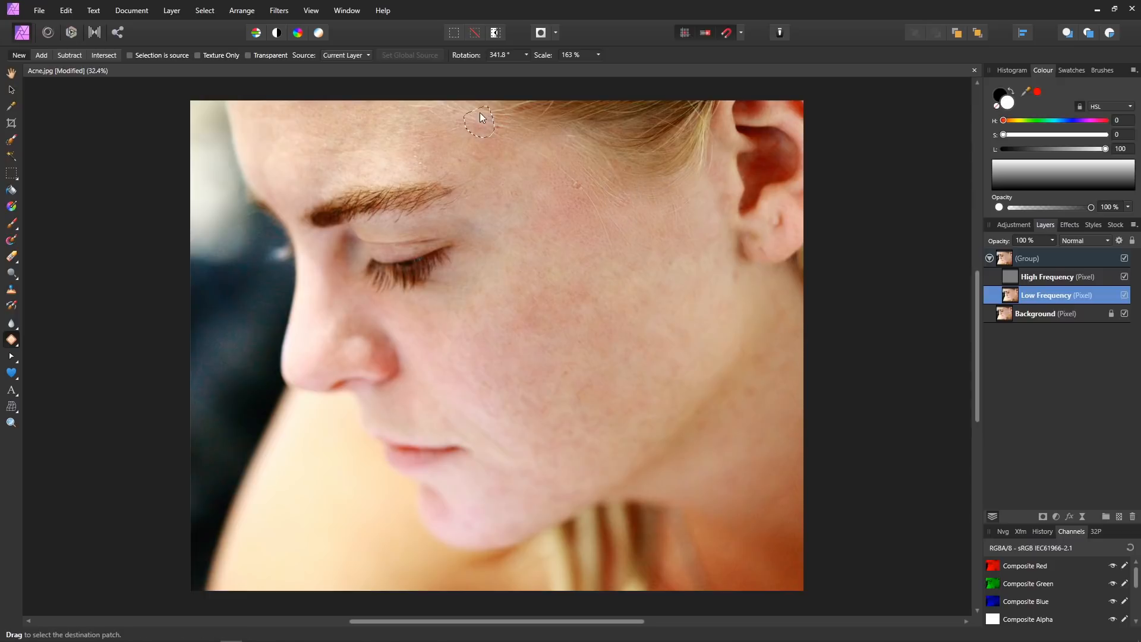
# Patch the discoloured skin below the earlobe with clear skin on the Low Frequency layer.
pyautogui.click(675, 244)
pyautogui.click(723, 287)
pyautogui.moveTo(725, 271); pyautogui.dragTo(733, 267)
pyautogui.click(699, 320)
# Patch the small dark spots on the neck behind the jawline with clear neck skin.
pyautogui.click(748, 380)
pyautogui.click(776, 321)
pyautogui.moveTo(762, 366)
pyautogui.mouseDown()
pyautogui.moveTo(764, 352)
pyautogui.moveTo(759, 381)
pyautogui.mouseUp()
pyautogui.click(755, 379)
pyautogui.click(764, 356)
pyautogui.click(736, 419)
pyautogui.click(743, 382)
pyautogui.moveTo(742, 382); pyautogui.dragTo(742, 384)
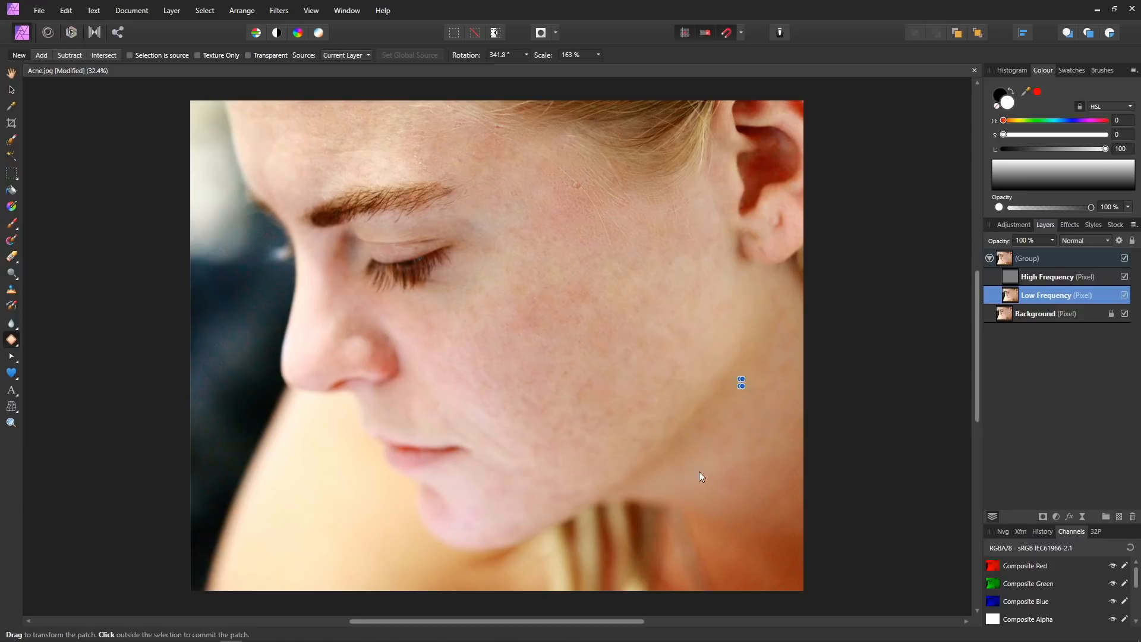
pyautogui.click(725, 448)
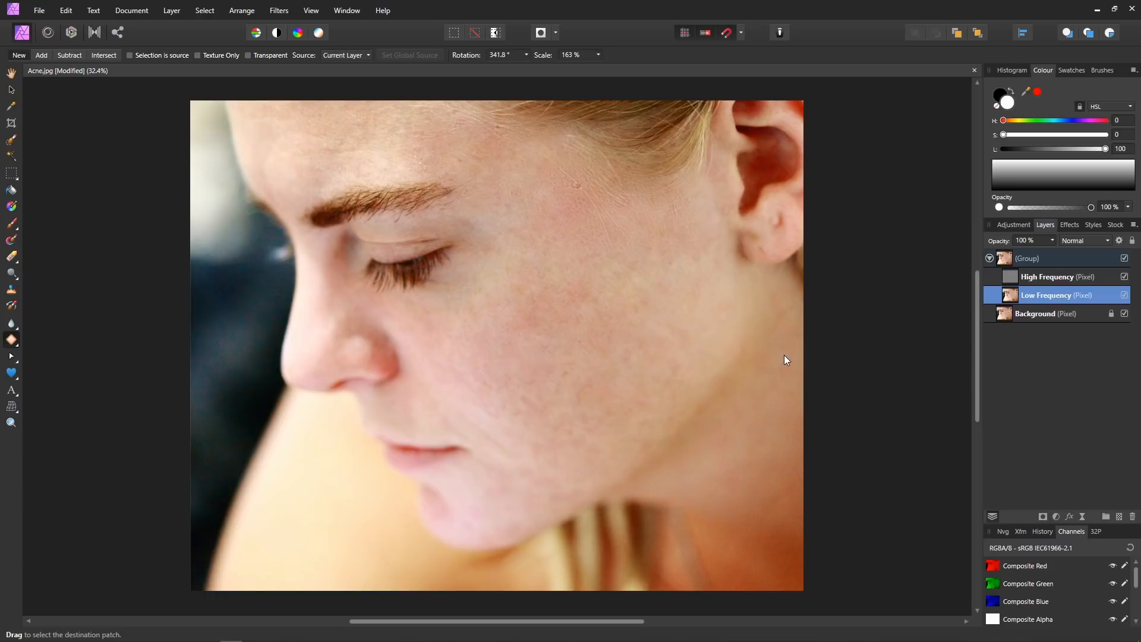
# Patch the remaining uneven spots at the neck's outer edge and beneath the jaw with clear neck skin.
pyautogui.moveTo(788, 355); pyautogui.dragTo(788, 352)
pyautogui.click(758, 362)
pyautogui.click(783, 370)
pyautogui.moveTo(750, 448)
pyautogui.mouseDown()
pyautogui.moveTo(764, 408)
pyautogui.moveTo(743, 408)
pyautogui.mouseUp()
pyautogui.click(783, 370)
pyautogui.click(769, 376)
# Patch the blotchy skin on the lower cheek above the jawline with clear nearby skin.
pyautogui.moveTo(561, 401); pyautogui.dragTo(546, 393)
pyautogui.hotkey('ctrl', 'd')
pyautogui.moveTo(555, 458); pyautogui.dragTo(556, 434)
pyautogui.click(584, 383)
pyautogui.hotkey('ctrl', 'd')
# Patch the large reddish area in the middle of the cheek with clear outer-cheek skin, then toggle the group's visibility to compare.
pyautogui.moveTo(589, 378); pyautogui.dragTo(528, 300)
pyautogui.click(662, 311)
pyautogui.hotkey('ctrl', 'd')
pyautogui.moveTo(584, 313); pyautogui.dragTo(592, 309)
pyautogui.click(656, 309)
pyautogui.click(666, 369)
pyautogui.click(1124, 259)
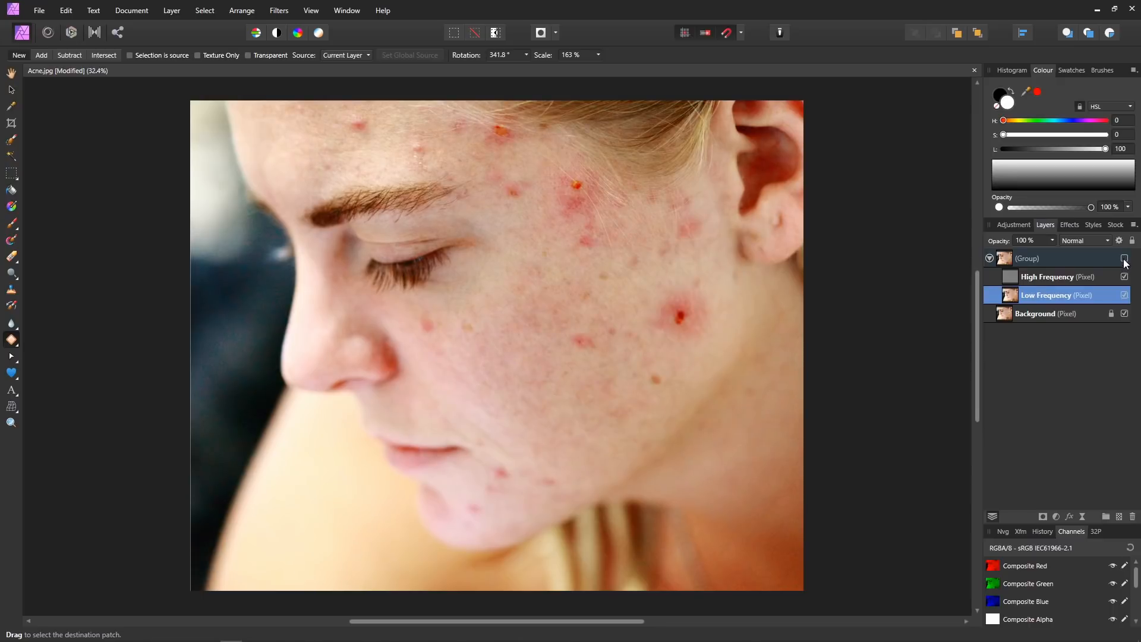
pyautogui.click(1124, 259)
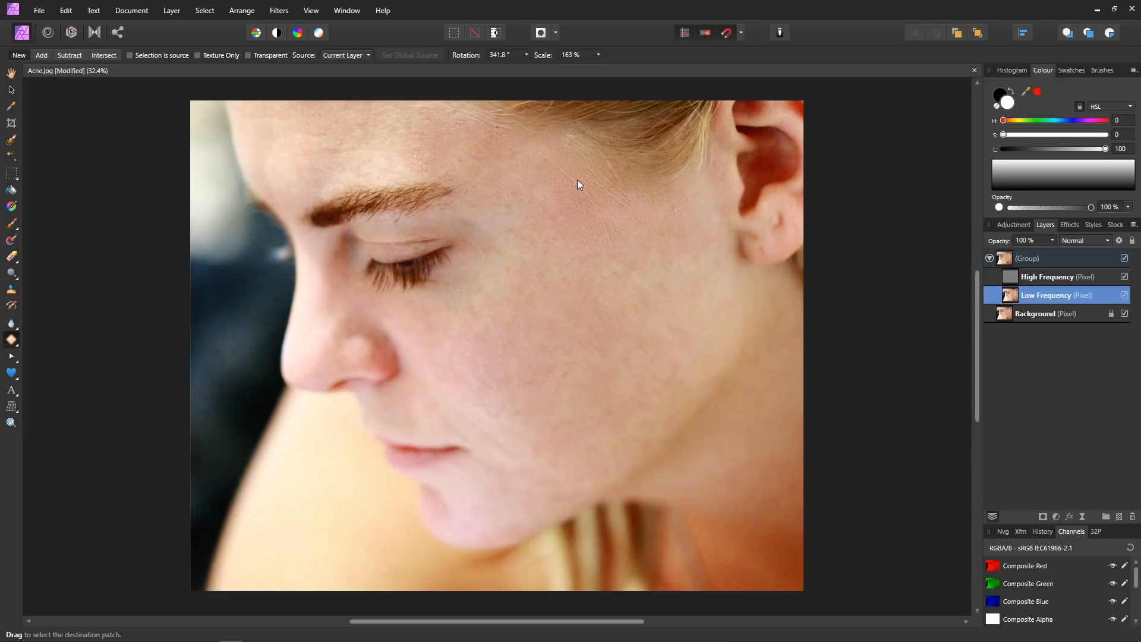
# Patch the raised bump at the temple on the High Frequency layer, rotating the patch slightly to align the hair strand crossing it.
pyautogui.scroll(2, 577, 186)
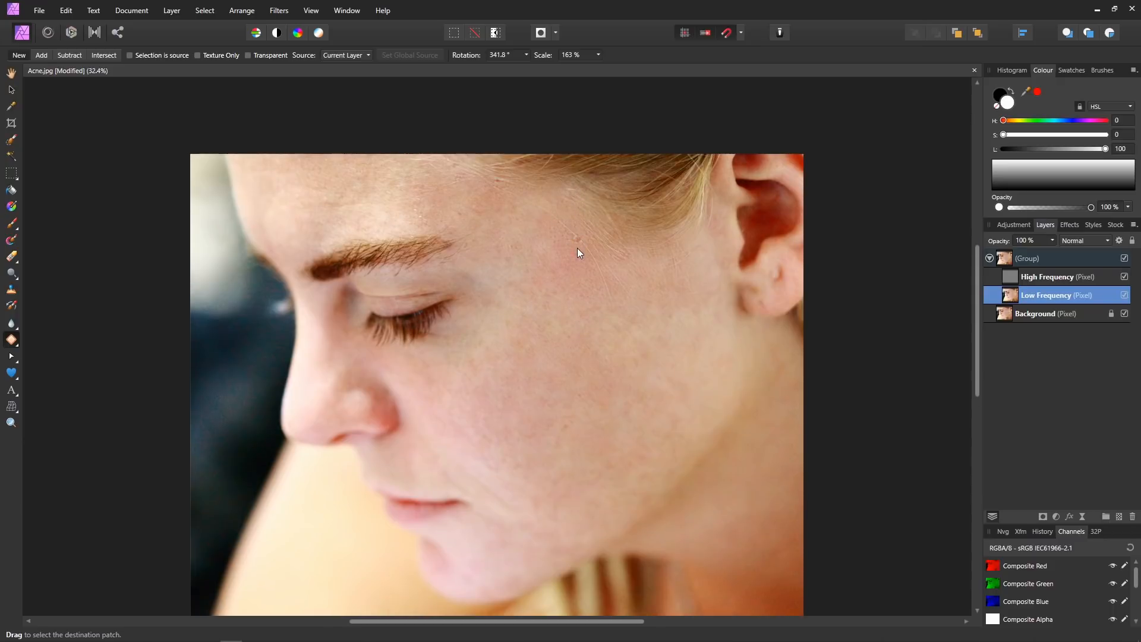
pyautogui.scroll(5, 578, 247)
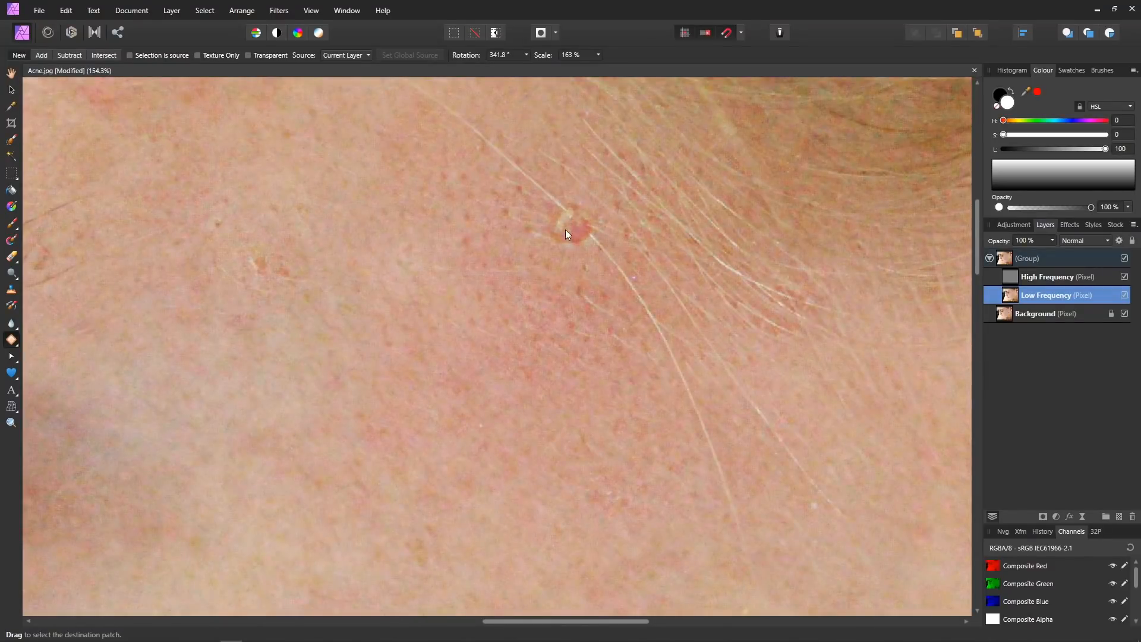
pyautogui.click(993, 278)
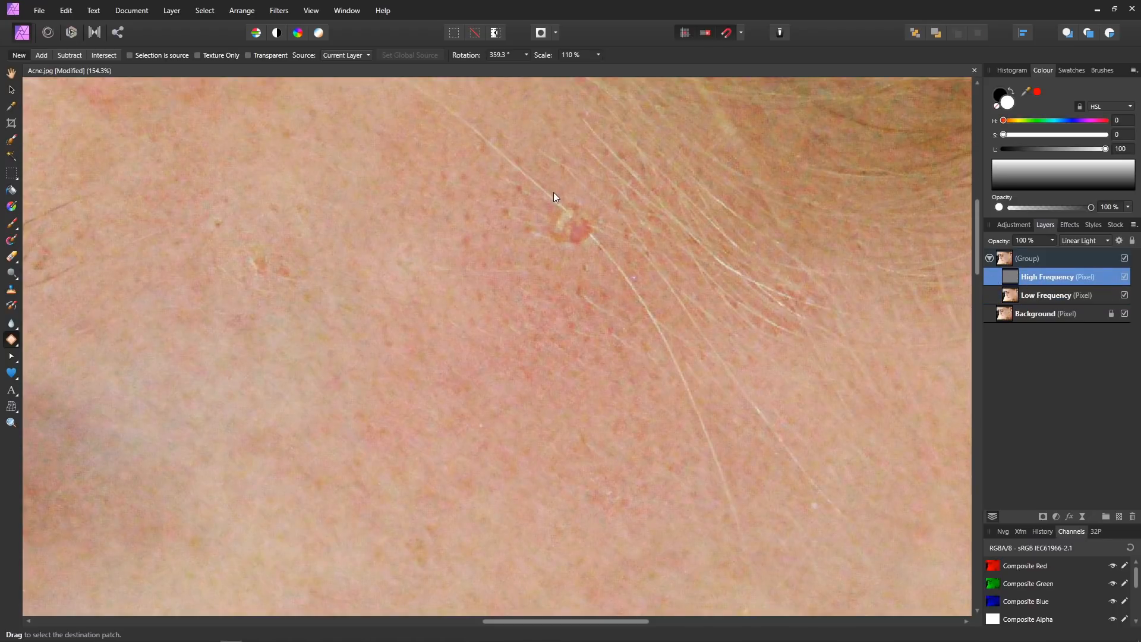
pyautogui.moveTo(532, 233)
pyautogui.mouseDown()
pyautogui.moveTo(578, 265)
pyautogui.moveTo(625, 236)
pyautogui.moveTo(605, 187)
pyautogui.moveTo(509, 160)
pyautogui.mouseUp()
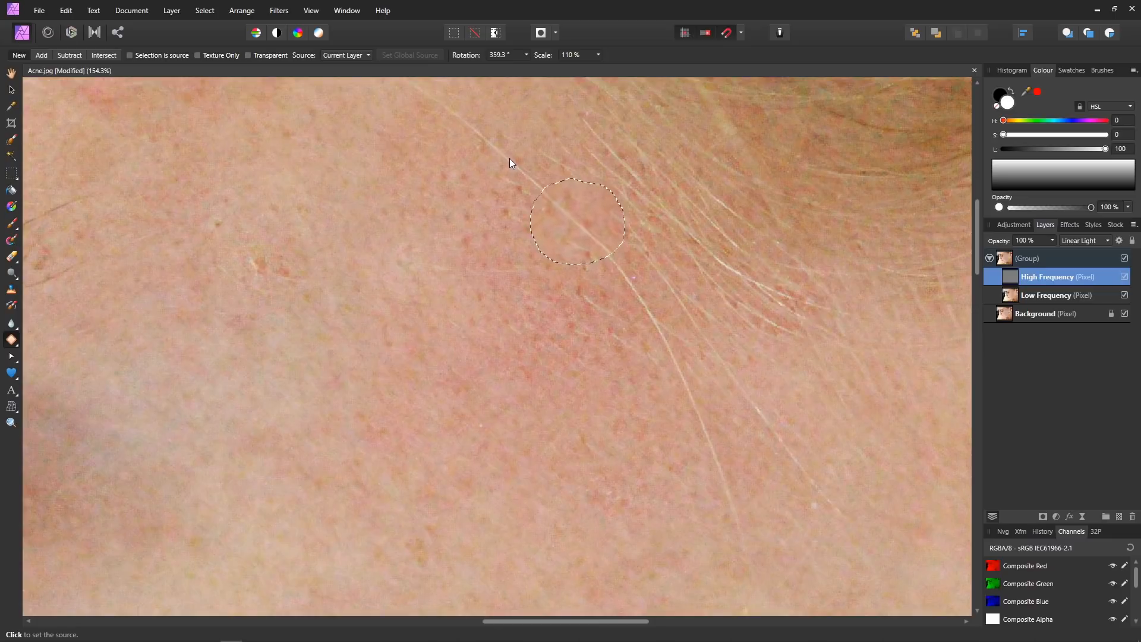
pyautogui.click(512, 159)
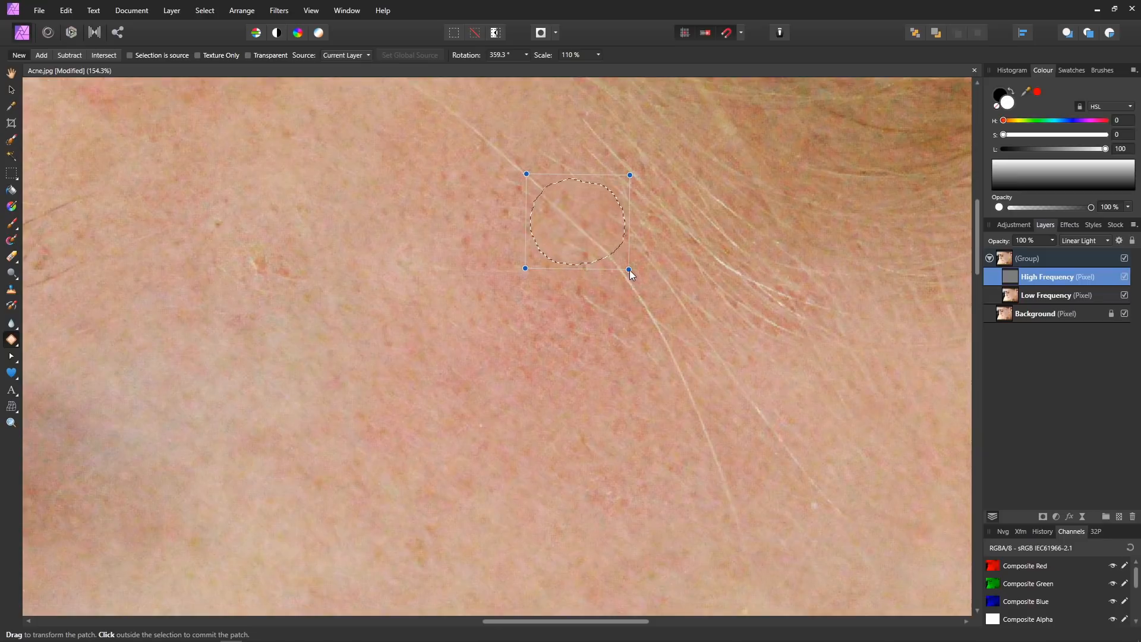
pyautogui.moveTo(630, 270); pyautogui.dragTo(625, 272)
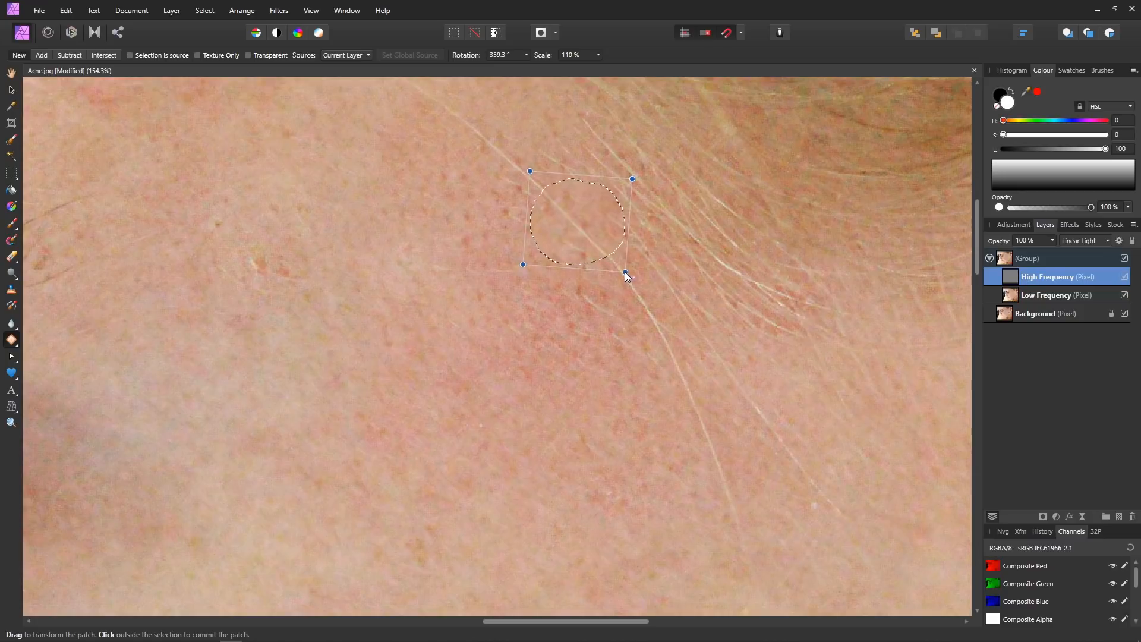
pyautogui.click(622, 301)
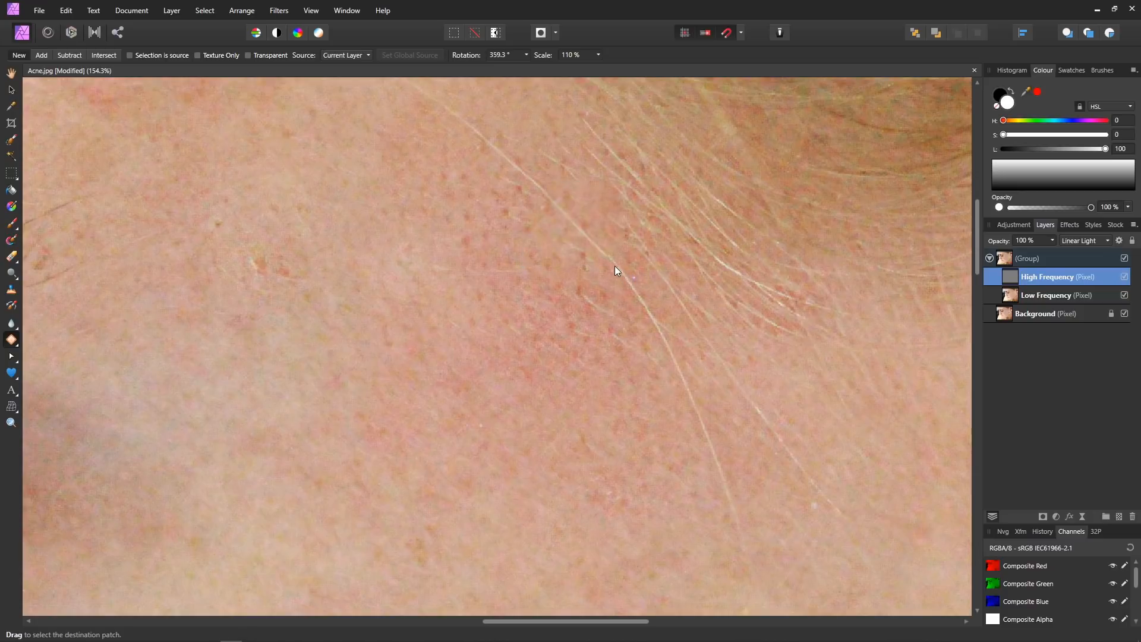
pyautogui.hotkey('ctrl', '0')
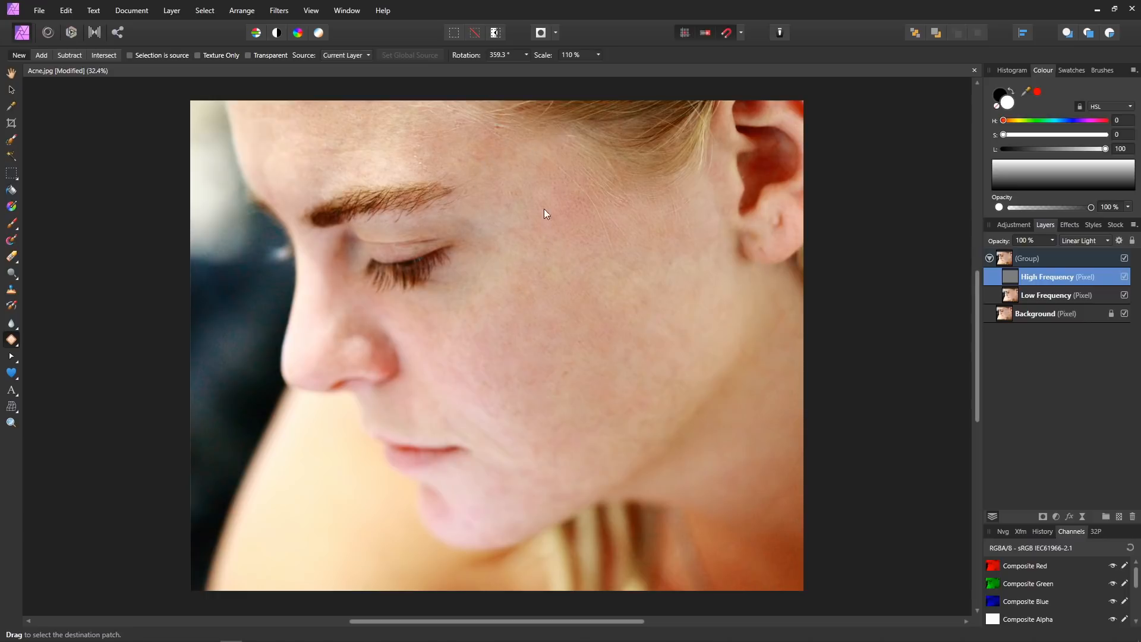
# Patch the textured bumps on the upper forehead near the hairline on the High Frequency layer.
pyautogui.moveTo(501, 133); pyautogui.dragTo(507, 124)
pyautogui.click(519, 114)
pyautogui.hotkey('ctrl', 'd')
pyautogui.click(480, 111)
pyautogui.moveTo(469, 116); pyautogui.dragTo(454, 113)
pyautogui.hotkey('ctrl', 'd')
pyautogui.click(479, 113)
pyautogui.hotkey('ctrl', 'd')
# Patch the small bumps on the forehead directly above the eyebrow with smooth texture from nearby forehead skin.
pyautogui.click(468, 139)
pyautogui.hotkey('ctrl', 'd')
pyautogui.moveTo(428, 155); pyautogui.dragTo(422, 147)
pyautogui.click(384, 155)
pyautogui.hotkey('ctrl', 'd')
pyautogui.click(334, 123)
pyautogui.hotkey('ctrl', 'd')
# Patch the rough texture on the side of the nose using smoother skin texture nearby.
pyautogui.moveTo(346, 315)
pyautogui.mouseDown()
pyautogui.moveTo(347, 297)
pyautogui.moveTo(368, 307)
pyautogui.moveTo(344, 321)
pyautogui.moveTo(353, 301)
pyautogui.mouseUp()
pyautogui.click(351, 324)
pyautogui.click(331, 291)
pyautogui.hotkey('ctrl', 'd')
# Patch the bumps on the middle and outer cheek with smooth texture from just above them.
pyautogui.moveTo(555, 322); pyautogui.dragTo(549, 319)
pyautogui.click(558, 302)
pyautogui.hotkey('ctrl', 'd')
pyautogui.moveTo(634, 355); pyautogui.dragTo(631, 353)
pyautogui.click(637, 326)
pyautogui.hotkey('ctrl', 'd')
# Patch the textured blemishes on the lower cheek above the jawline with clear texture from higher on the cheek.
pyautogui.moveTo(643, 412)
pyautogui.mouseDown()
pyautogui.moveTo(638, 395)
pyautogui.moveTo(662, 377)
pyautogui.mouseUp()
pyautogui.click(644, 363)
pyautogui.hotkey('ctrl', 'd')
pyautogui.click(672, 340)
pyautogui.hotkey('ctrl', 'd')
# Patch the remaining textured spots in the centre of the cheek with smooth surrounding texture.
pyautogui.moveTo(562, 366); pyautogui.dragTo(563, 369)
pyautogui.click(591, 341)
pyautogui.hotkey('ctrl', 'd')
pyautogui.hotkey('ctrl', 'd')
pyautogui.moveTo(584, 308); pyautogui.dragTo(576, 318)
pyautogui.hotkey('ctrl', 'd')
# Patch the texture marks between the eye and temple and on the forehead above the eyebrow.
pyautogui.moveTo(508, 194); pyautogui.dragTo(512, 196)
pyautogui.click(526, 226)
pyautogui.hotkey('ctrl', 'd')
pyautogui.moveTo(412, 138); pyautogui.dragTo(413, 136)
pyautogui.hotkey('ctrl', 'd')
# Patch the small bumps on the skin above the outer end of the eyebrow with nearby clear texture.
pyautogui.scroll(3, 455, 187)
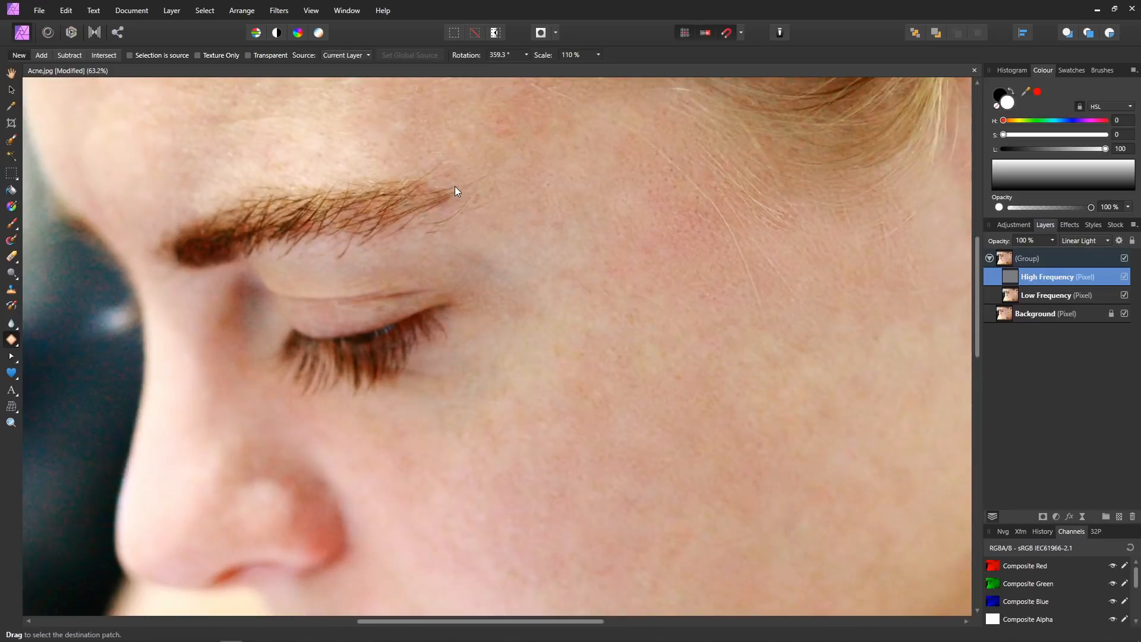
pyautogui.moveTo(509, 121); pyautogui.dragTo(529, 159)
pyautogui.click(508, 138)
pyautogui.click(502, 181)
pyautogui.click(459, 163)
# Patch the broken hair strand at the temple, rotating the patch to 9.1° and scaling it to 119% to align the hair.
pyautogui.click(747, 194)
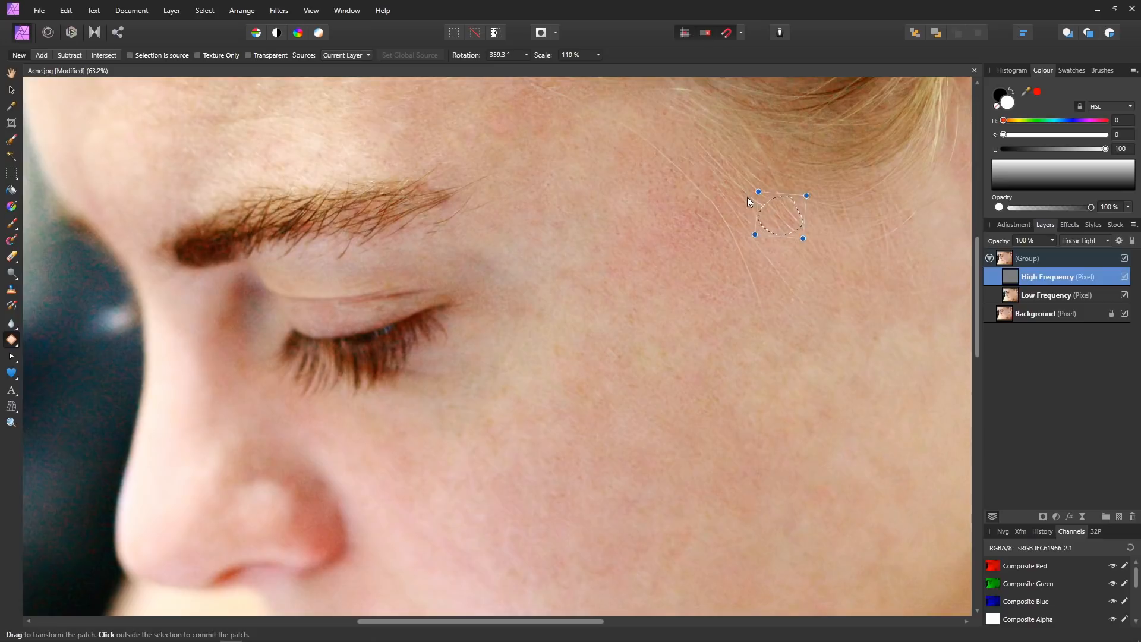
pyautogui.moveTo(795, 236); pyautogui.dragTo(836, 213)
pyautogui.click(837, 214)
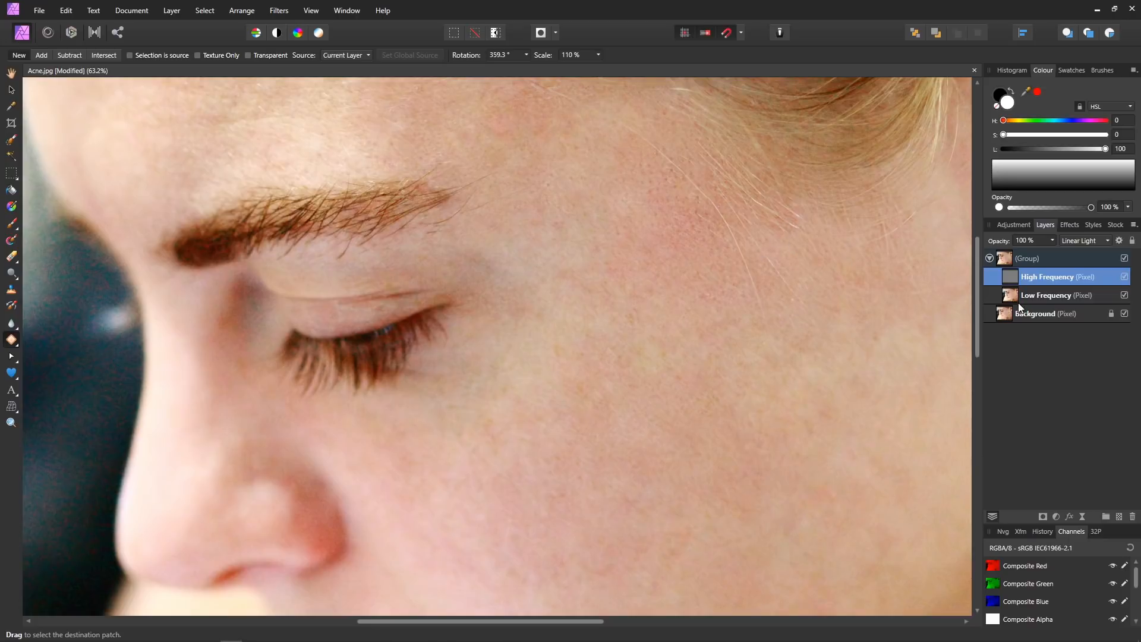
# Patch the uneven tone beneath the temple's hair strands on the Low Frequency layer with clear skin below.
pyautogui.click(996, 294)
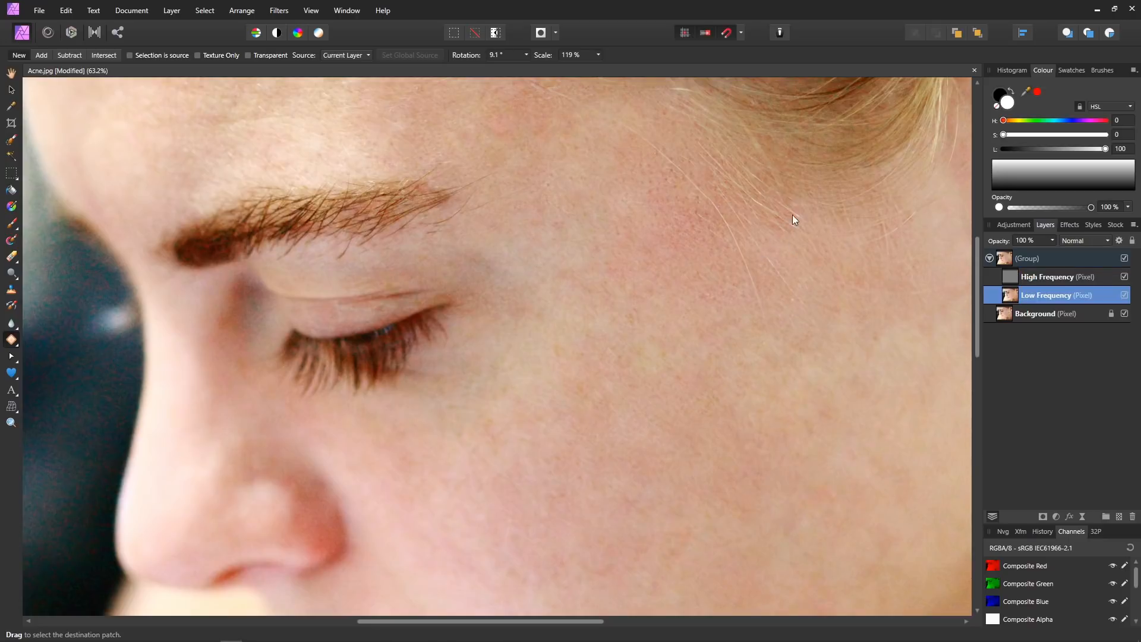
pyautogui.moveTo(782, 240); pyautogui.dragTo(810, 219)
pyautogui.click(831, 380)
pyautogui.click(859, 362)
# Patch the remaining forehead bumps above the eyebrow's outer end on the High Frequency layer, then toggle the group's visibility to compare.
pyautogui.click(992, 277)
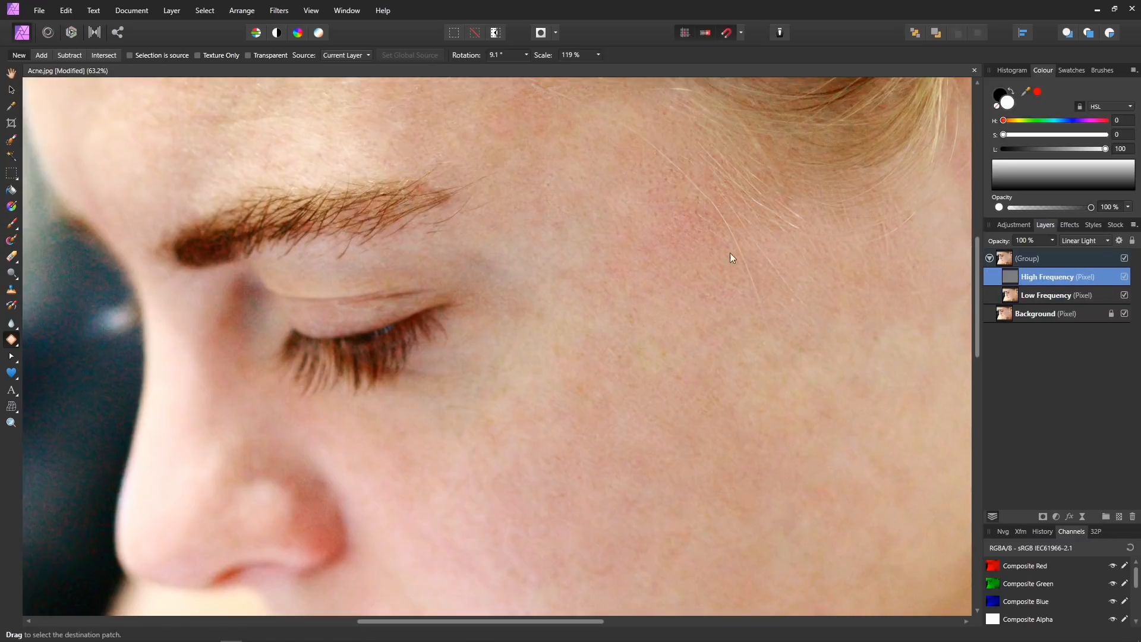
pyautogui.hotkey('ctrl', '0')
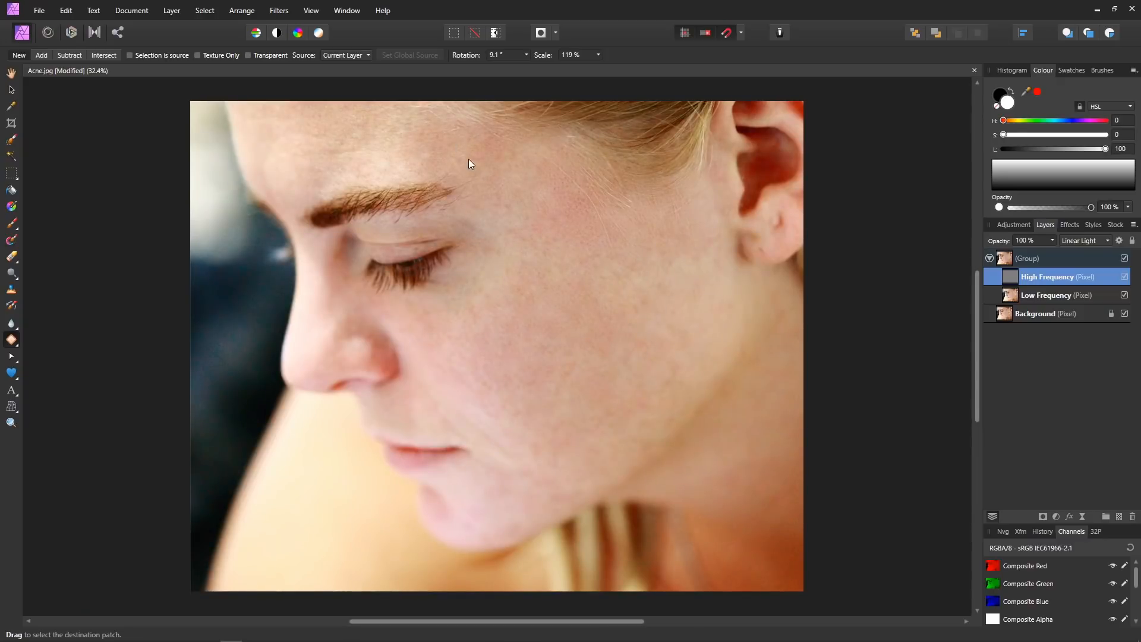
pyautogui.moveTo(480, 140); pyautogui.dragTo(476, 140)
pyautogui.click(437, 149)
pyautogui.click(447, 136)
pyautogui.moveTo(479, 151); pyautogui.dragTo(476, 149)
pyautogui.click(507, 167)
pyautogui.click(516, 178)
pyautogui.click(1124, 259)
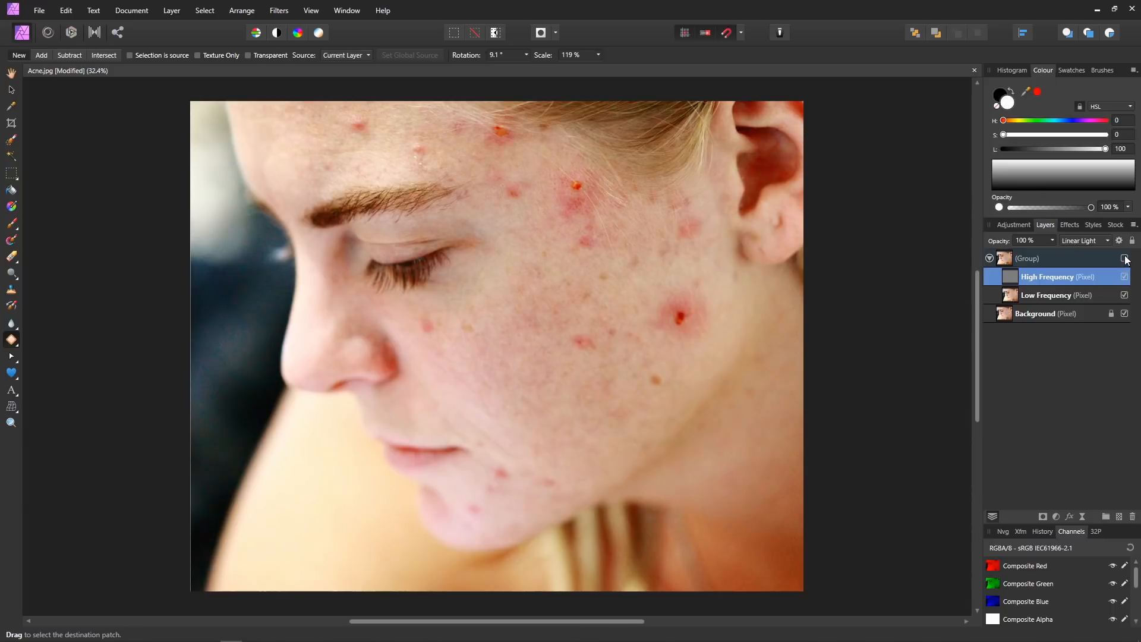
pyautogui.click(1124, 258)
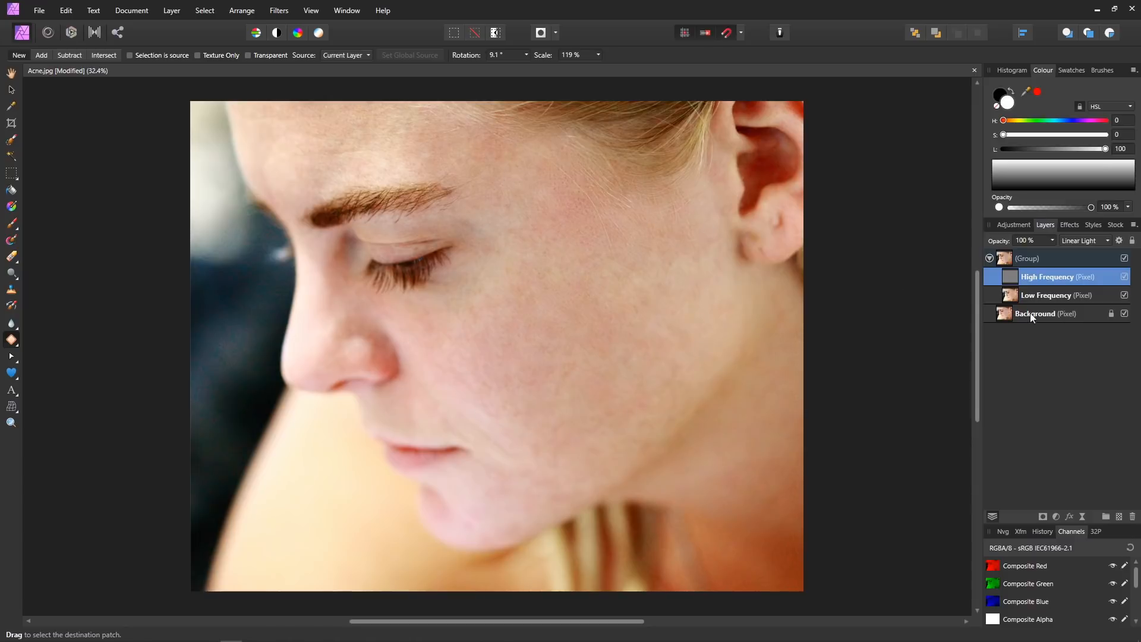
# Add a live Bilateral Blur above the Low Frequency layer with a 100 px radius and 13% tolerance.
pyautogui.click(1011, 295)
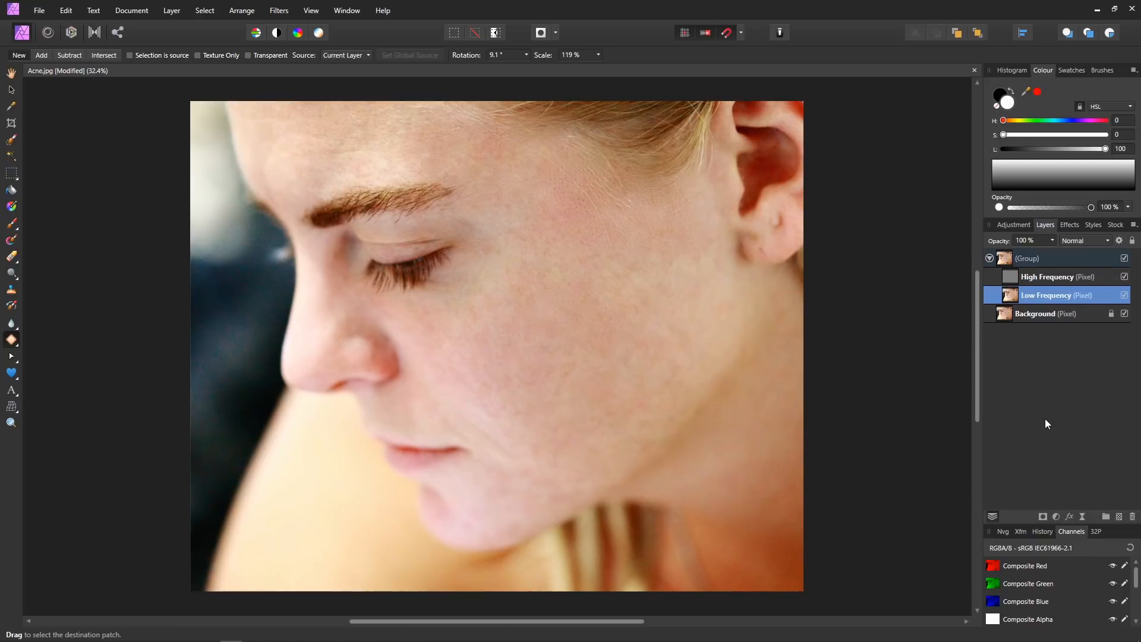
pyautogui.click(1082, 516)
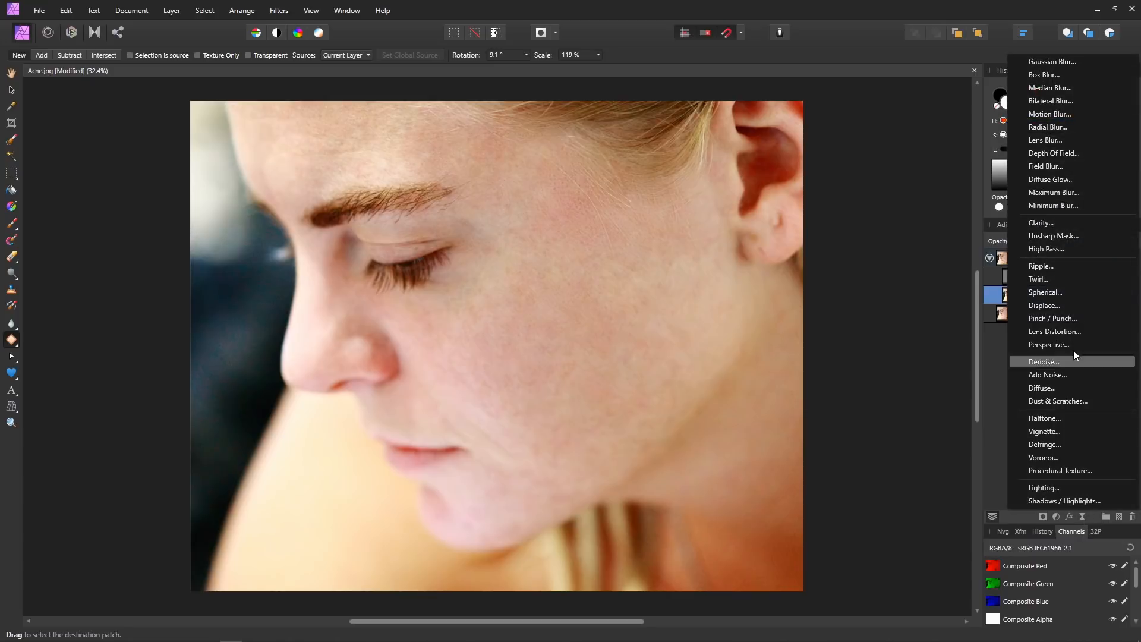
pyautogui.click(1057, 102)
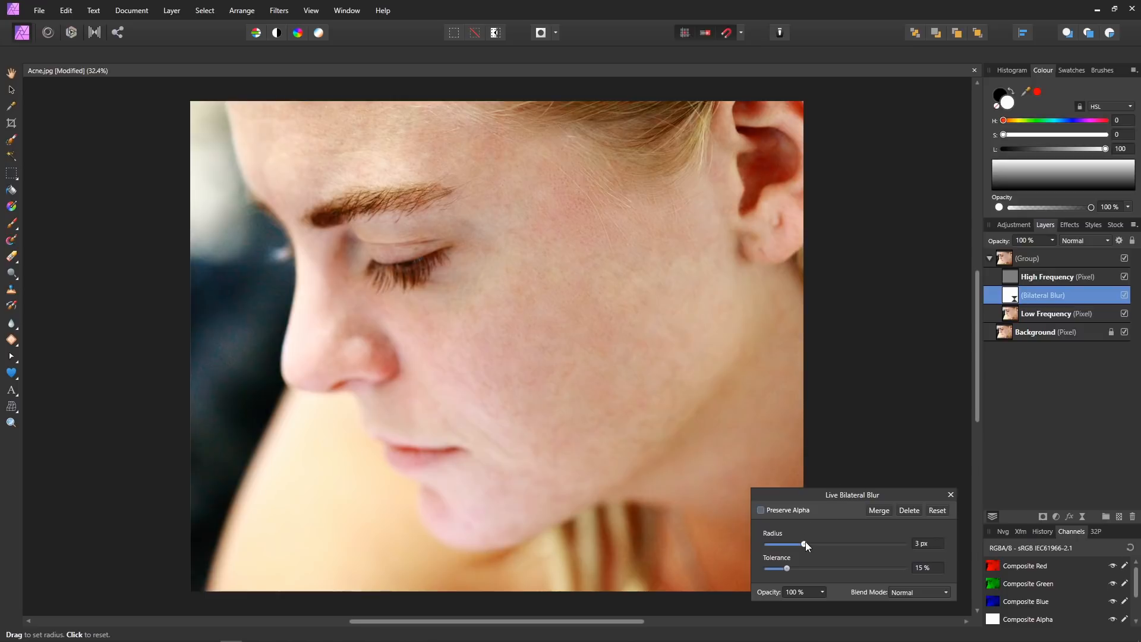
pyautogui.moveTo(804, 545); pyautogui.dragTo(880, 552)
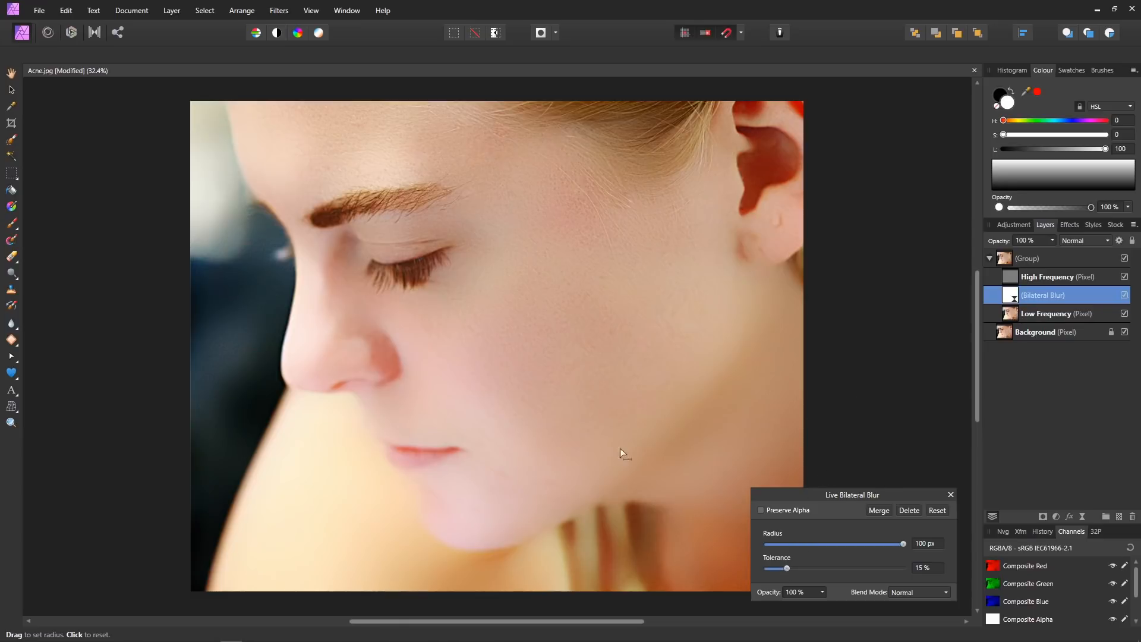
pyautogui.moveTo(785, 570); pyautogui.dragTo(766, 569)
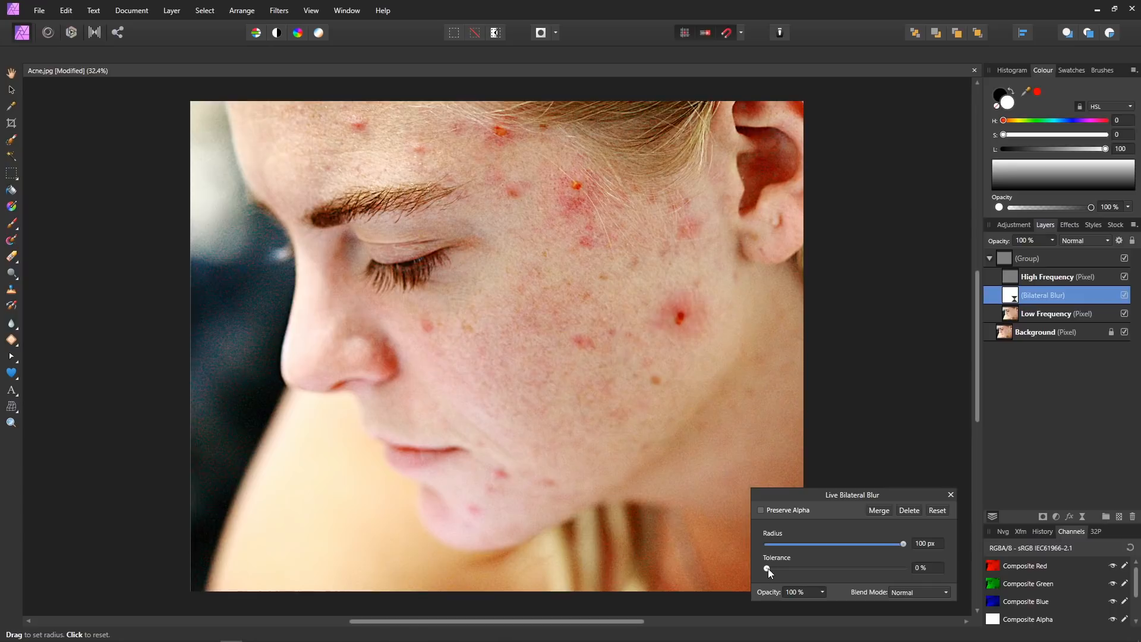
pyautogui.moveTo(768, 569); pyautogui.dragTo(772, 569)
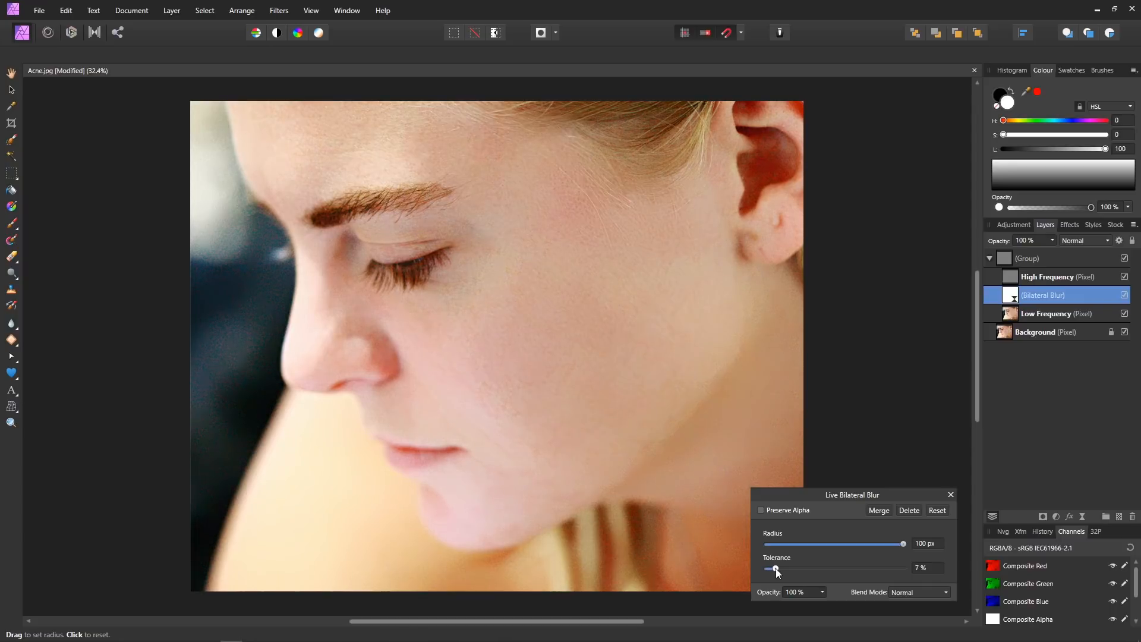
pyautogui.moveTo(779, 568); pyautogui.dragTo(782, 569)
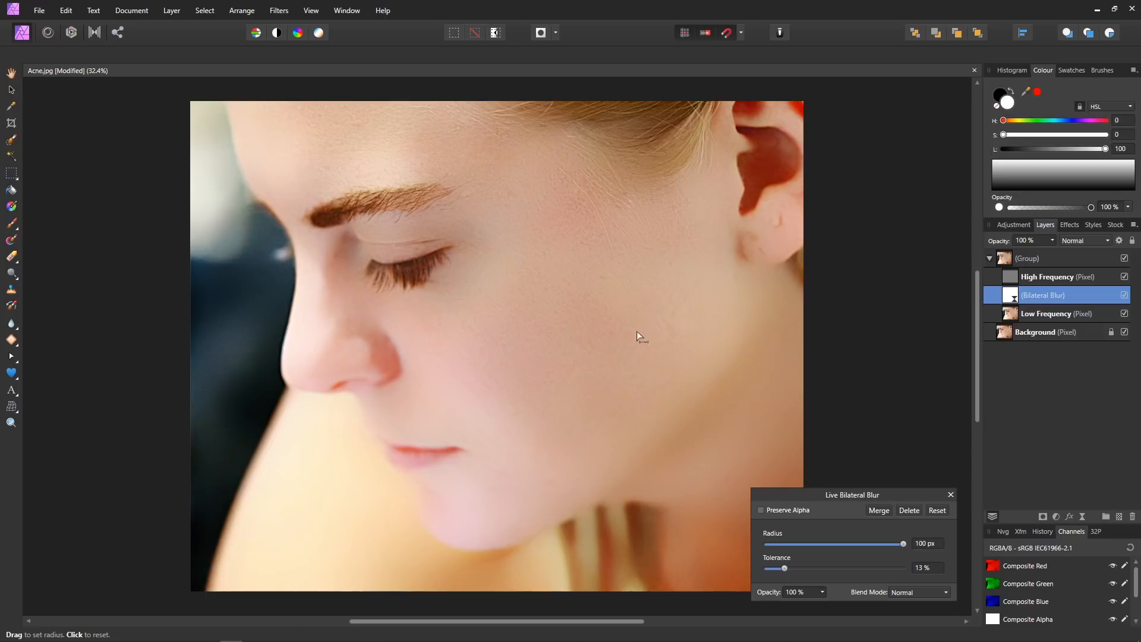
# Set the Bilateral Blur's opacity to 50%, close its settings and invert its mask to hide the effect.
pyautogui.click(823, 591)
pyautogui.moveTo(825, 601); pyautogui.dragTo(814, 603)
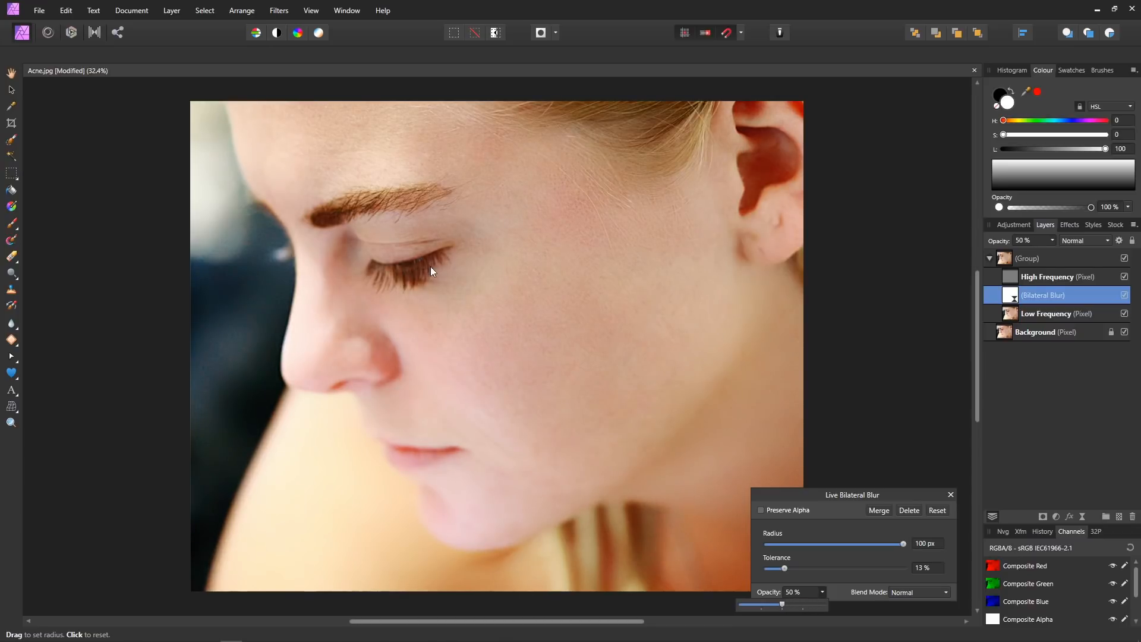
pyautogui.click(951, 494)
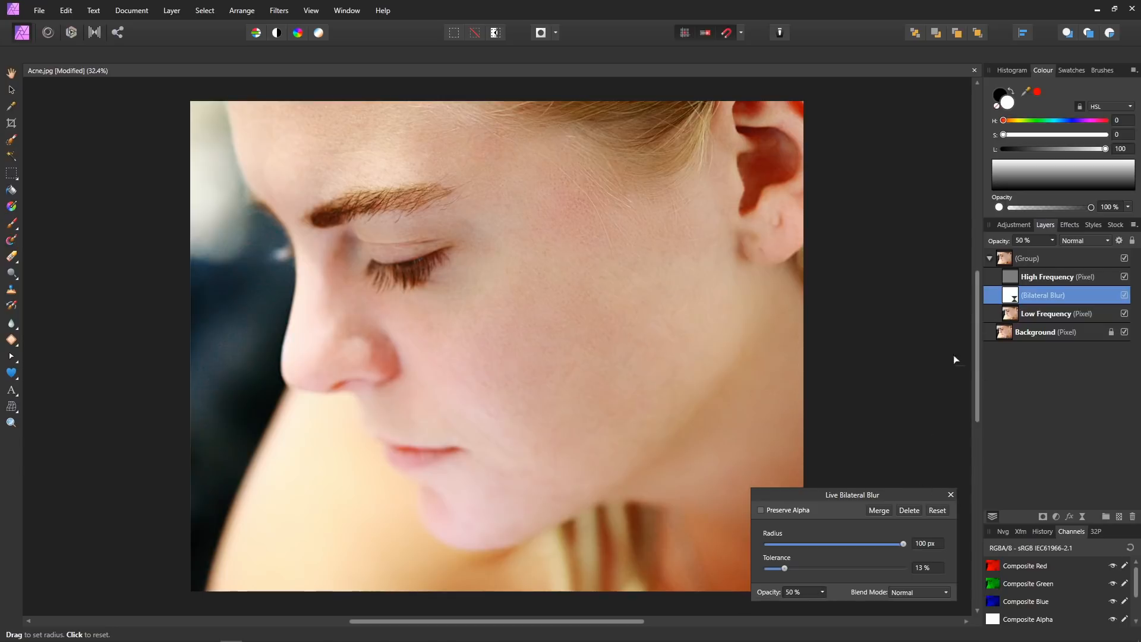
pyautogui.click(951, 495)
pyautogui.press('j')
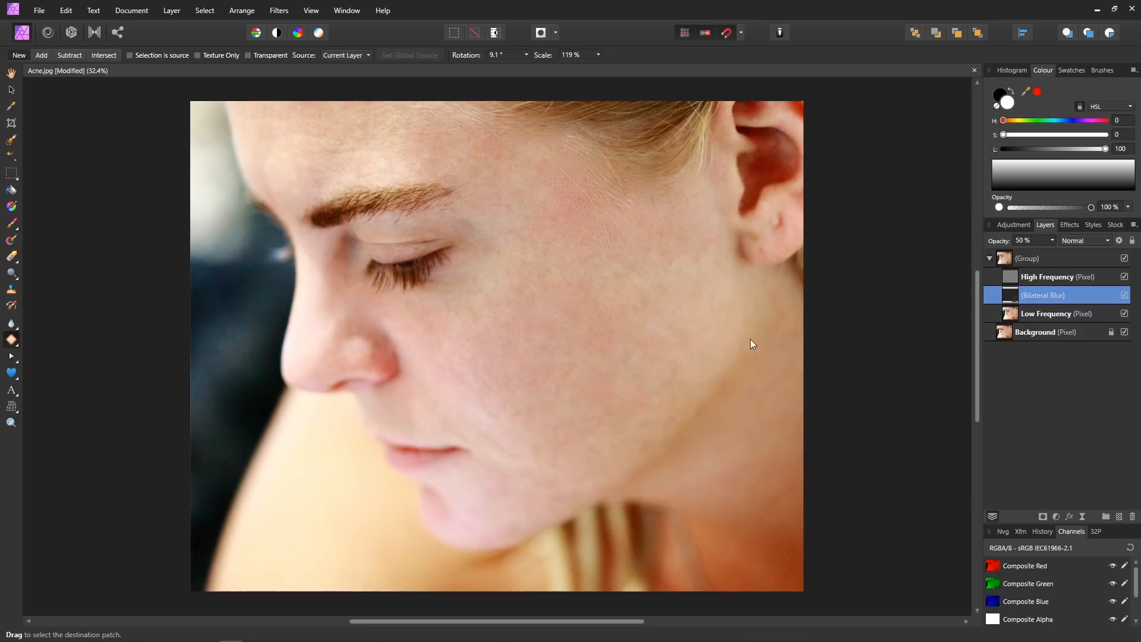
# Hide the High Frequency layer and set up the Paint Brush with 0% hardness and white in RGB mode (255, 255, 255).
pyautogui.click(1125, 277)
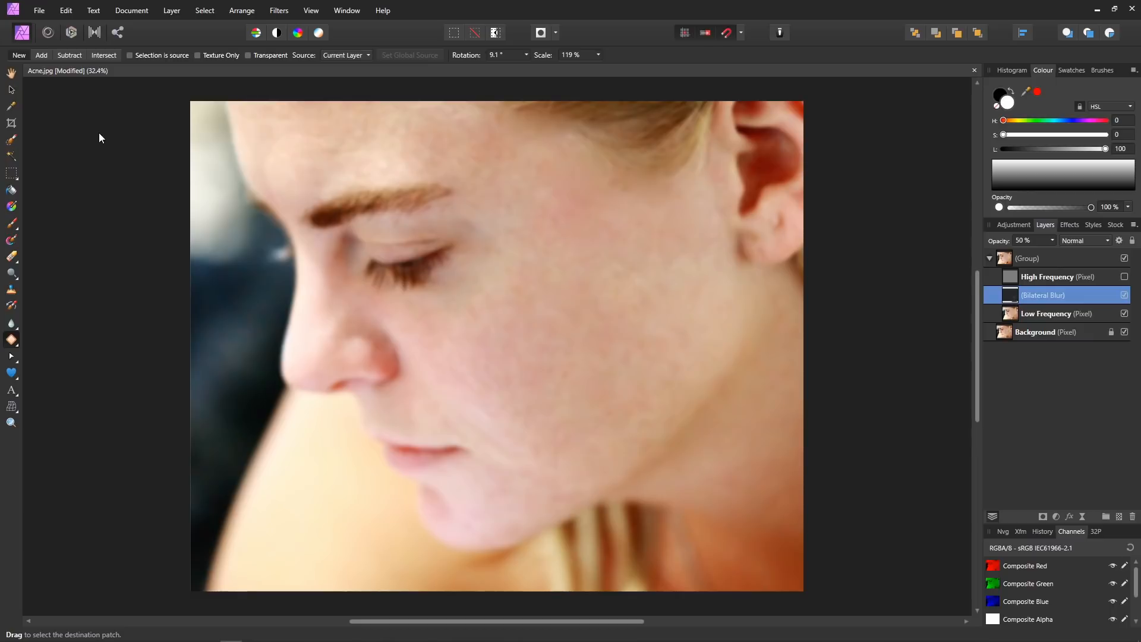
pyautogui.press('x')
pyautogui.click(12, 223)
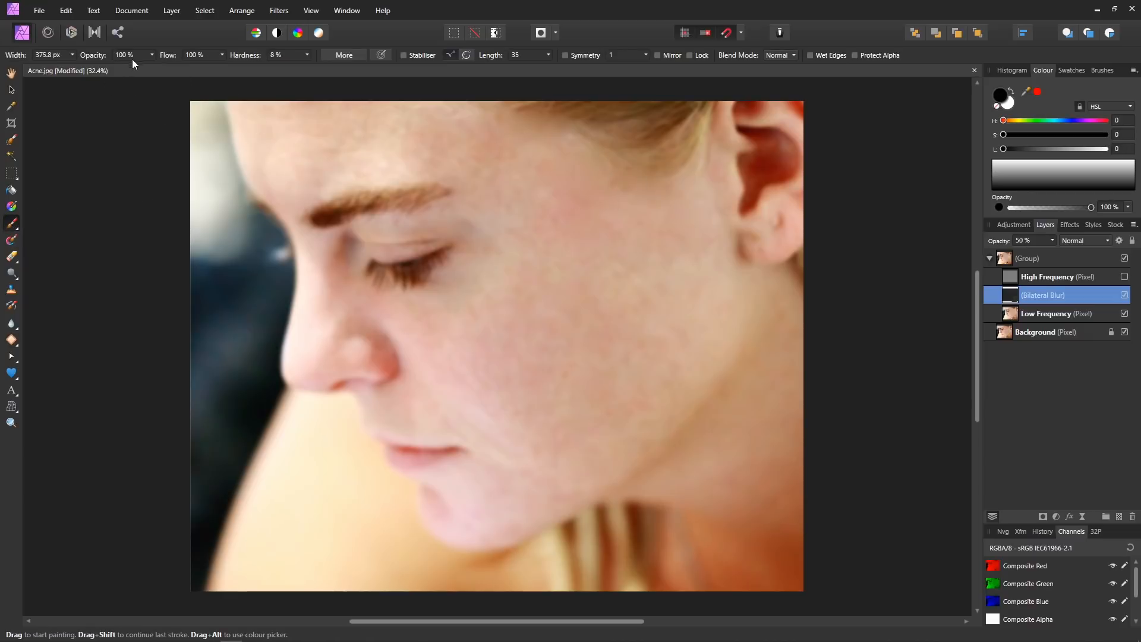
pyautogui.click(308, 54)
pyautogui.moveTo(308, 66); pyautogui.dragTo(255, 96)
pyautogui.click(1009, 108)
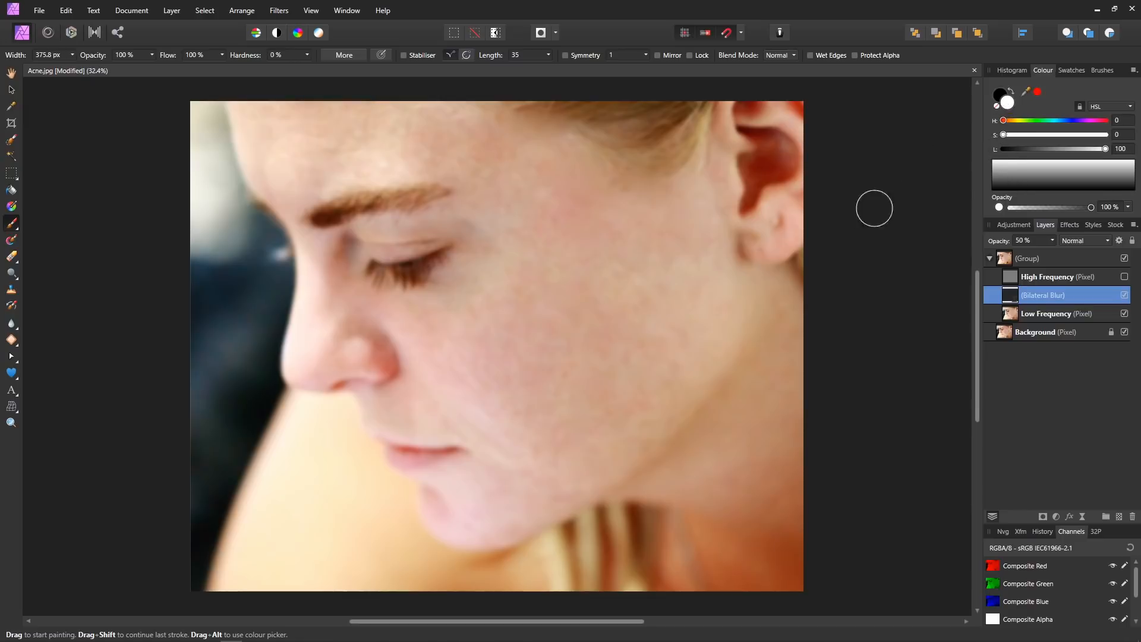
pyautogui.click(1100, 105)
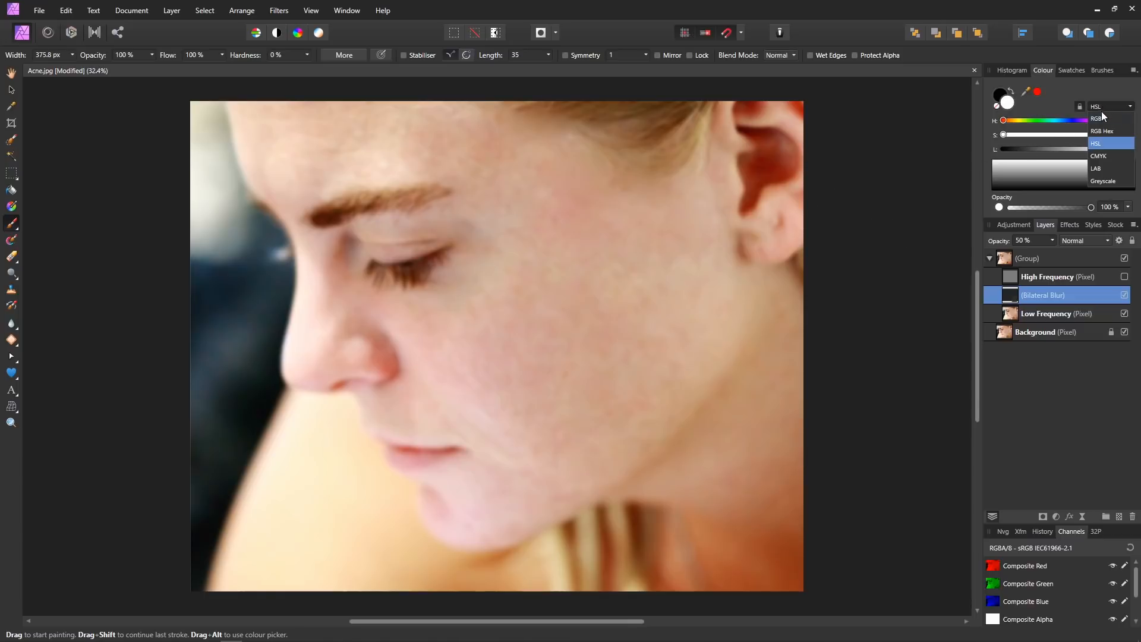
pyautogui.click(1099, 118)
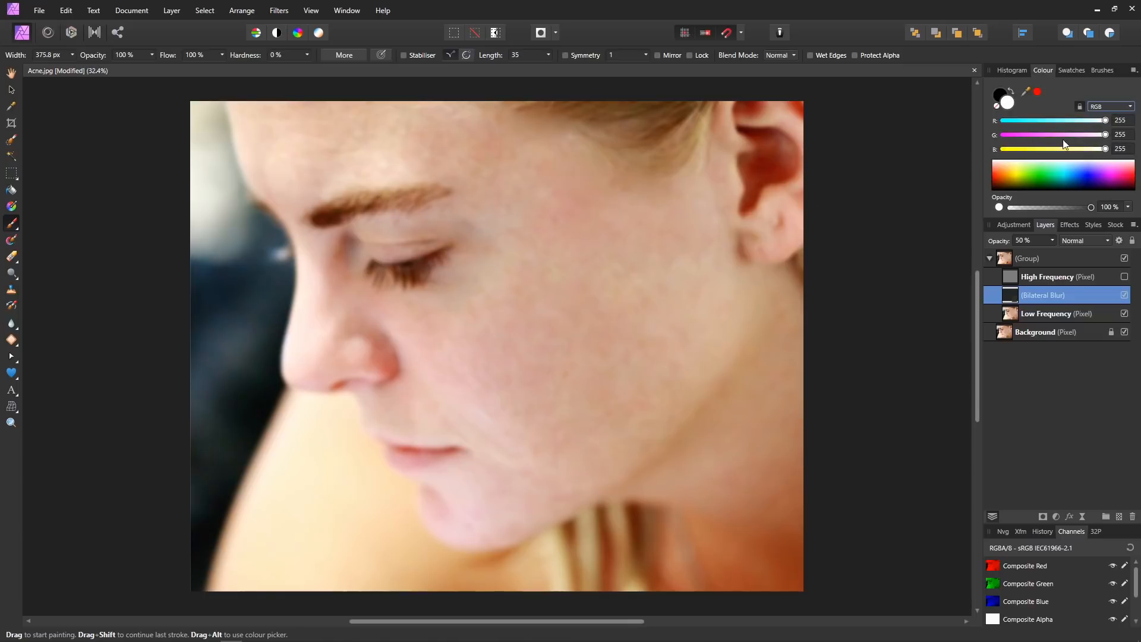
pyautogui.click(1007, 104)
# Paint white on the Bilateral Blur's mask over the blotchy skin, compare with the blur off, and show the High Frequency layer again.
pyautogui.moveTo(469, 307)
pyautogui.mouseDown()
pyautogui.moveTo(492, 297)
pyautogui.moveTo(487, 315)
pyautogui.moveTo(438, 324)
pyautogui.moveTo(467, 298)
pyautogui.mouseUp()
pyautogui.moveTo(555, 320); pyautogui.dragTo(586, 320)
pyautogui.click(569, 311)
pyautogui.moveTo(520, 203)
pyautogui.mouseDown()
pyautogui.moveTo(588, 253)
pyautogui.moveTo(642, 255)
pyautogui.moveTo(666, 228)
pyautogui.moveTo(688, 301)
pyautogui.moveTo(570, 453)
pyautogui.moveTo(710, 339)
pyautogui.moveTo(631, 413)
pyautogui.moveTo(658, 369)
pyautogui.moveTo(491, 495)
pyautogui.moveTo(459, 497)
pyautogui.moveTo(468, 521)
pyautogui.moveTo(572, 477)
pyautogui.moveTo(565, 431)
pyautogui.moveTo(480, 377)
pyautogui.moveTo(433, 410)
pyautogui.moveTo(420, 402)
pyautogui.moveTo(457, 402)
pyautogui.moveTo(415, 352)
pyautogui.moveTo(332, 345)
pyautogui.moveTo(307, 168)
pyautogui.moveTo(284, 129)
pyautogui.moveTo(282, 139)
pyautogui.moveTo(313, 159)
pyautogui.moveTo(369, 140)
pyautogui.moveTo(461, 151)
pyautogui.moveTo(485, 183)
pyautogui.moveTo(547, 181)
pyautogui.moveTo(481, 132)
pyautogui.moveTo(334, 143)
pyautogui.moveTo(486, 137)
pyautogui.moveTo(577, 184)
pyautogui.moveTo(672, 266)
pyautogui.moveTo(718, 179)
pyautogui.moveTo(706, 259)
pyautogui.moveTo(729, 301)
pyautogui.moveTo(724, 449)
pyautogui.moveTo(742, 469)
pyautogui.moveTo(746, 534)
pyautogui.moveTo(708, 547)
pyautogui.moveTo(766, 579)
pyautogui.moveTo(805, 381)
pyautogui.moveTo(789, 301)
pyautogui.moveTo(694, 348)
pyautogui.moveTo(598, 447)
pyautogui.moveTo(492, 510)
pyautogui.moveTo(579, 427)
pyautogui.moveTo(522, 350)
pyautogui.moveTo(421, 310)
pyautogui.moveTo(438, 317)
pyautogui.moveTo(485, 244)
pyautogui.moveTo(504, 138)
pyautogui.moveTo(403, 113)
pyautogui.moveTo(295, 114)
pyautogui.moveTo(282, 153)
pyautogui.moveTo(296, 181)
pyautogui.moveTo(399, 139)
pyautogui.moveTo(390, 309)
pyautogui.moveTo(594, 356)
pyautogui.mouseUp()
pyautogui.click(1124, 295)
pyautogui.click(1124, 295)
pyautogui.click(1125, 278)
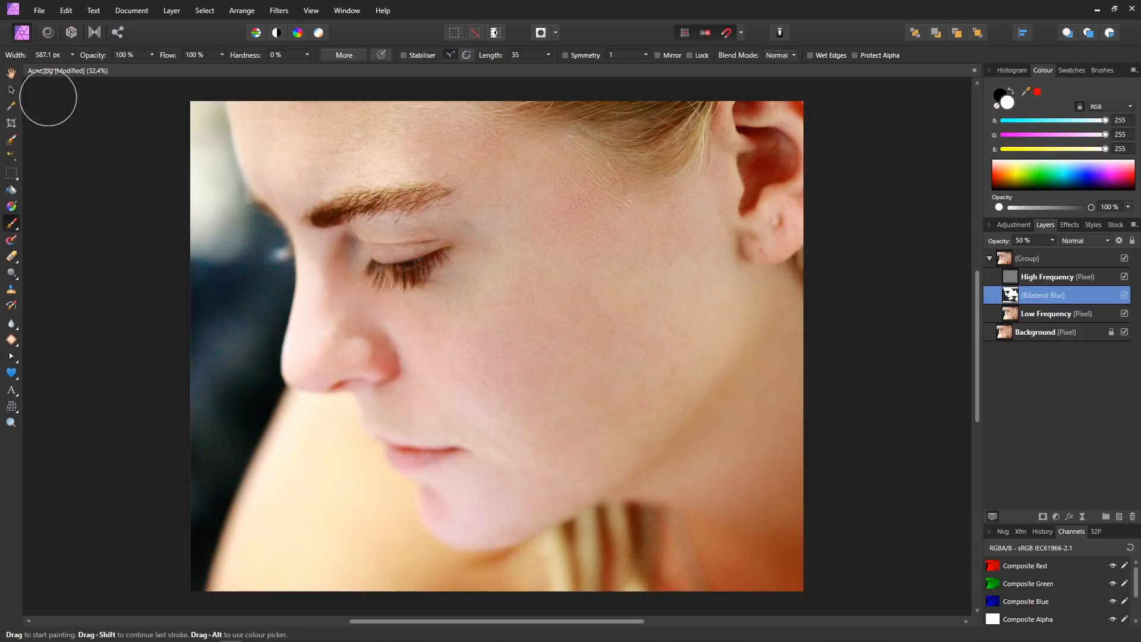
# Add an HSL adjustment above the Bilateral Blur, target the red range with a hue sampled from the cheek, and widen that range.
pyautogui.click(11, 72)
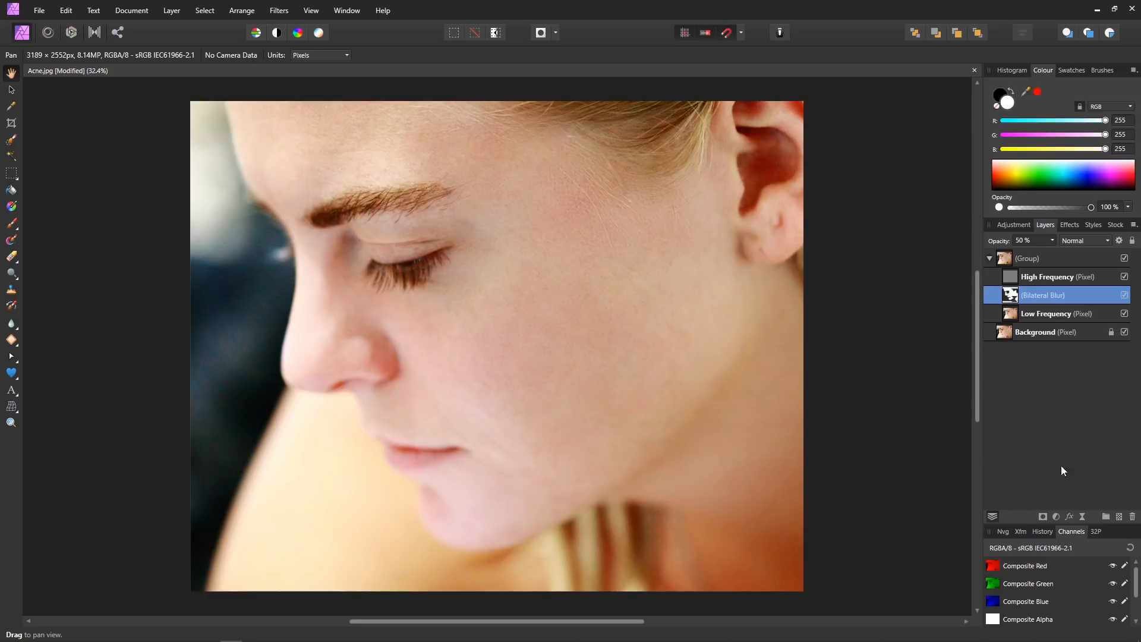
pyautogui.click(1056, 516)
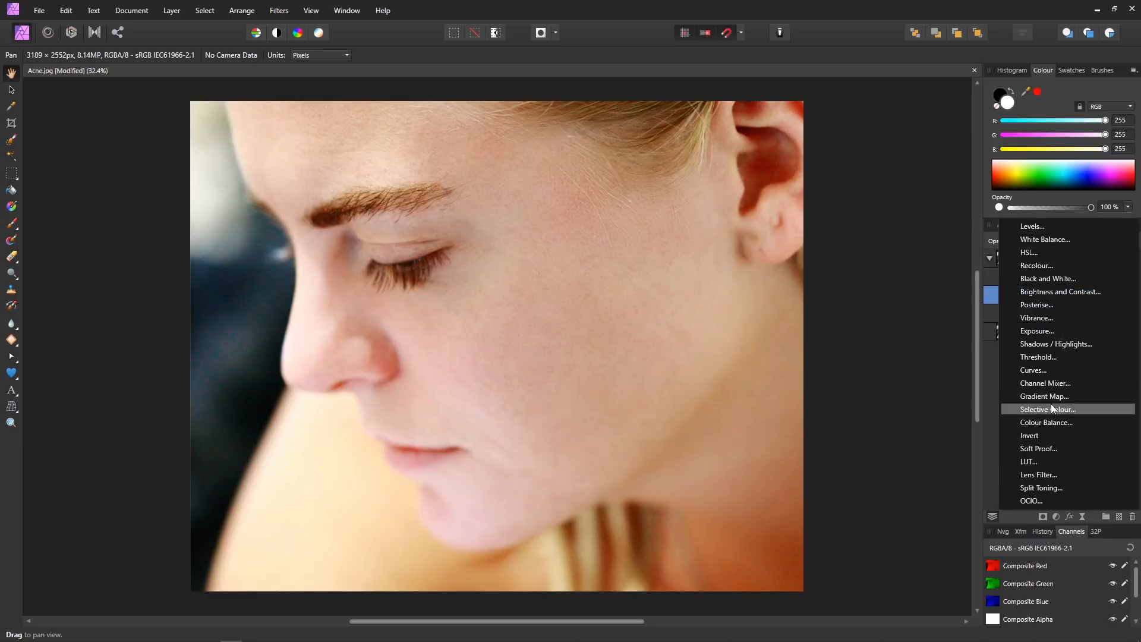
pyautogui.click(1039, 254)
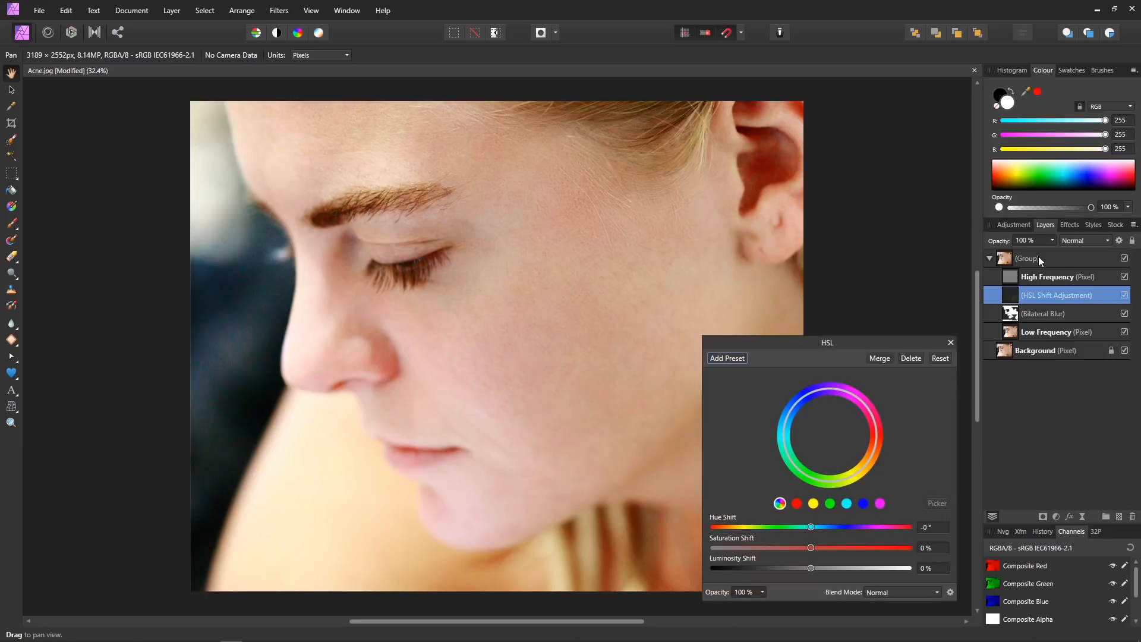
pyautogui.click(797, 505)
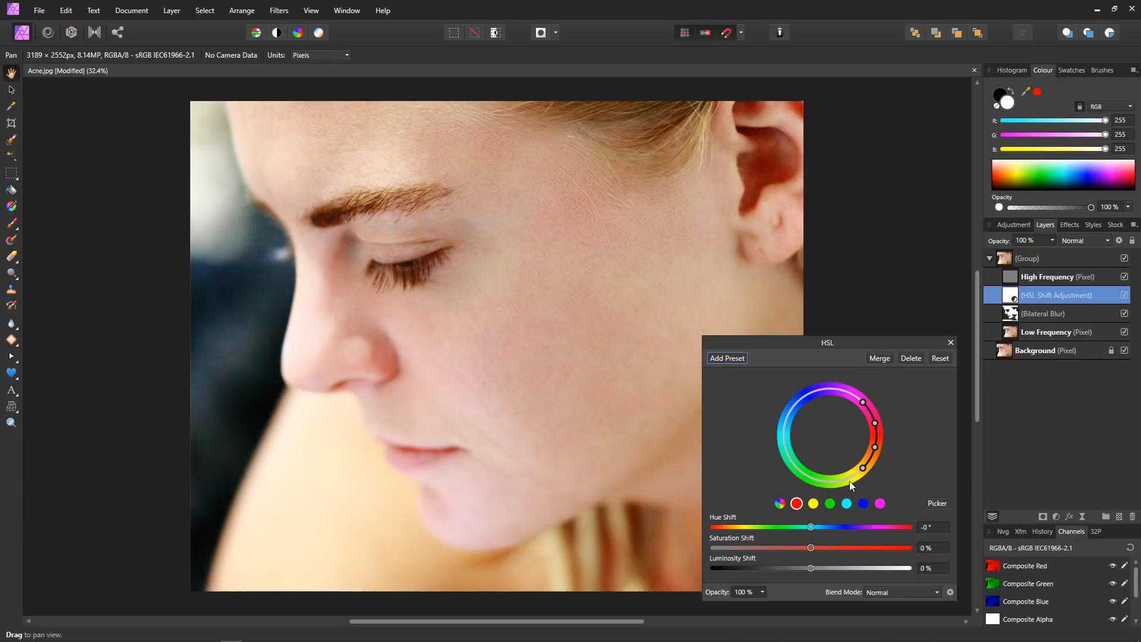
pyautogui.click(938, 504)
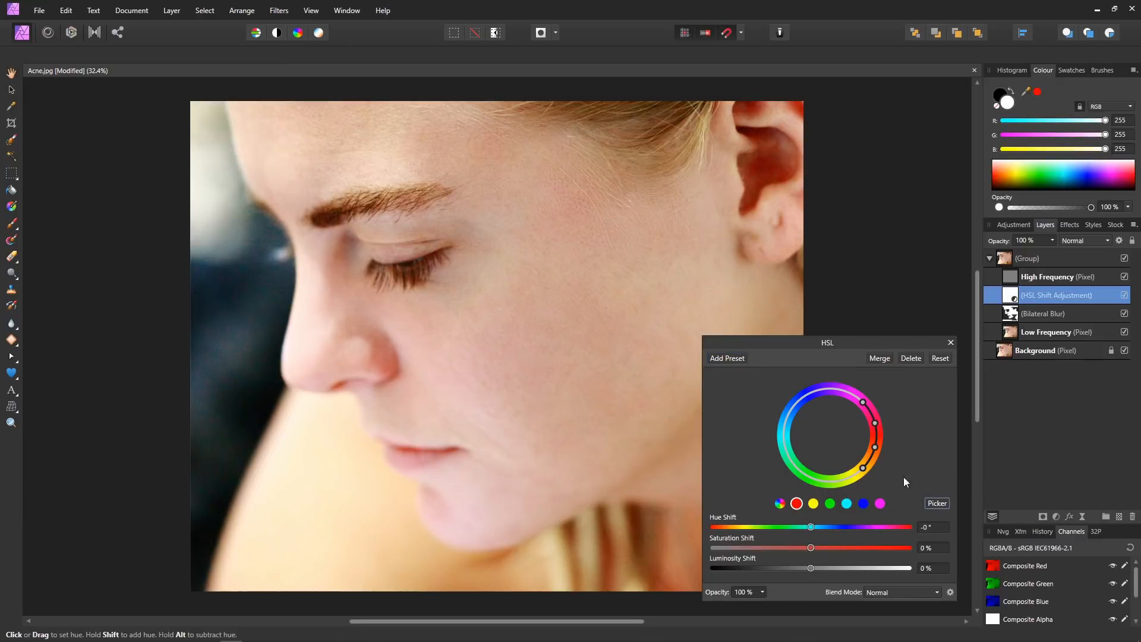
pyautogui.click(489, 340)
pyautogui.moveTo(876, 429); pyautogui.dragTo(870, 404)
# Set the red range's hue shift to -9.3°, toggle the adjustment's visibility to compare, and close its settings.
pyautogui.moveTo(813, 531); pyautogui.dragTo(808, 531)
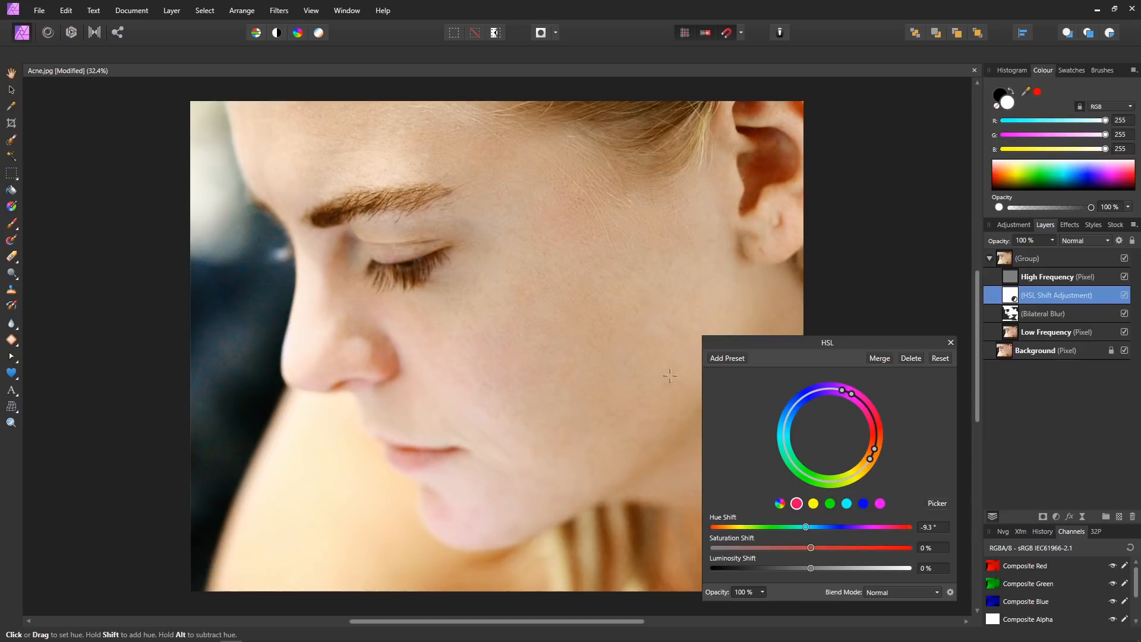
pyautogui.click(1124, 296)
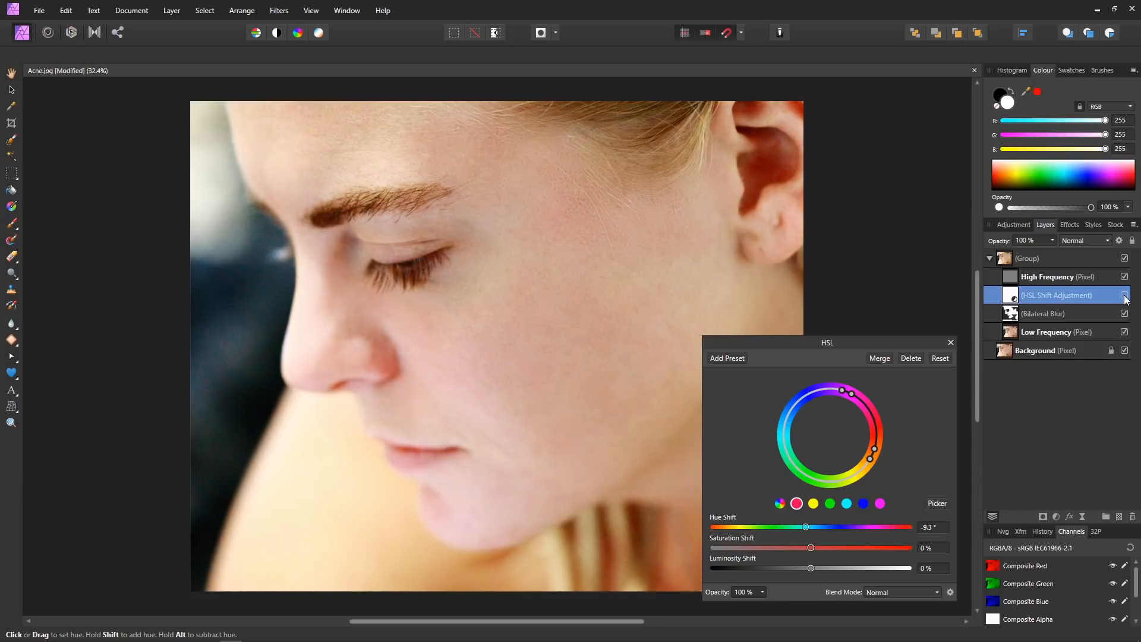
pyautogui.click(1124, 295)
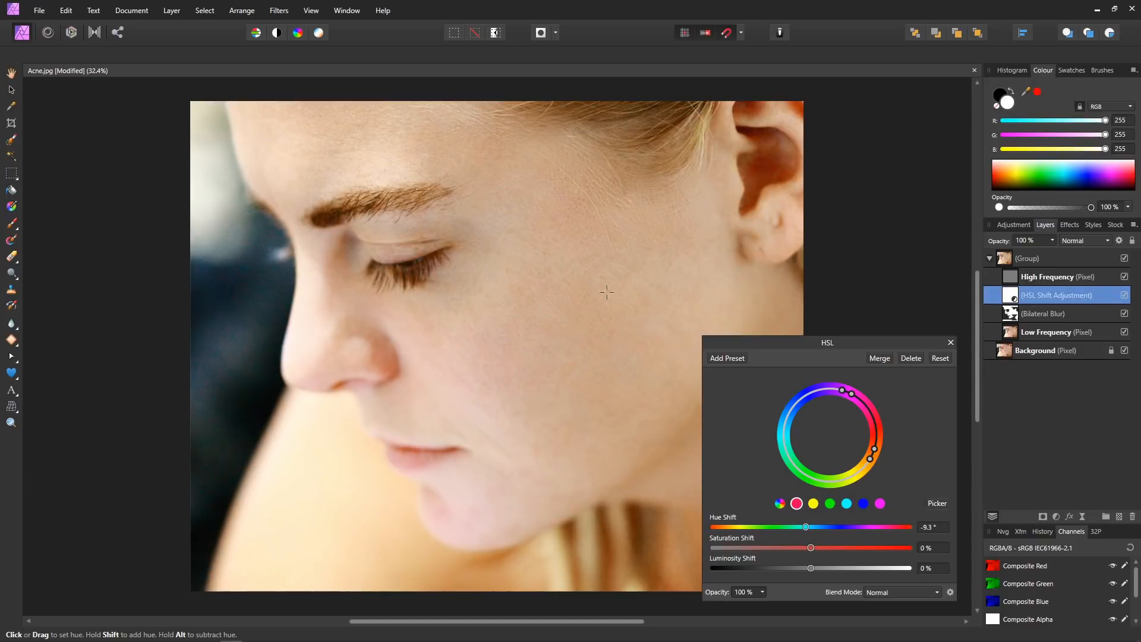
pyautogui.click(951, 342)
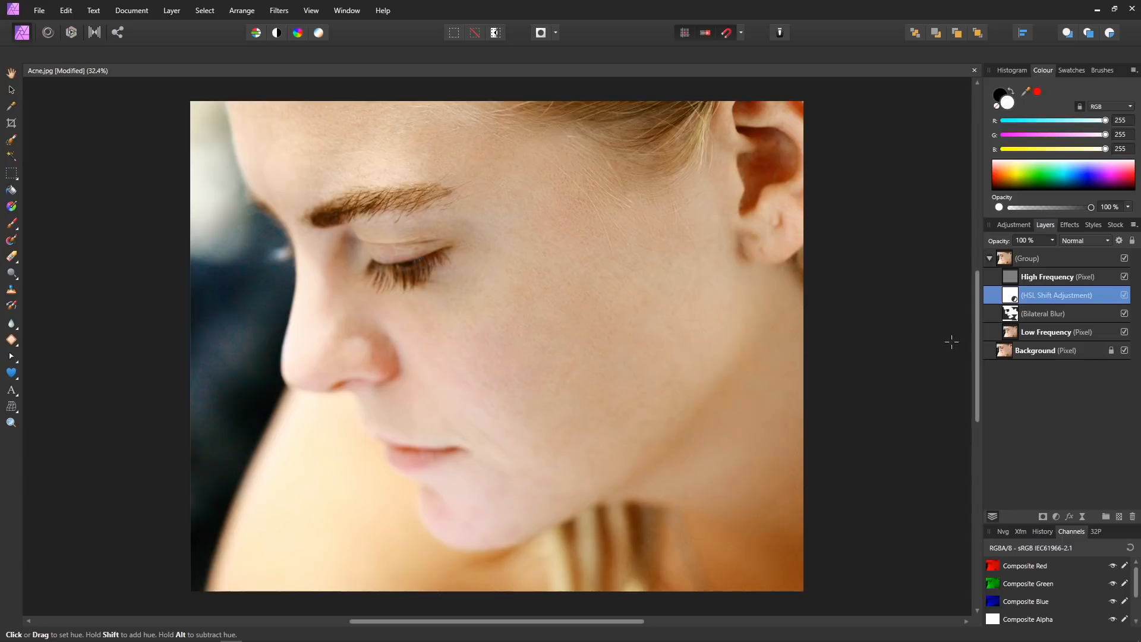
# Add a second HSL adjustment above the first and target its yellow range with a hue sampled from the cheek.
pyautogui.click(1056, 516)
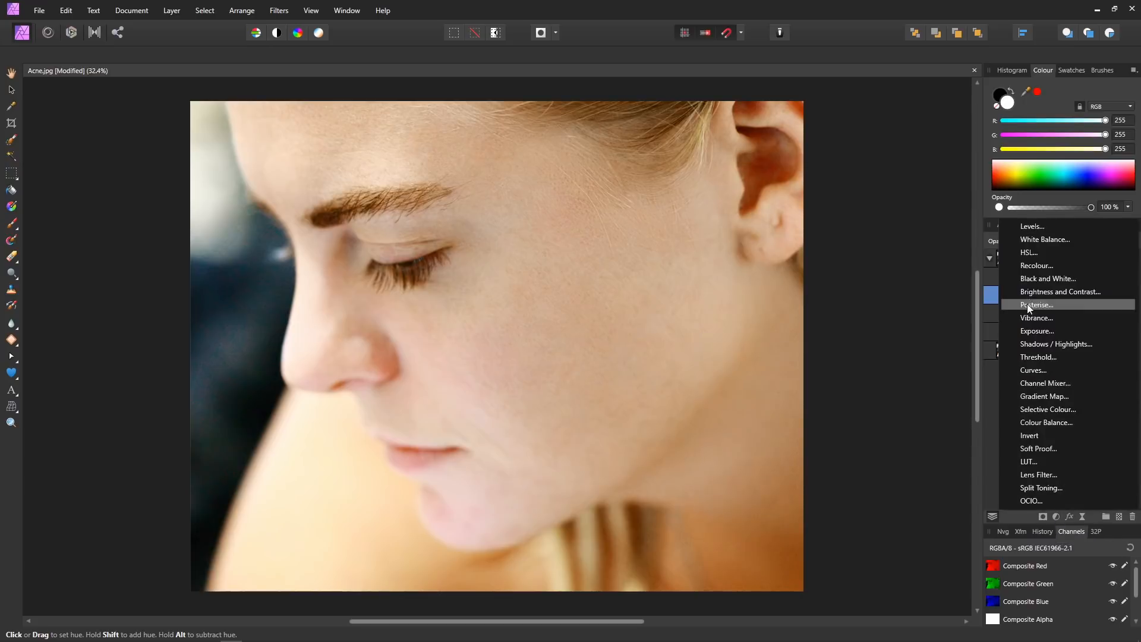
pyautogui.click(1033, 252)
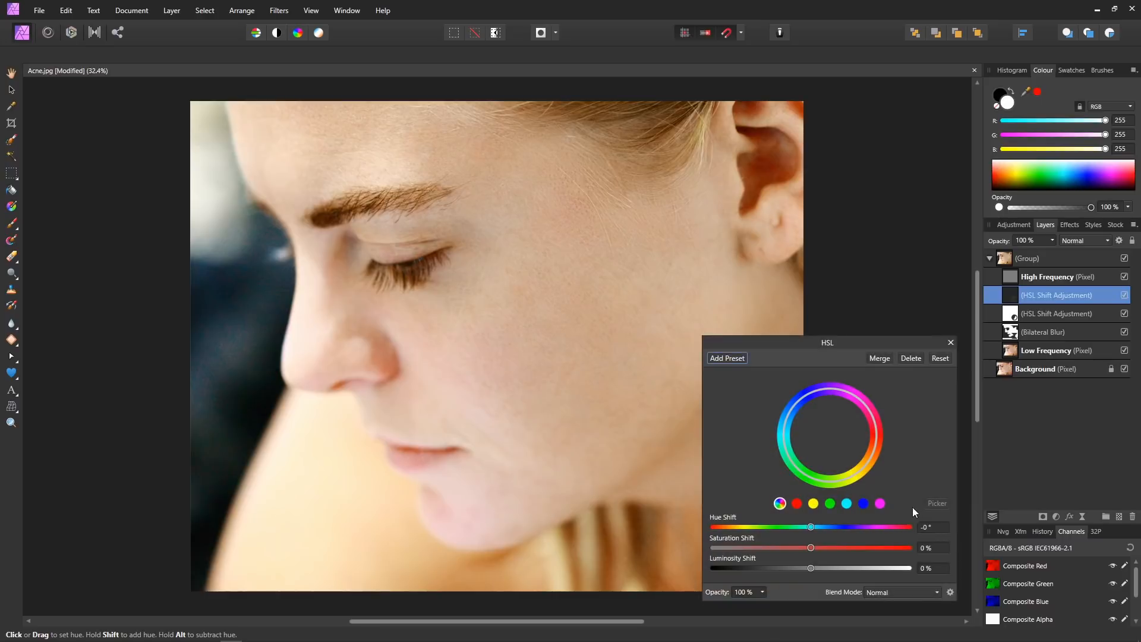
pyautogui.click(813, 504)
pyautogui.click(936, 504)
pyautogui.click(584, 289)
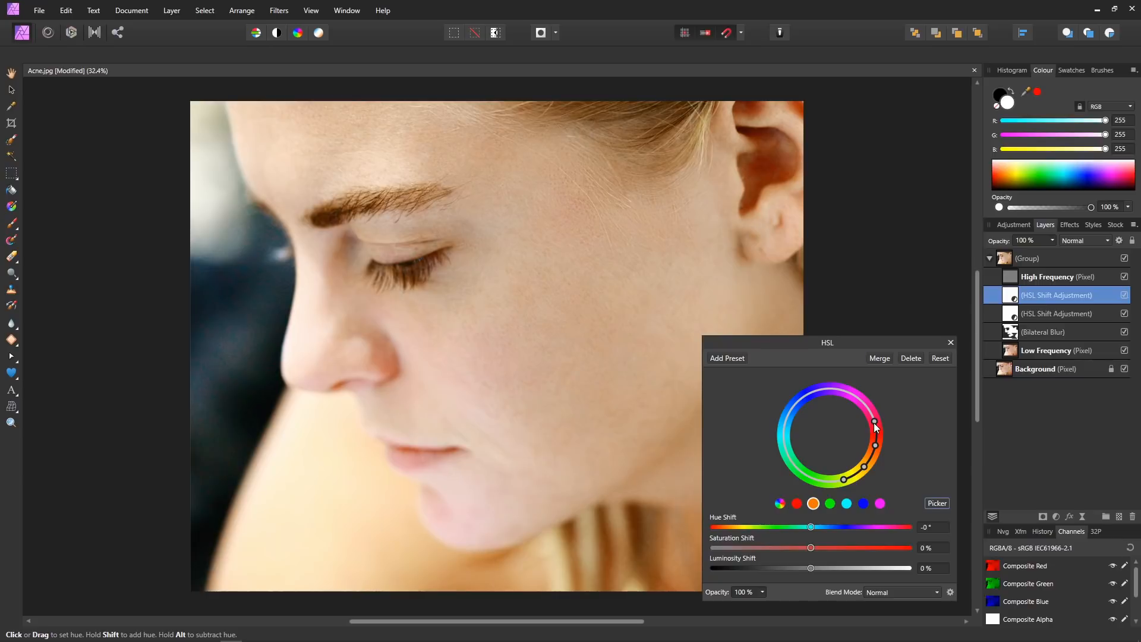
# Adjust the sampled range's limits to exclude more of the reds, set its hue shift to 8.2°, and close the settings.
pyautogui.moveTo(874, 421); pyautogui.dragTo(872, 452)
pyautogui.moveTo(814, 531); pyautogui.dragTo(817, 531)
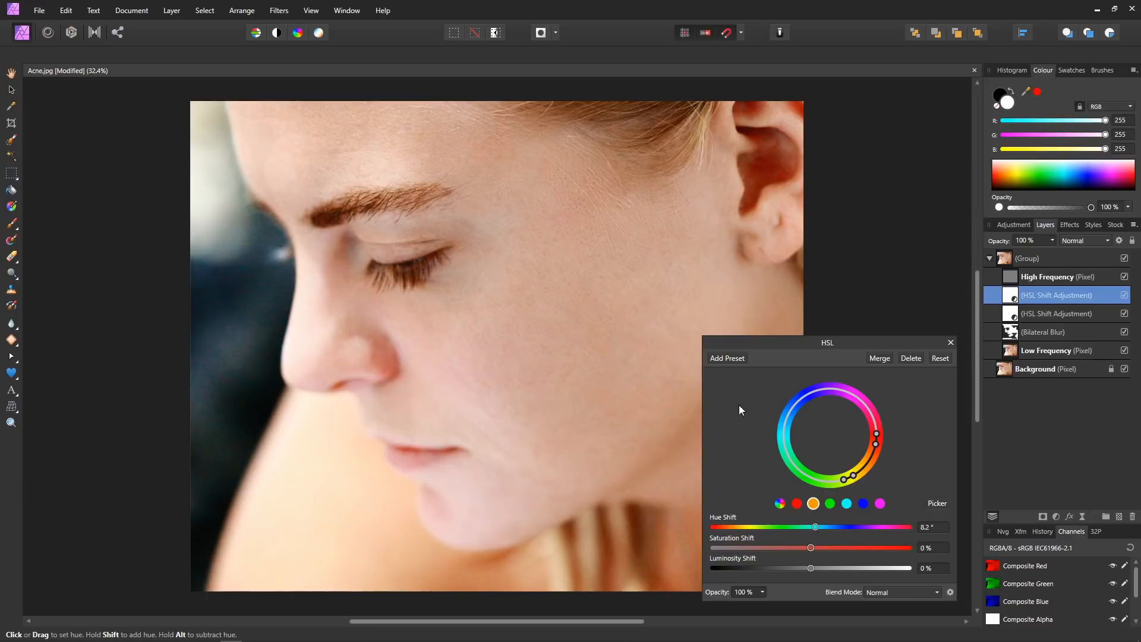
pyautogui.click(951, 343)
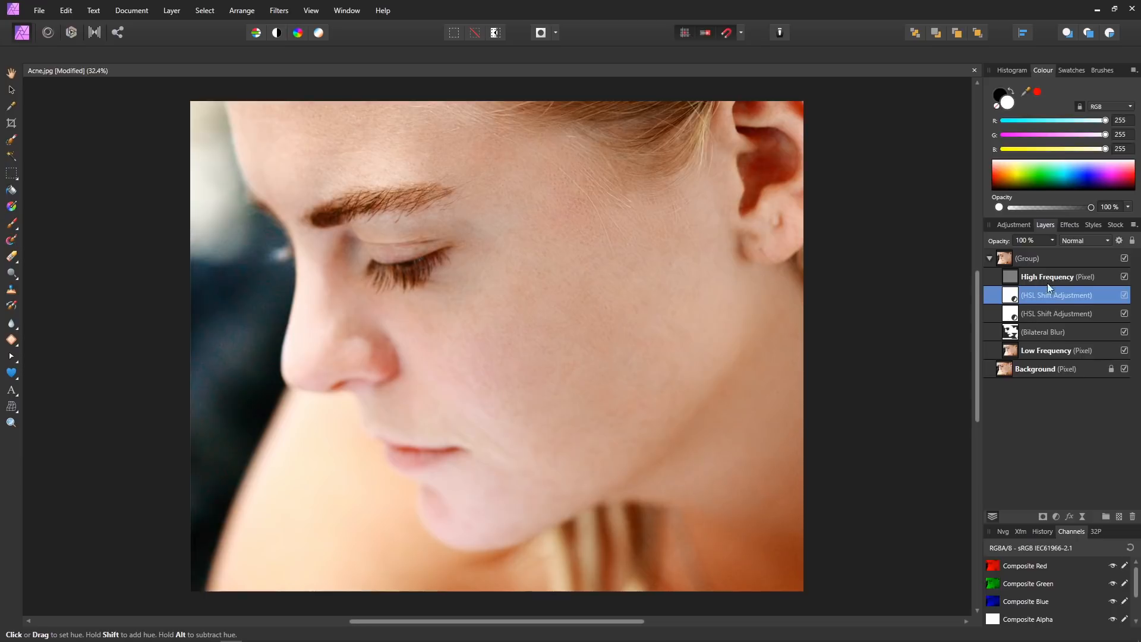
# Select both HSL adjustments and toggle the whole group's visibility to compare the retouched portrait with the original.
pyautogui.keyDown('shift'); pyautogui.click(990, 313); pyautogui.keyUp('shift')
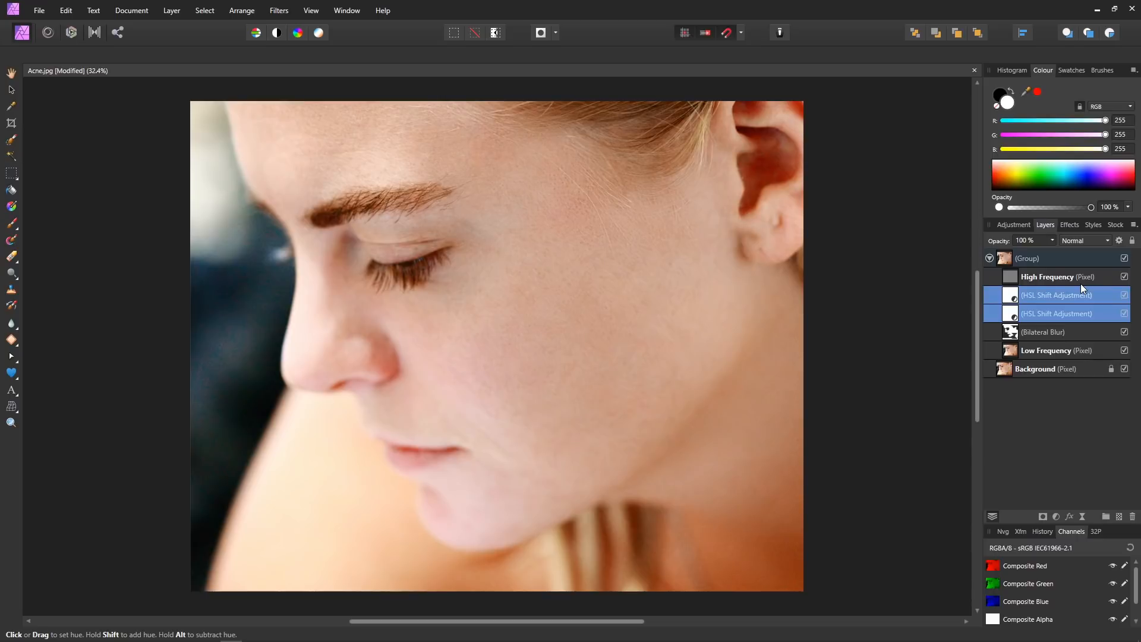
pyautogui.click(1125, 259)
pyautogui.click(1125, 260)
pyautogui.click(1125, 259)
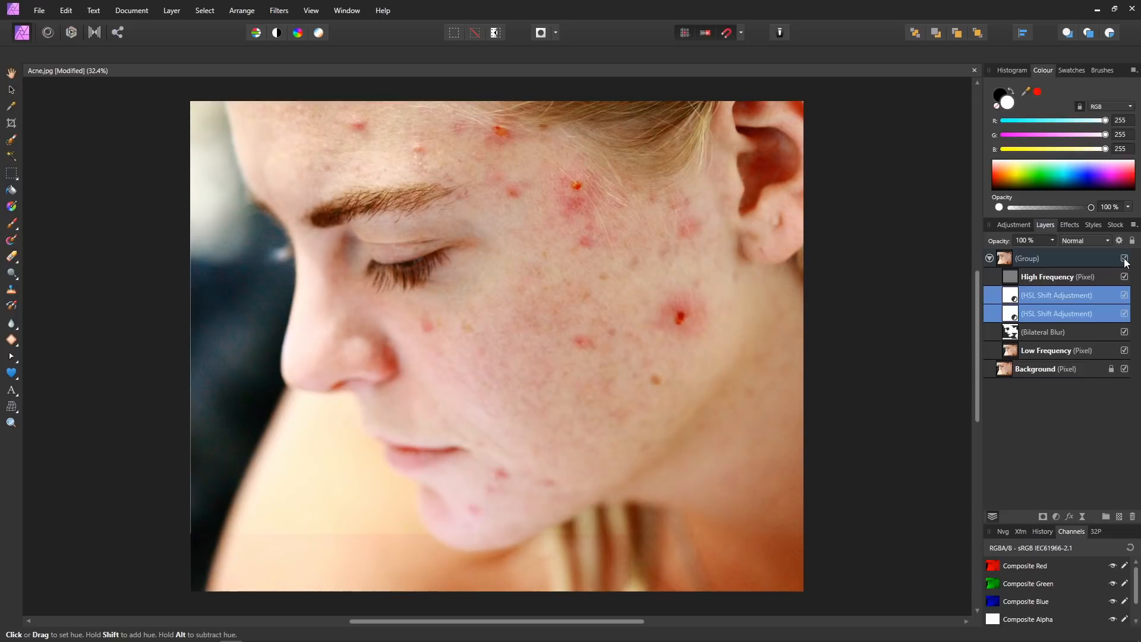
pyautogui.click(1125, 260)
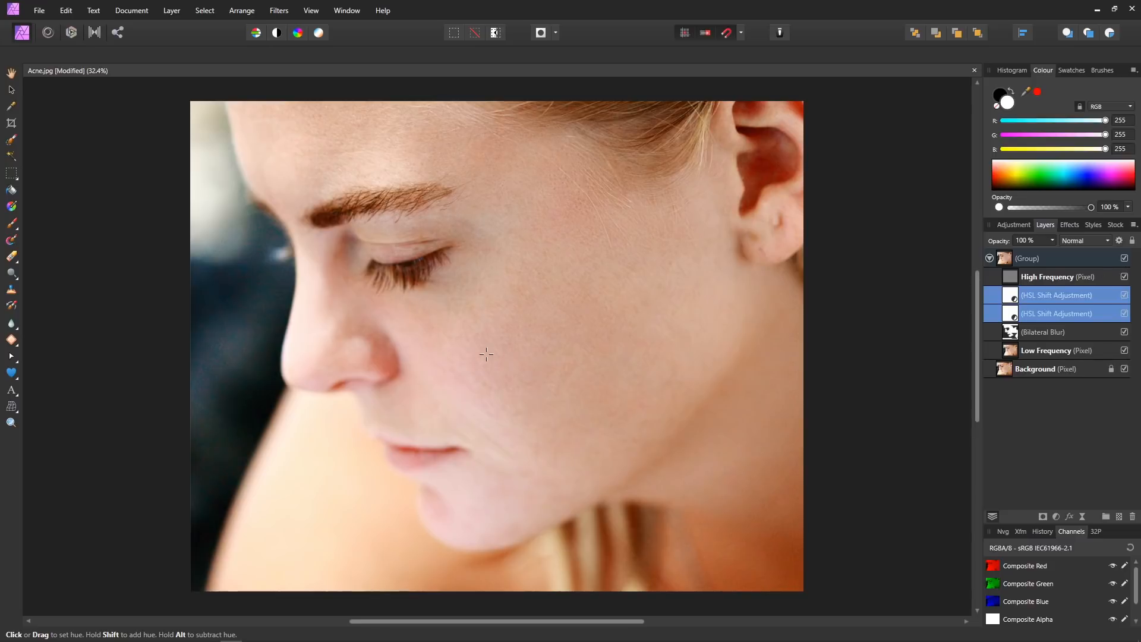
pyautogui.click(1125, 258)
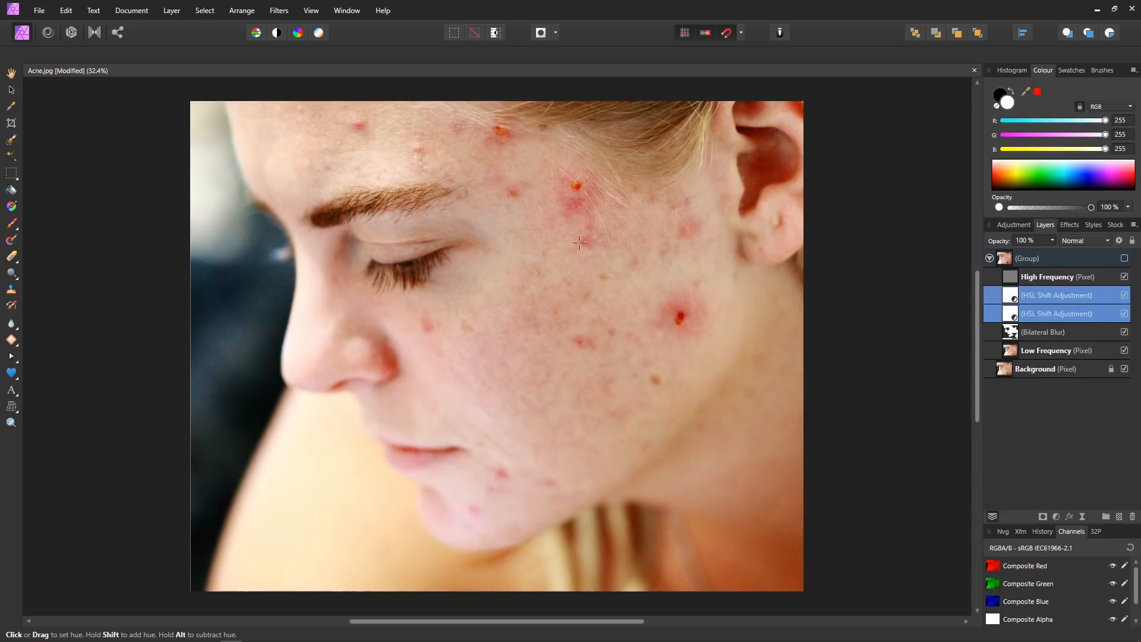
pyautogui.click(1124, 258)
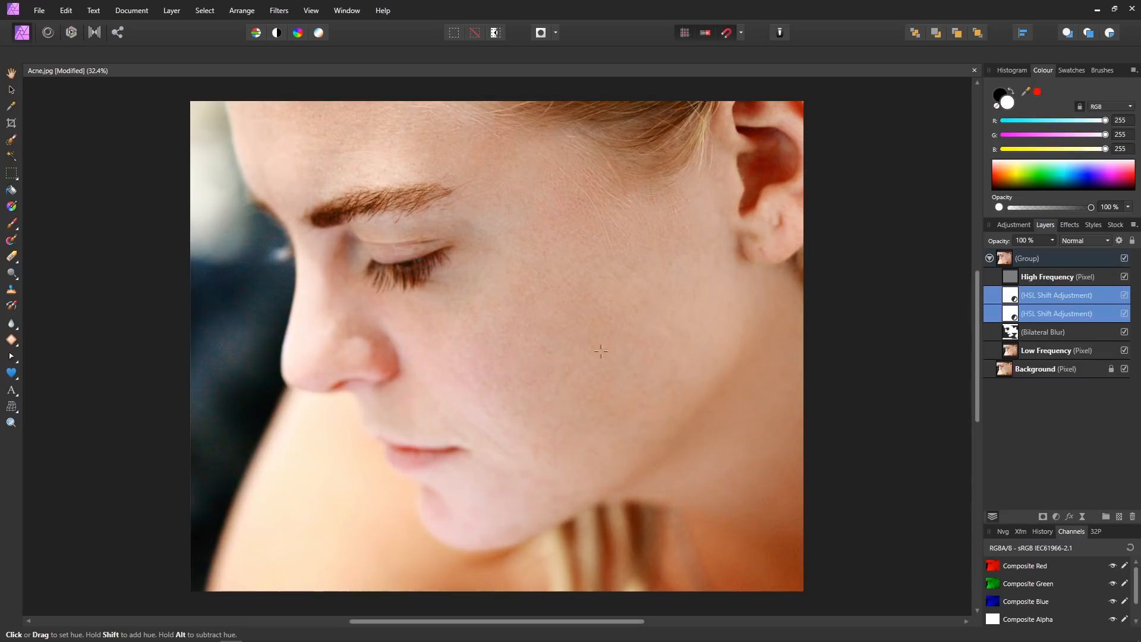